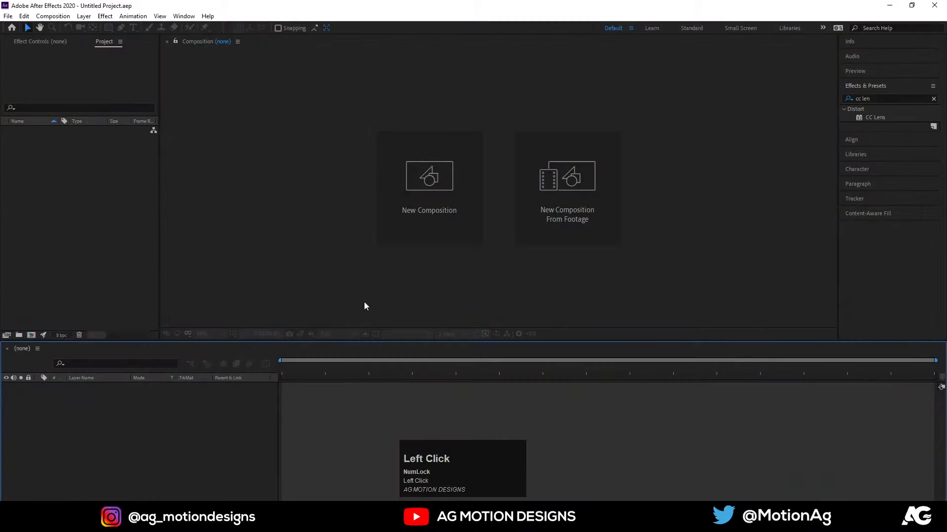
Create a composition named "Main ANimation" and display its title/action safe guides.
{"action": "left_click", "coordinate": [440, 220]}
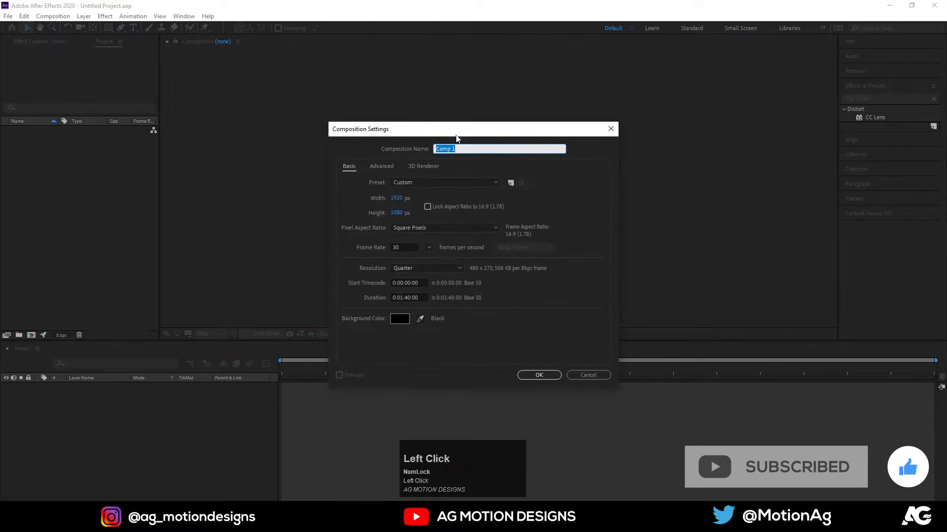
{"action": "type", "text": "Mai"}
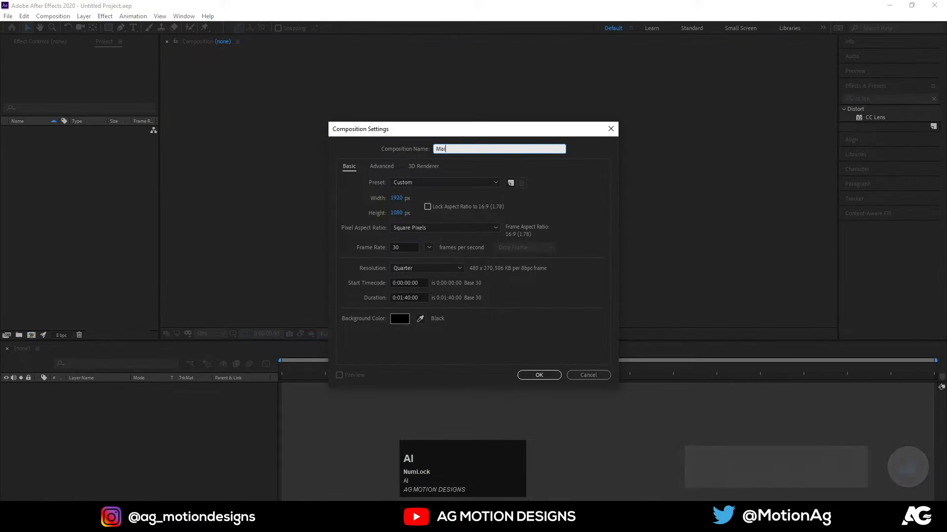
{"action": "type", "text": "n ANima"}
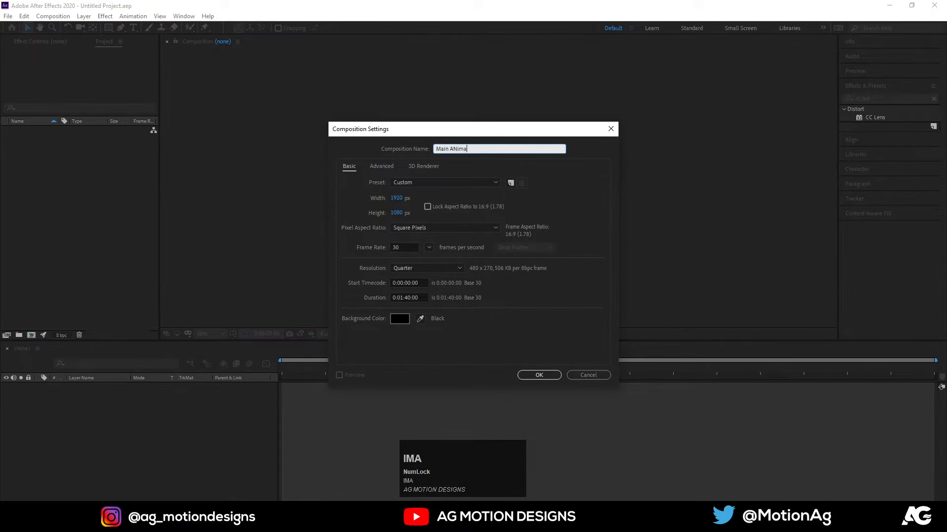
{"action": "type", "text": "tion"}
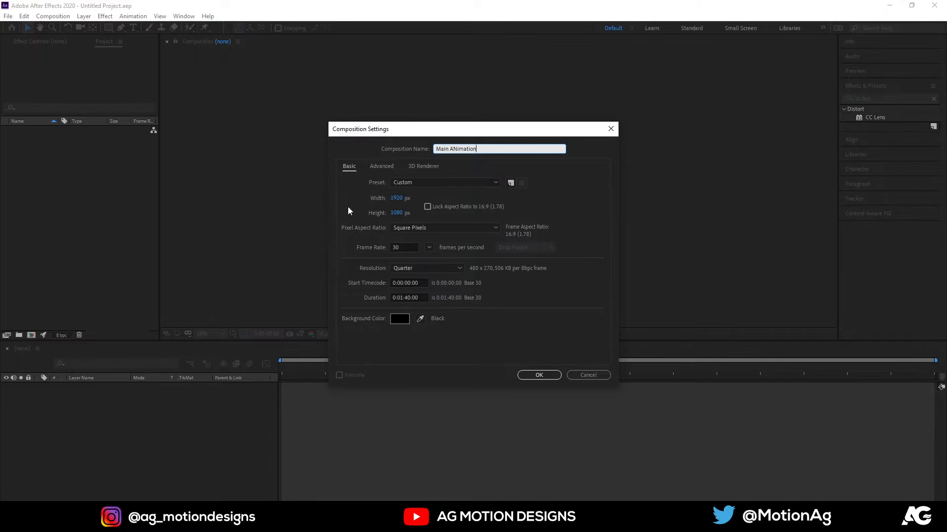
{"action": "left_click", "coordinate": [533, 376]}
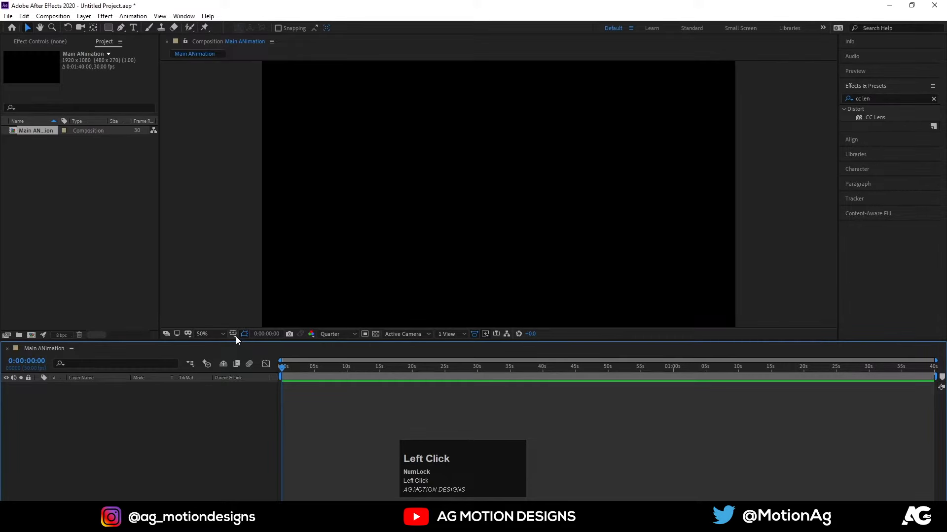
{"action": "left_click", "coordinate": [233, 335]}
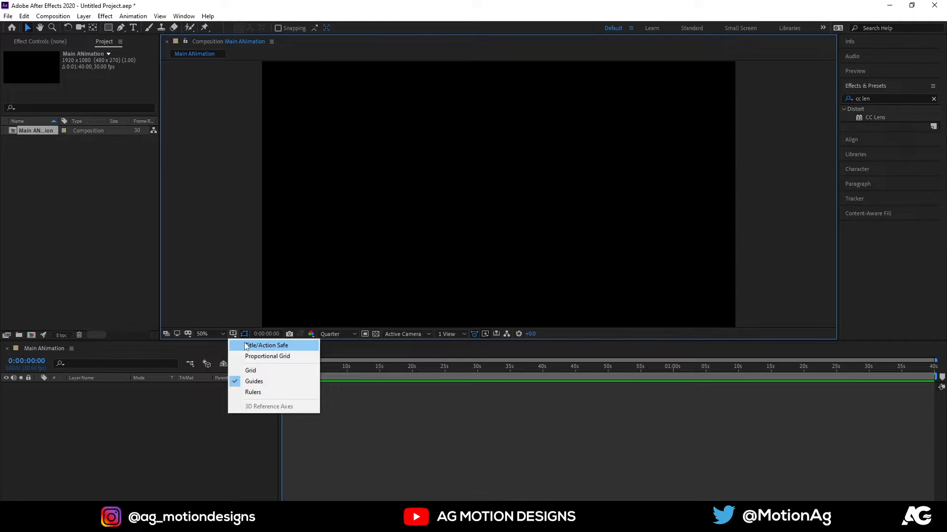
{"action": "left_click", "coordinate": [246, 347]}
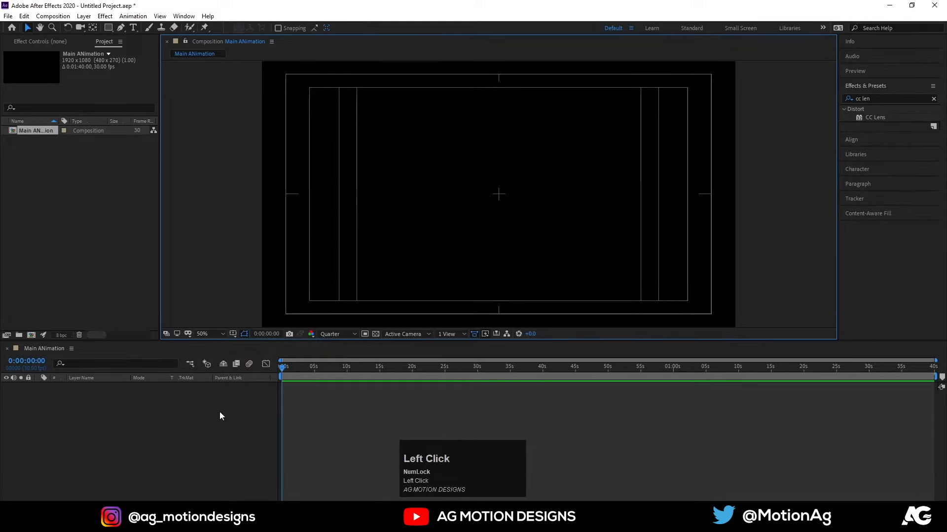
Create a second composition with a width and height of 500 px, and fit it in the viewer.
{"action": "key", "text": "ctrl"}
{"action": "key", "text": "ctrl+n"}
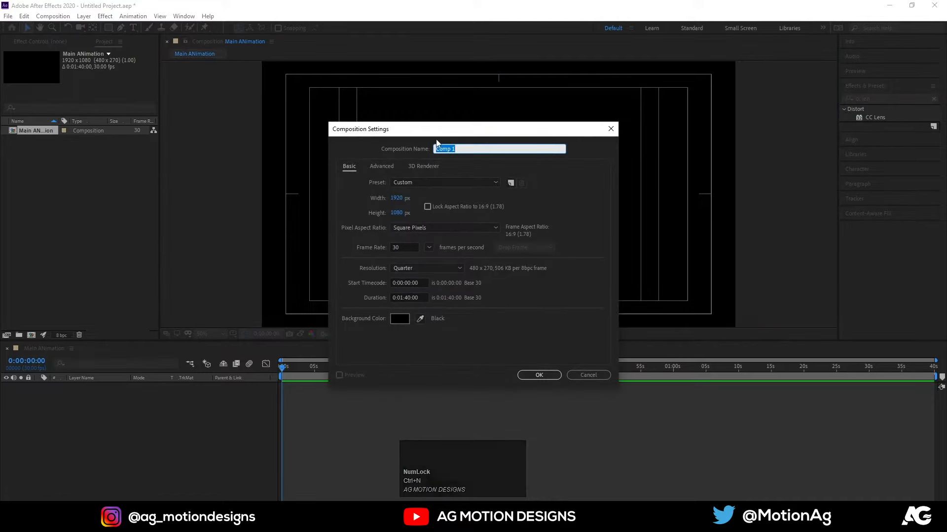
{"action": "left_click", "coordinate": [400, 197]}
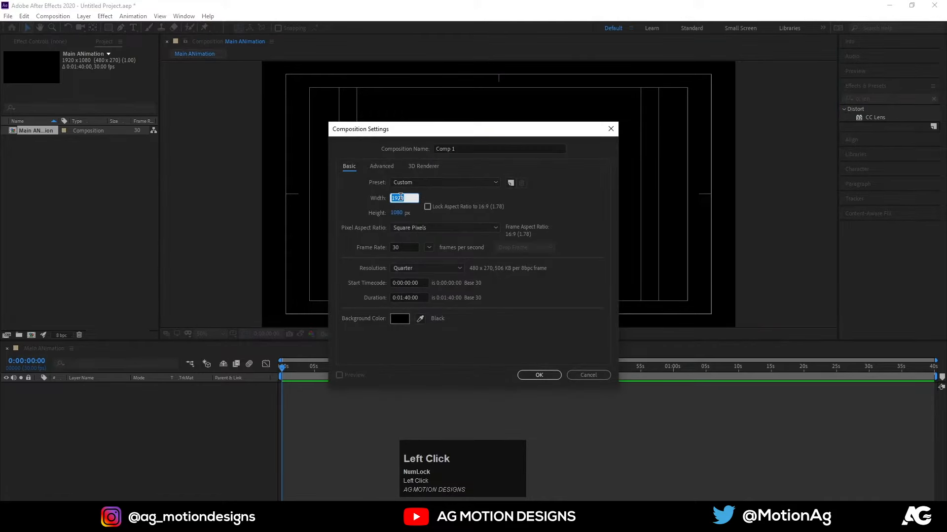
{"action": "type", "text": "500"}
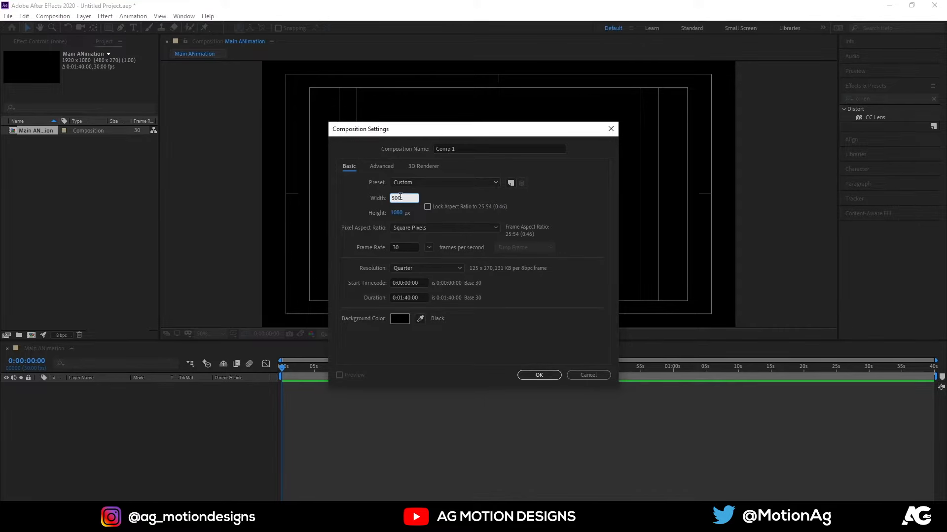
{"action": "left_click", "coordinate": [397, 212]}
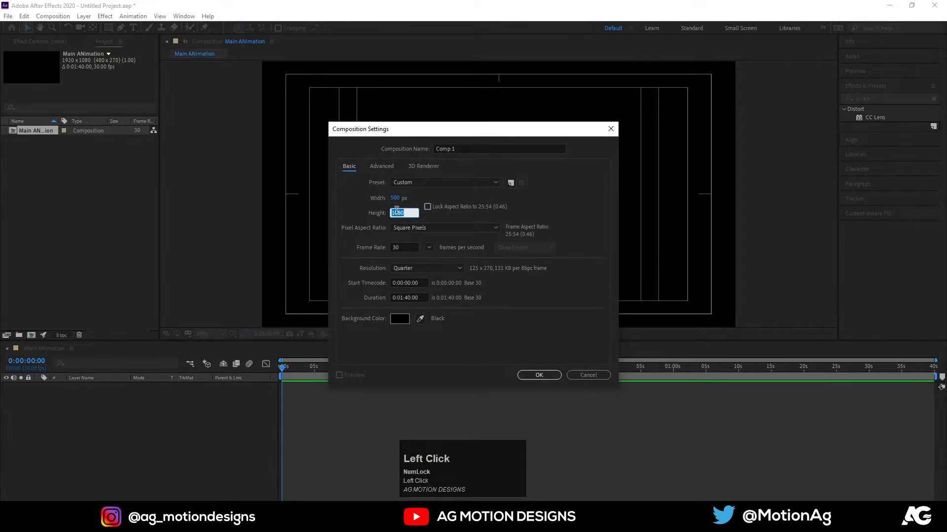
{"action": "type", "text": "500"}
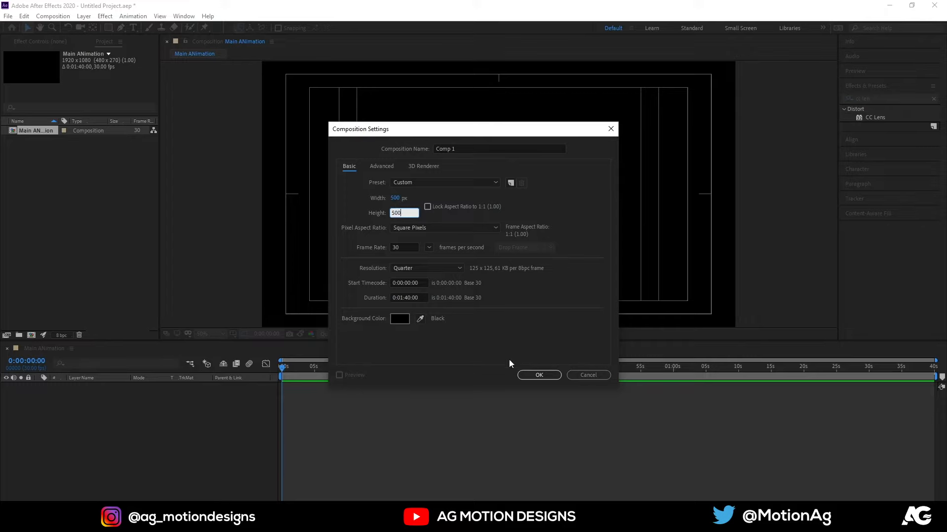
{"action": "left_click", "coordinate": [538, 376]}
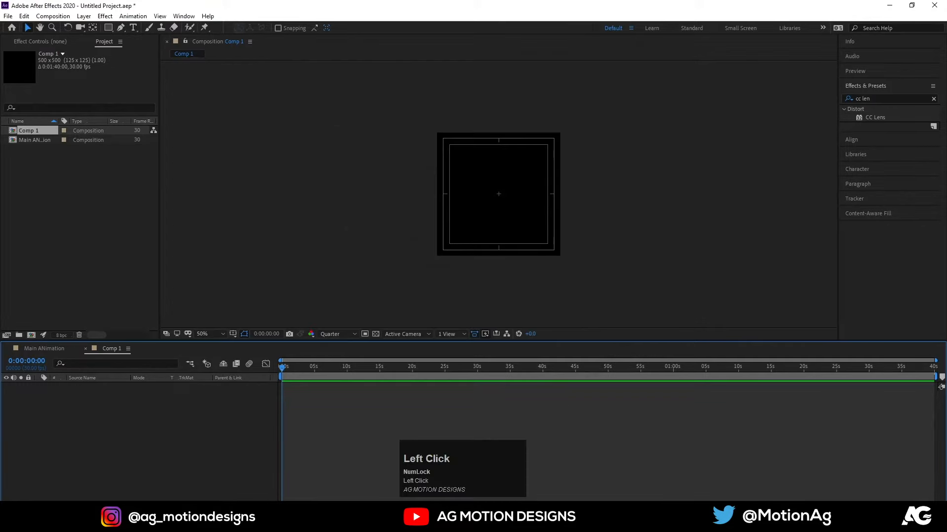
{"action": "left_click", "coordinate": [211, 334]}
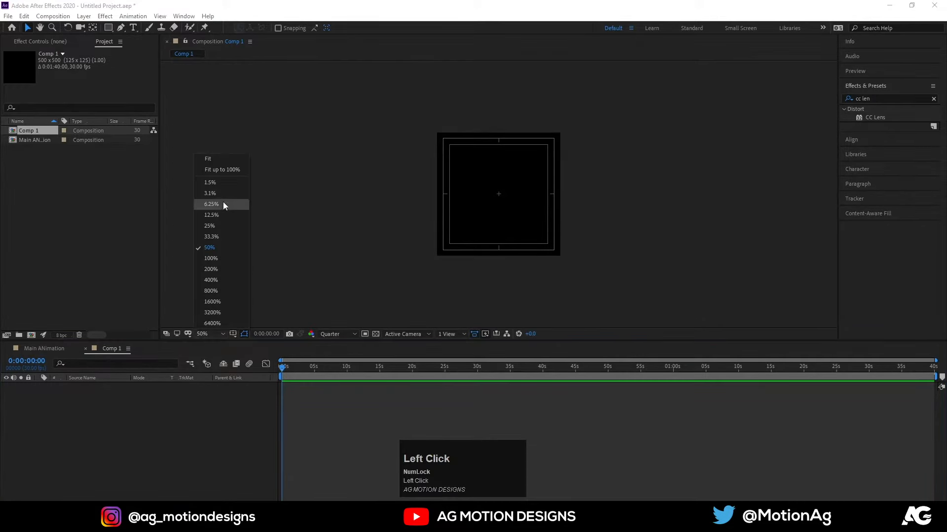
{"action": "left_click", "coordinate": [217, 160]}
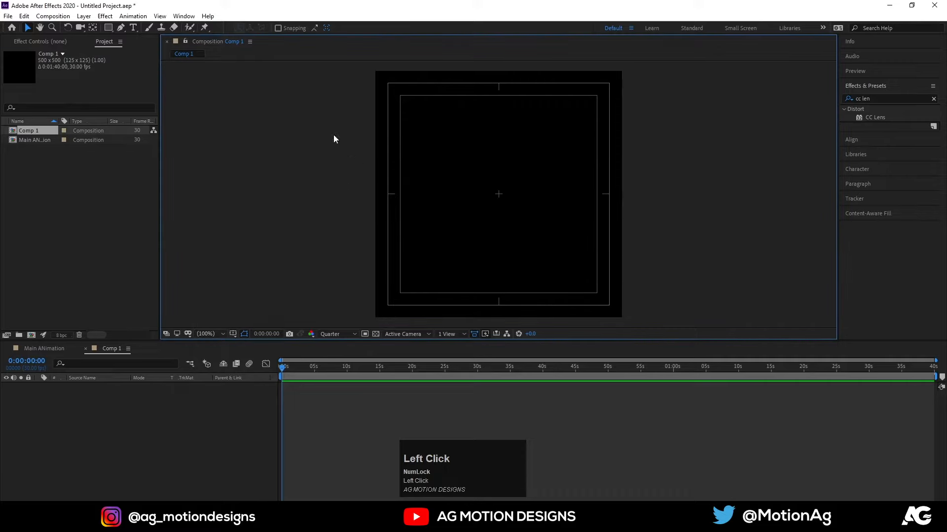
Add the letter "T" as a text layer with white fill, no stroke and a font size of 245 px.
{"action": "left_click", "coordinate": [133, 28]}
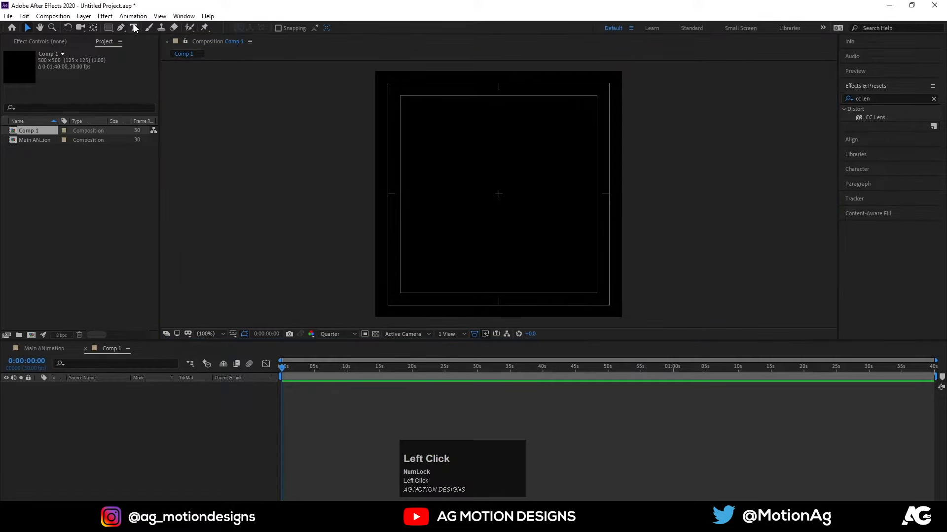
{"action": "left_click", "coordinate": [474, 204]}
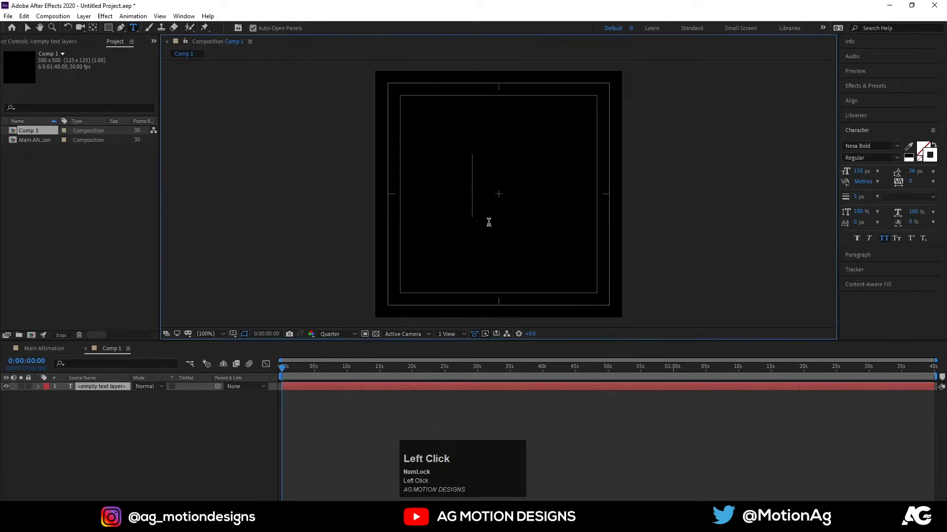
{"action": "type", "text": "T"}
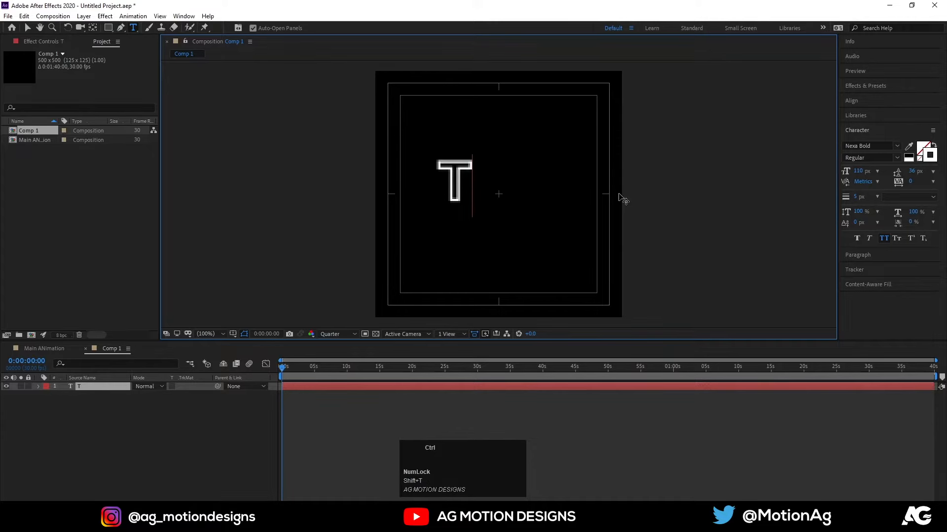
{"action": "key", "text": "ctrl+a"}
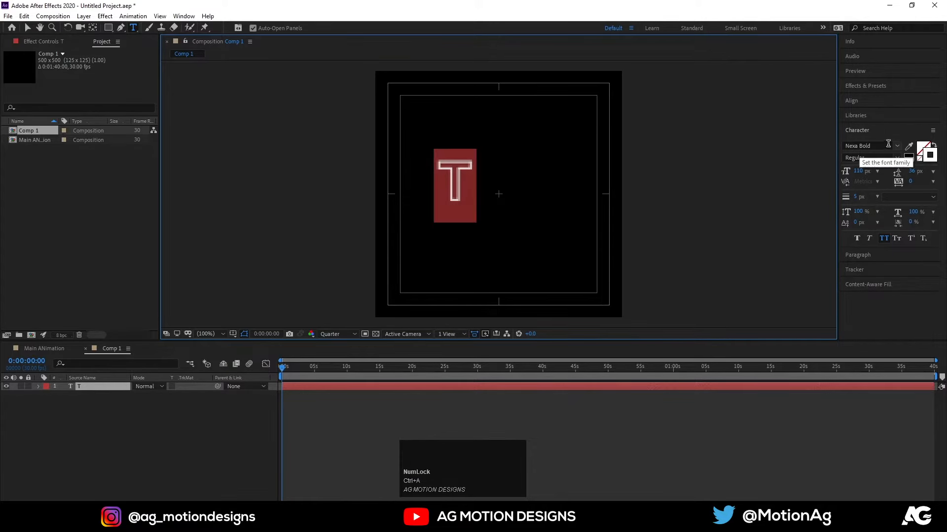
{"action": "left_click", "coordinate": [920, 159]}
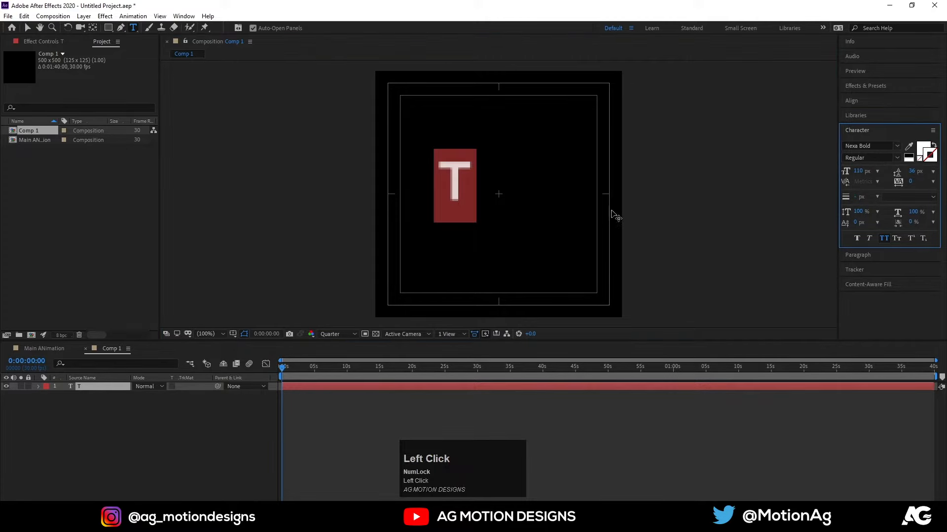
{"action": "left_click", "coordinate": [858, 171]}
{"action": "left_click_drag", "start_coordinate": [858, 168], "coordinate": [923, 165]}
{"action": "left_click", "coordinate": [89, 410]}
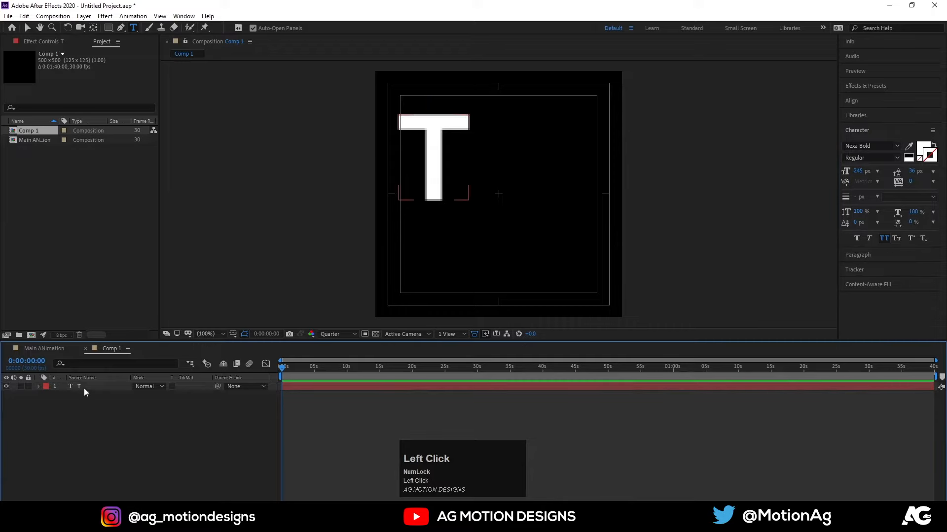
Centre the T layer's anchor point with Anchor Point Mover and align the layer to the composition's horizontal and vertical centre.
{"action": "left_click", "coordinate": [83, 388]}
{"action": "left_click", "coordinate": [184, 16]}
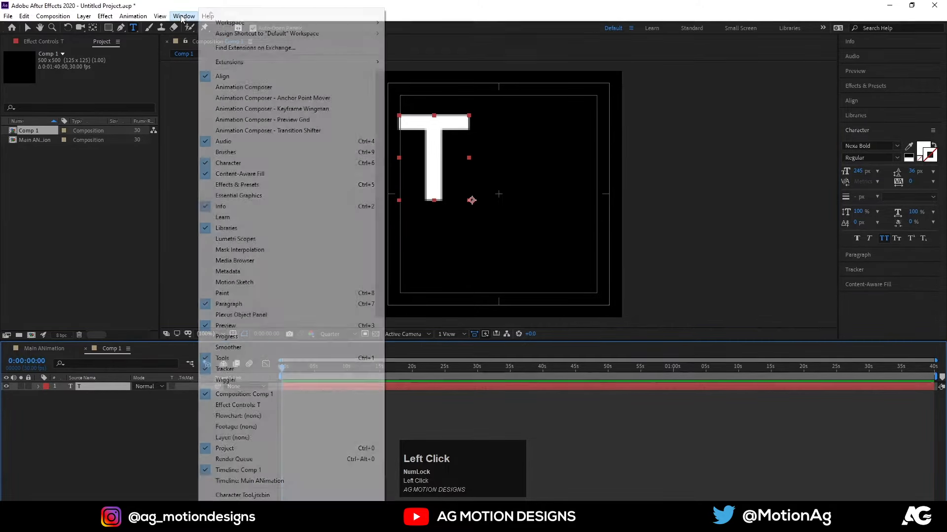
{"action": "left_click", "coordinate": [260, 98]}
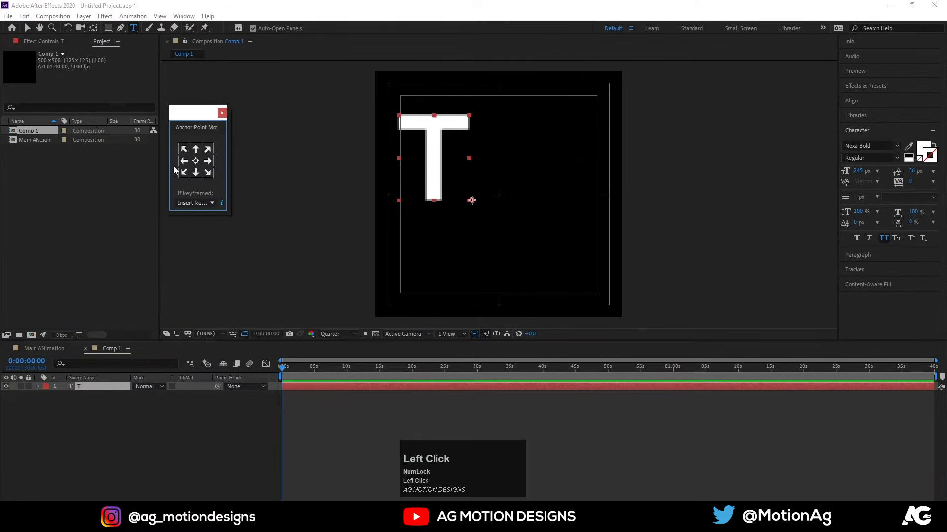
{"action": "left_click", "coordinate": [197, 161]}
{"action": "left_click", "coordinate": [852, 100]}
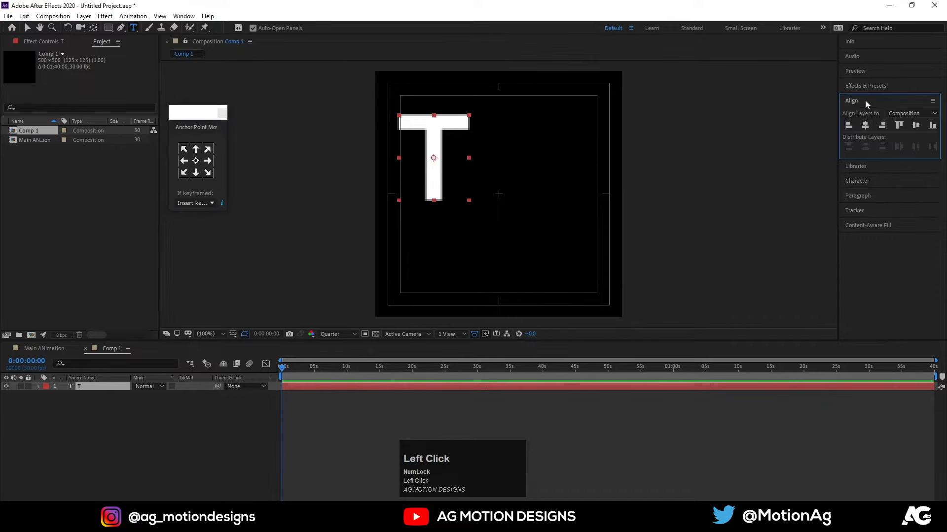
{"action": "left_click", "coordinate": [864, 126]}
{"action": "left_click", "coordinate": [915, 125]}
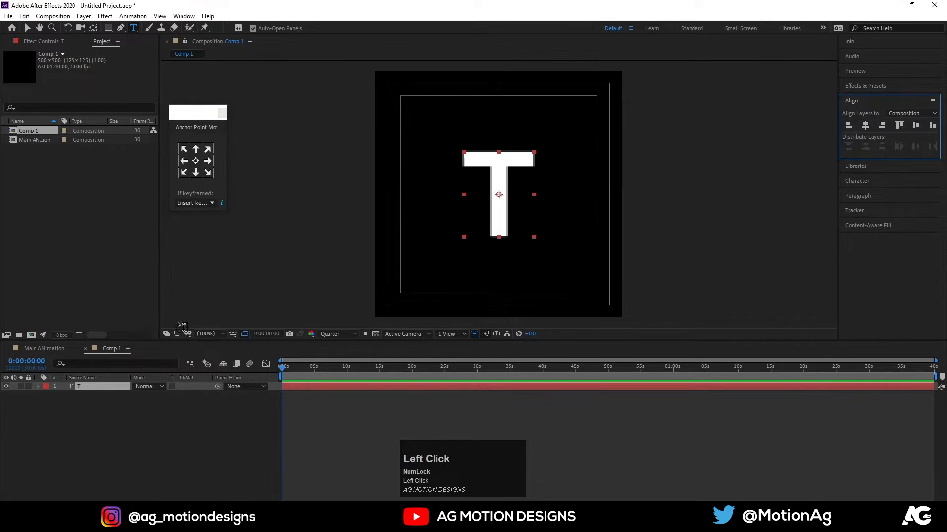
Scale the T layer to 185%.
{"action": "key", "text": "s"}
{"action": "left_click_drag", "start_coordinate": [150, 394], "coordinate": [184, 387]}
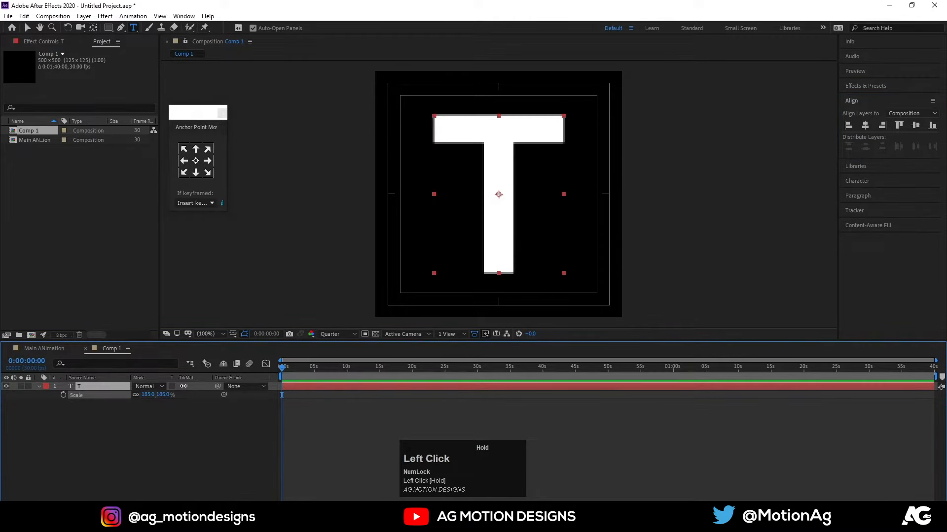
{"action": "left_click", "coordinate": [160, 443]}
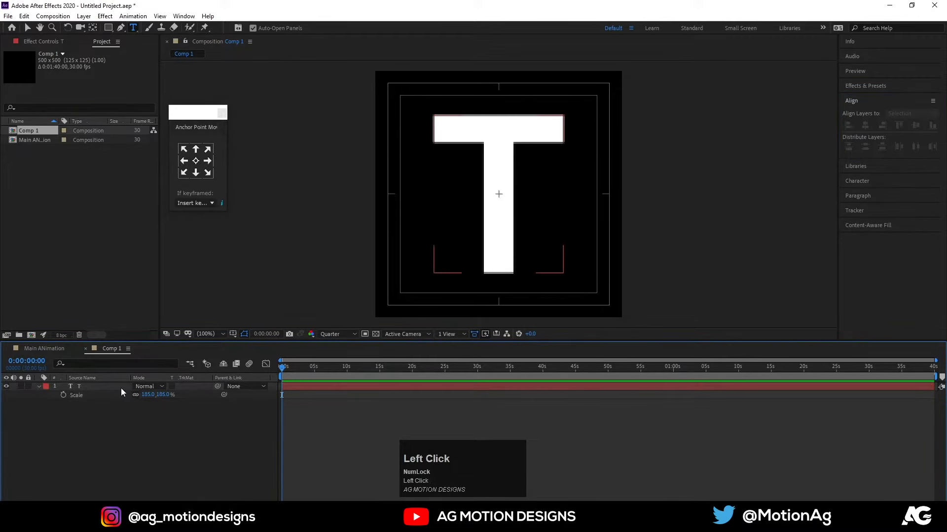
Show the layer switches, duplicate the T layer and move the copy's anchor point to its top centre.
{"action": "key", "text": "F4"}
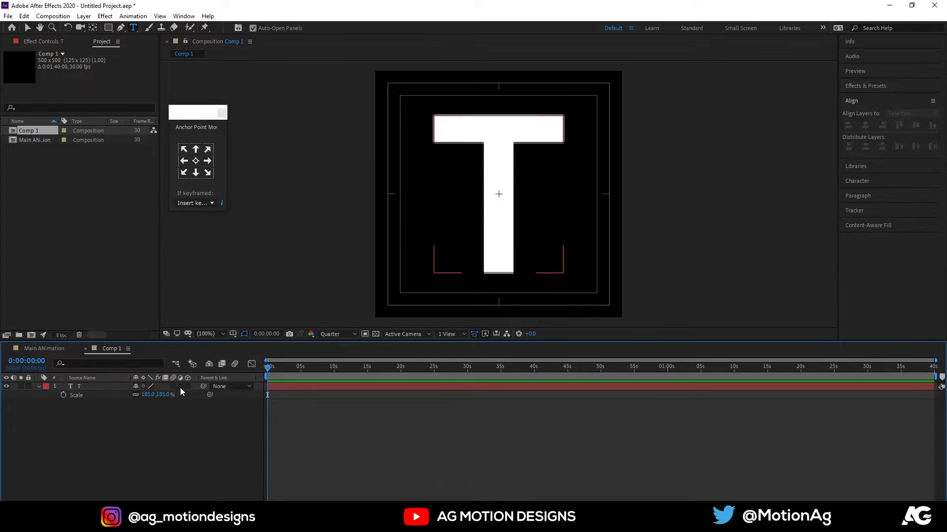
{"action": "left_click", "coordinate": [77, 388]}
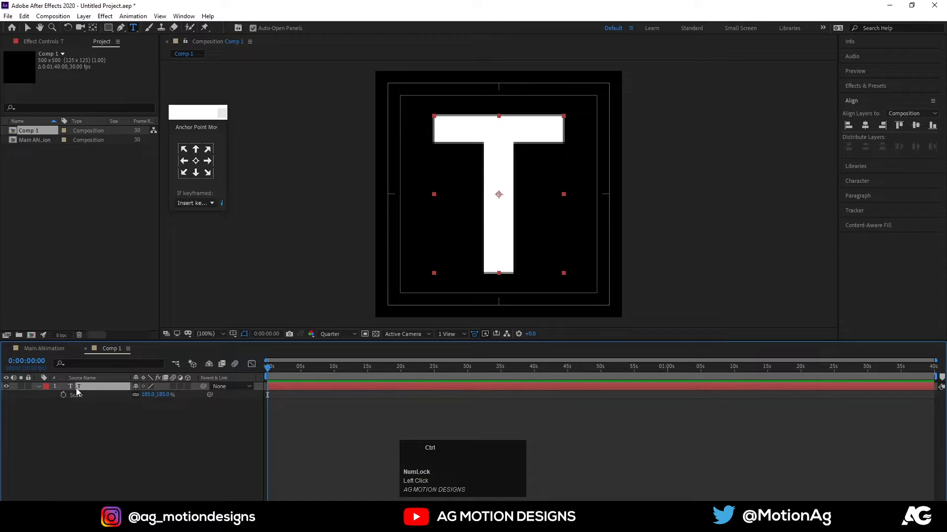
{"action": "key", "text": "ctrl+d"}
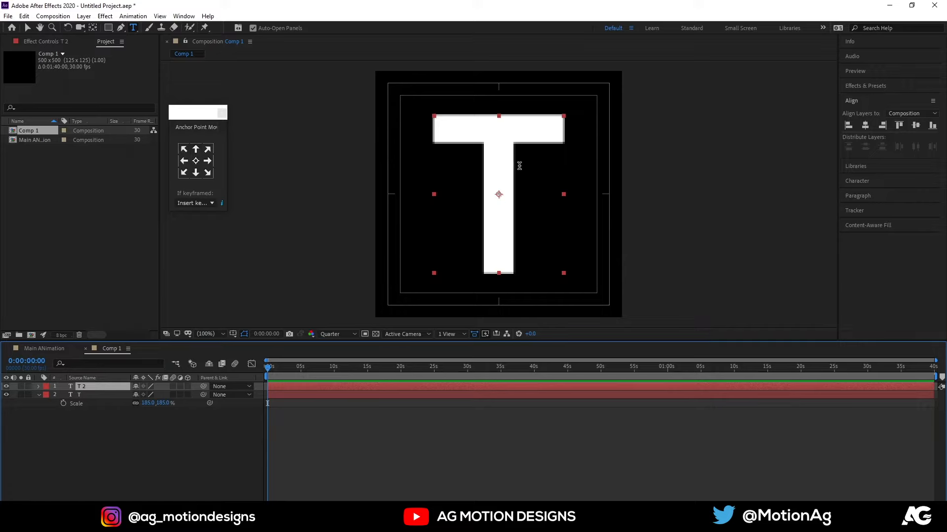
{"action": "left_click", "coordinate": [196, 149]}
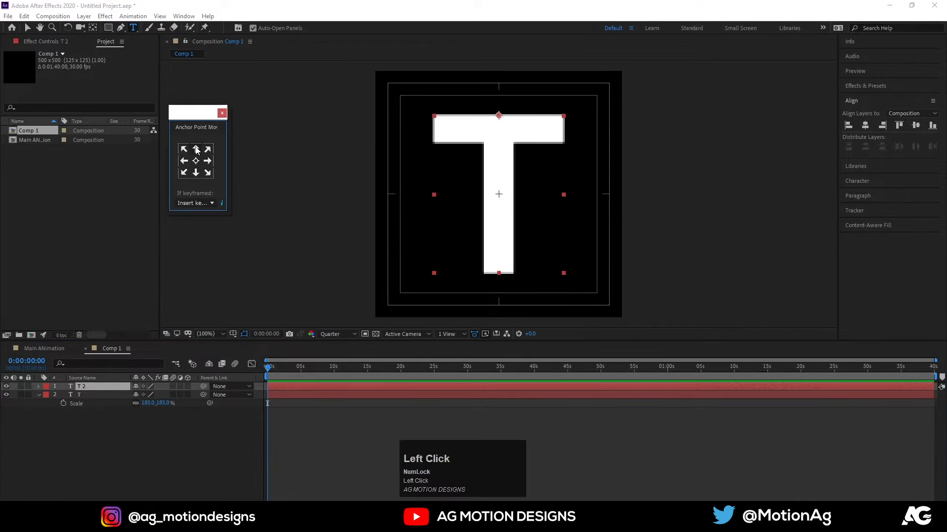
Duplicate the T 2 layer and move the new copy's anchor point to its bottom centre.
{"action": "left_click", "coordinate": [100, 386]}
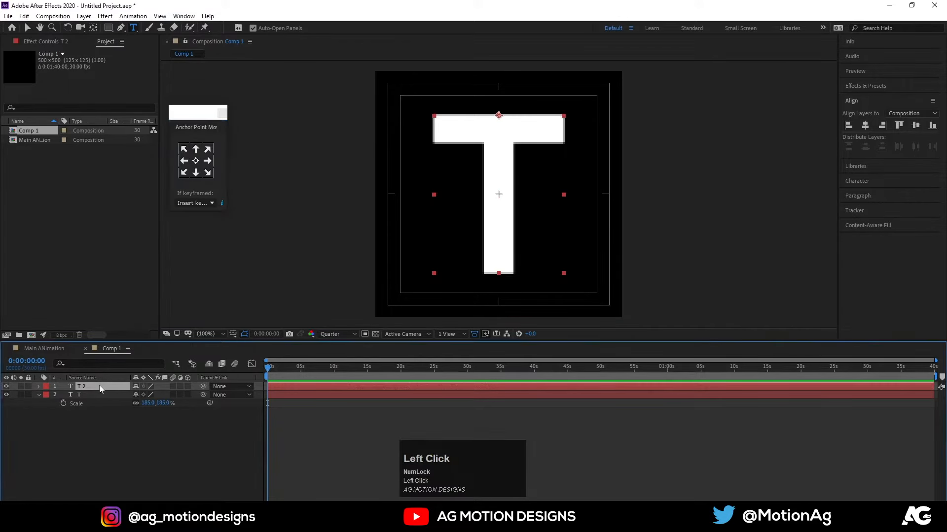
{"action": "key", "text": "ctrl+d"}
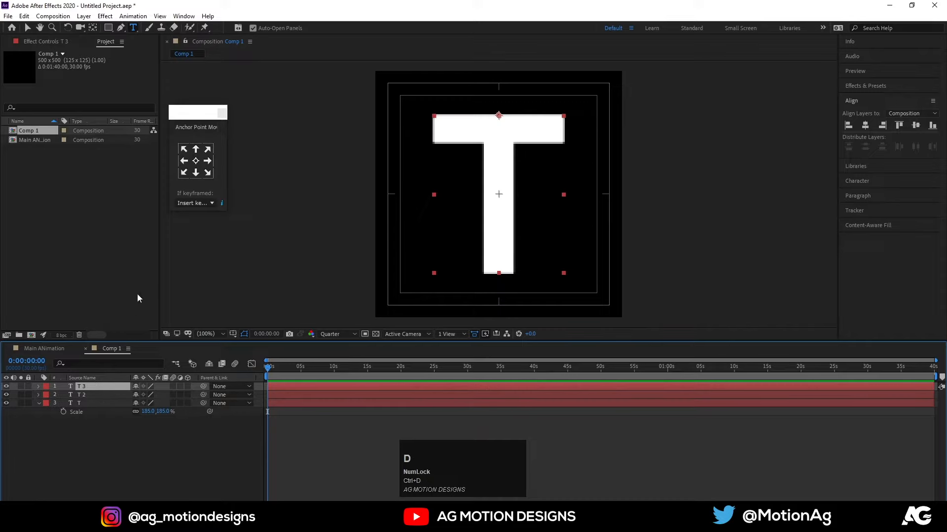
{"action": "left_click", "coordinate": [196, 175]}
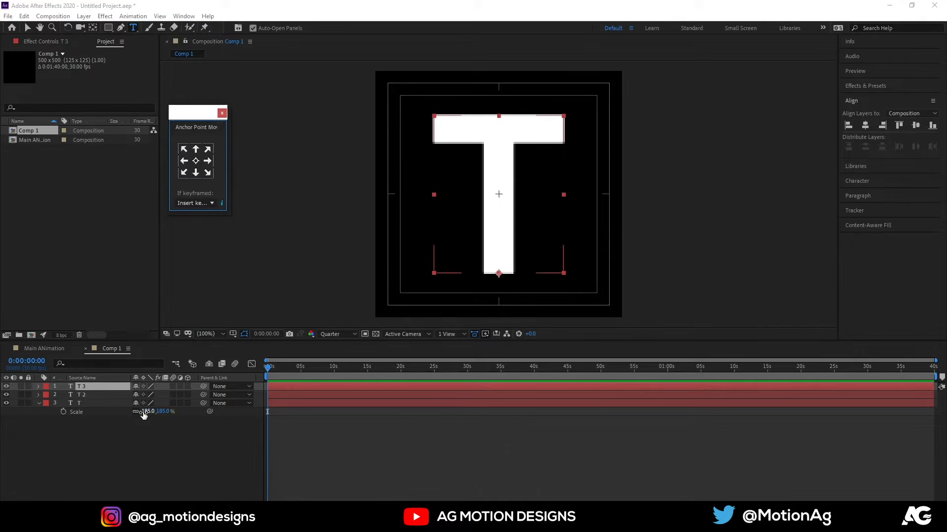
Turn all three T layers into 3D layers and show their rotation properties.
{"action": "key", "text": "ctrl+a"}
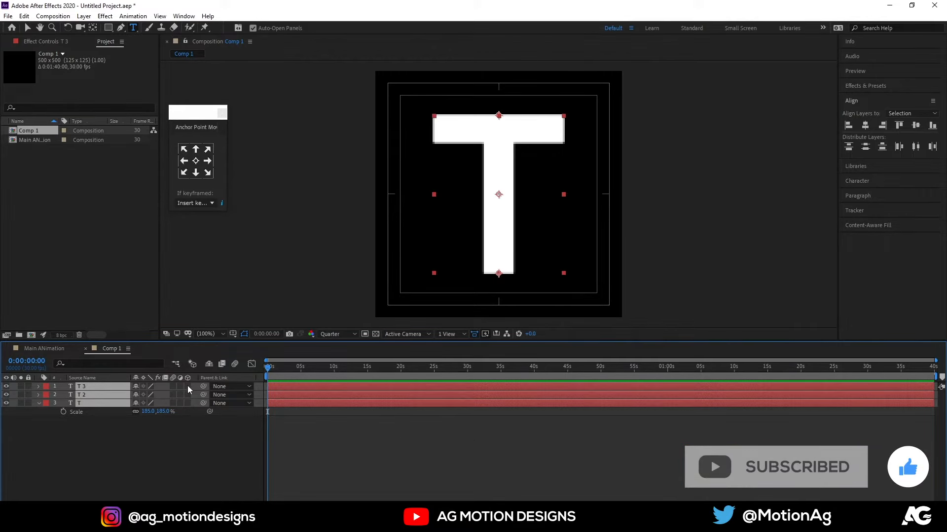
{"action": "left_click", "coordinate": [187, 386]}
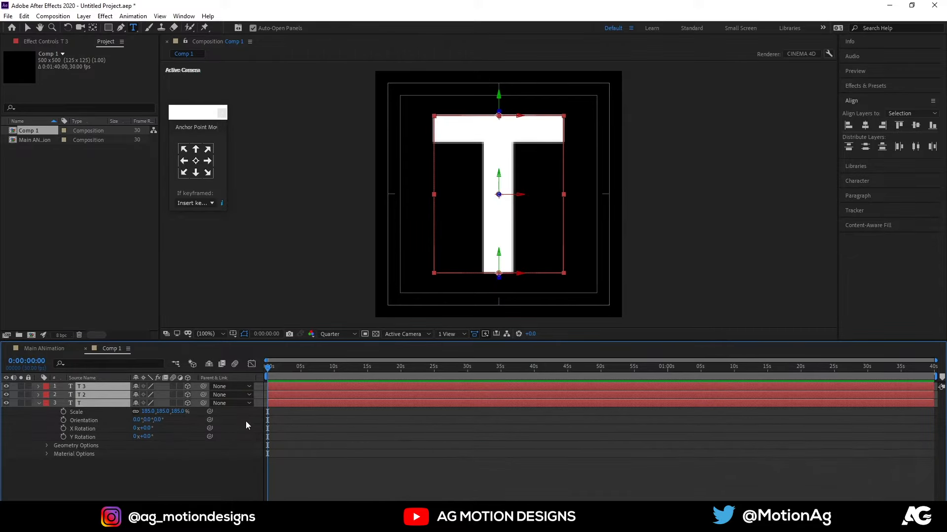
{"action": "key", "text": "r"}
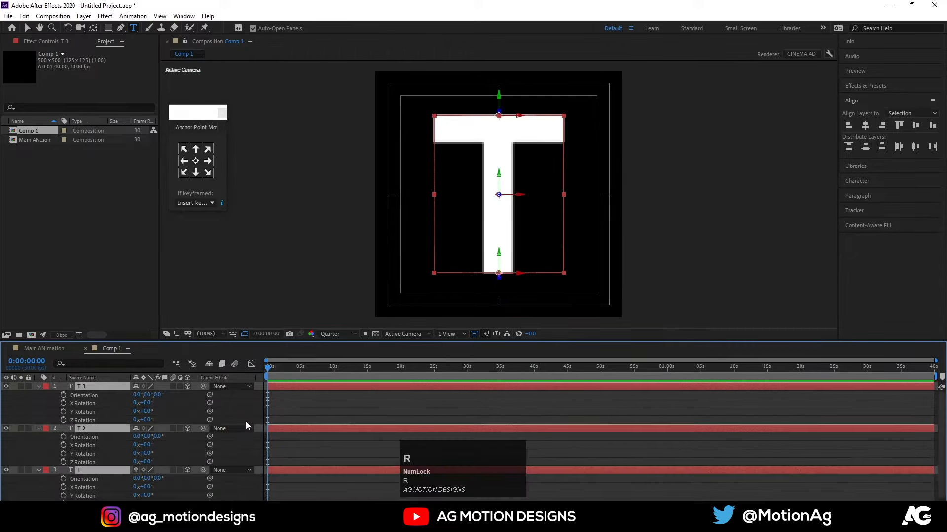
{"action": "left_click", "coordinate": [285, 408]}
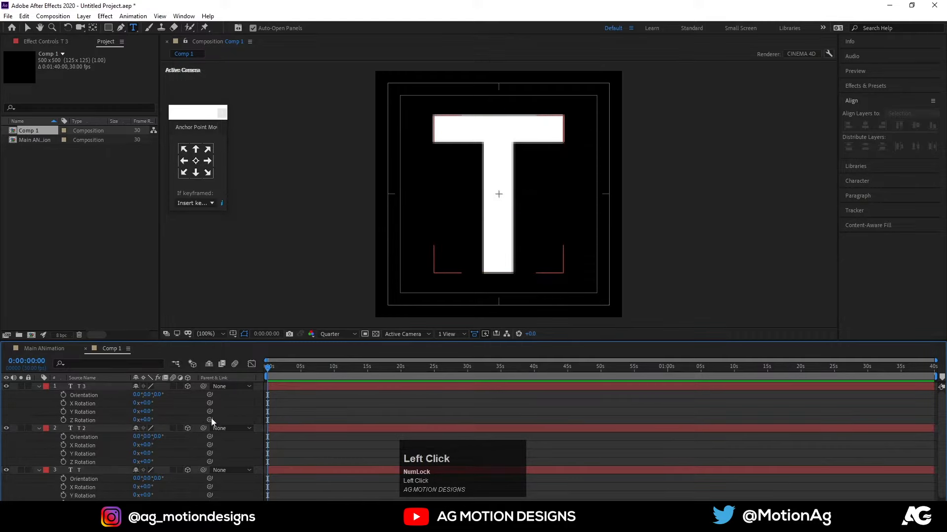
Set the X Rotation of the T 3 layer to -90°.
{"action": "left_click", "coordinate": [91, 386]}
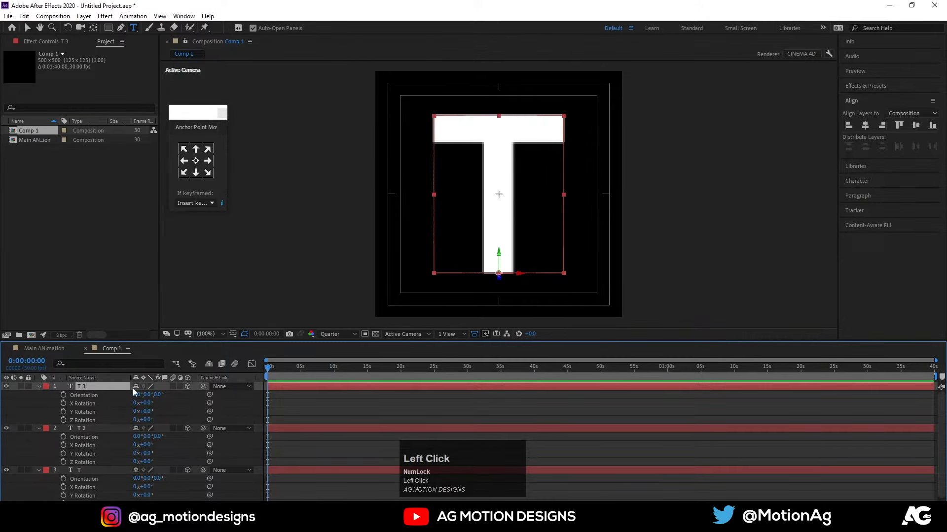
{"action": "mouse_move", "coordinate": [147, 411]}
{"action": "left_mouse_down"}
{"action": "mouse_move", "coordinate": [163, 421]}
{"action": "mouse_move", "coordinate": [149, 420]}
{"action": "mouse_move", "coordinate": [156, 420]}
{"action": "mouse_move", "coordinate": [148, 402]}
{"action": "mouse_move", "coordinate": [176, 399]}
{"action": "mouse_move", "coordinate": [148, 407]}
{"action": "left_mouse_up"}
{"action": "key", "text": "ctrl+z"}
{"action": "key", "text": "ctrl+z"}
{"action": "left_click", "coordinate": [148, 406]}
{"action": "type", "text": "-"}
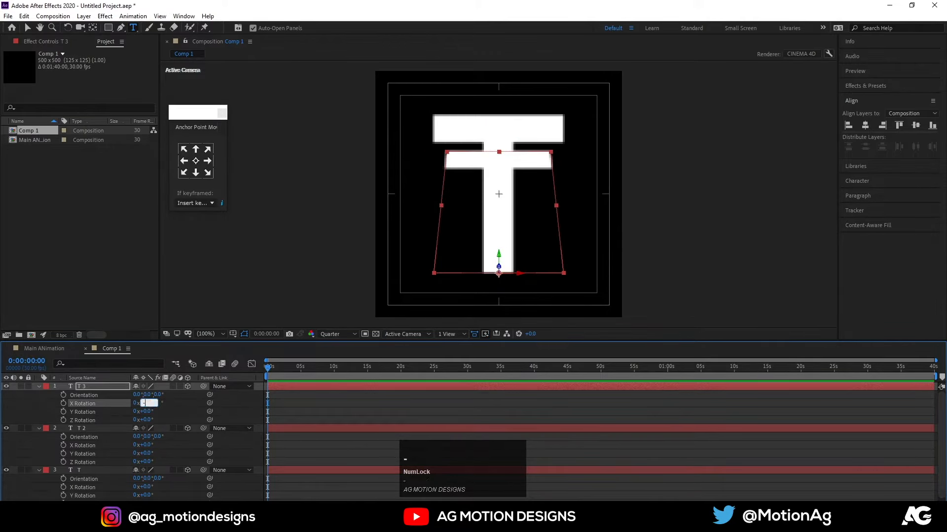
{"action": "type", "text": "90"}
{"action": "key", "text": "Return"}
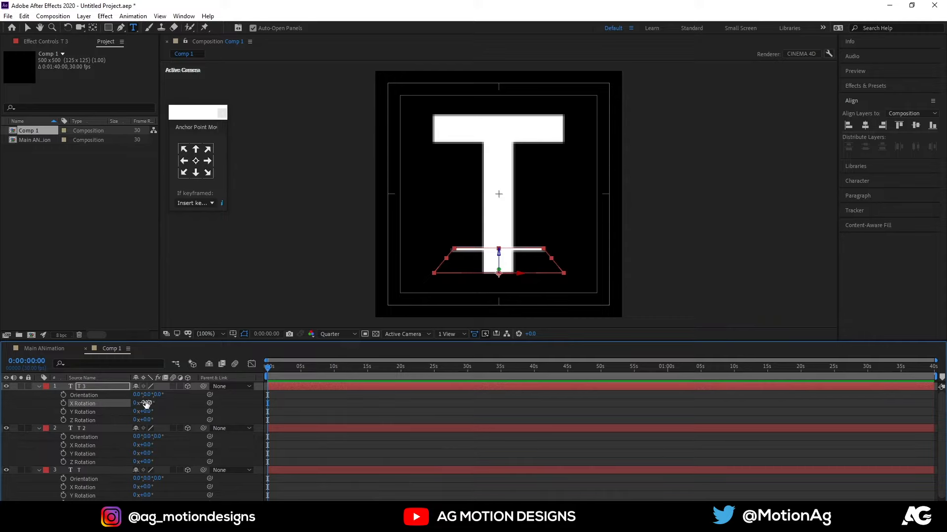
{"action": "left_click", "coordinate": [169, 410]}
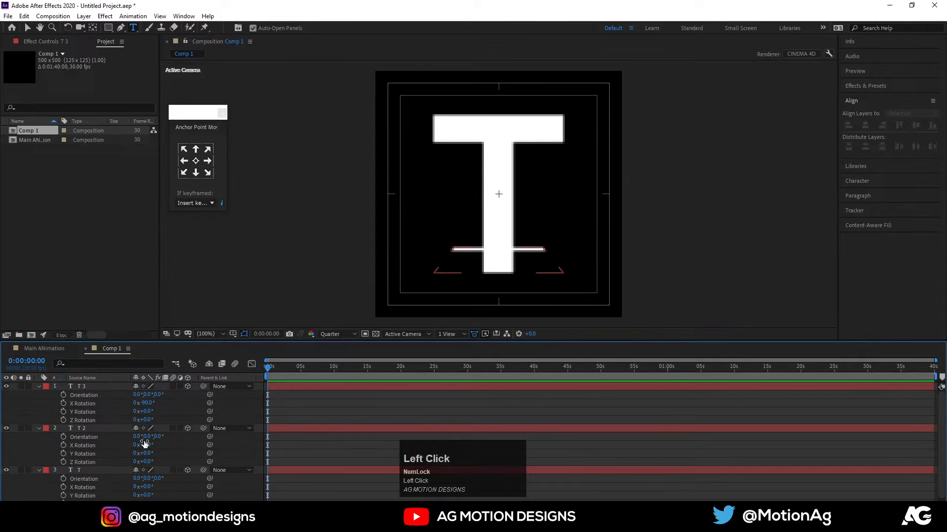
Set the X Rotation of the T 2 layer to 90°.
{"action": "left_click", "coordinate": [87, 471]}
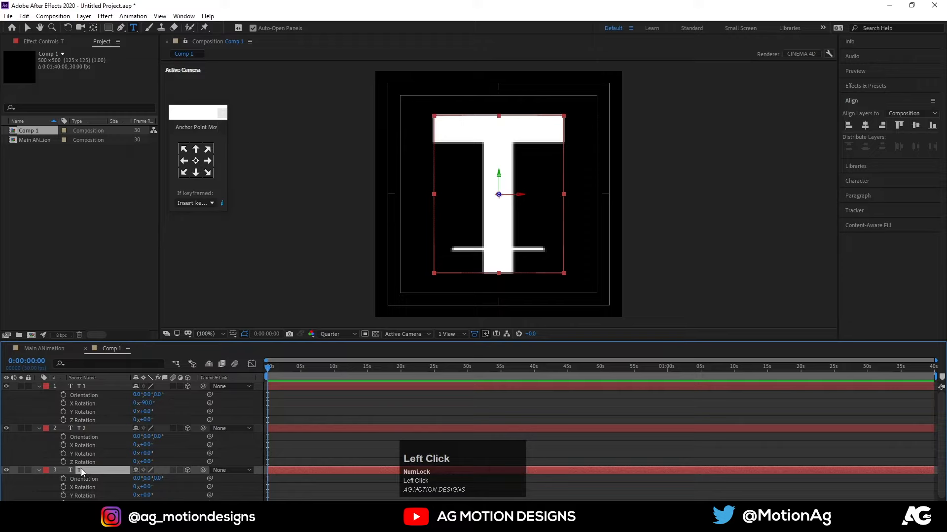
{"action": "left_click", "coordinate": [88, 430]}
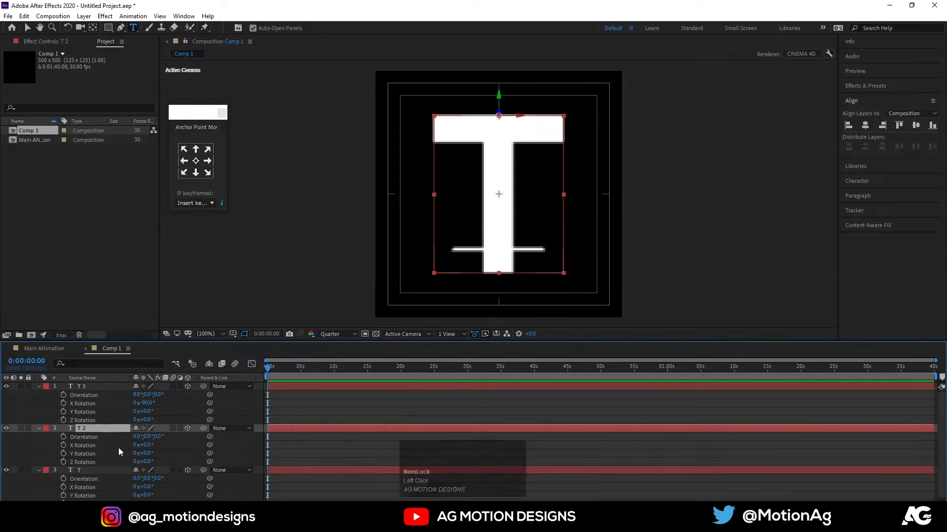
{"action": "left_click_drag", "start_coordinate": [143, 445], "coordinate": [176, 440]}
{"action": "left_click", "coordinate": [154, 444]}
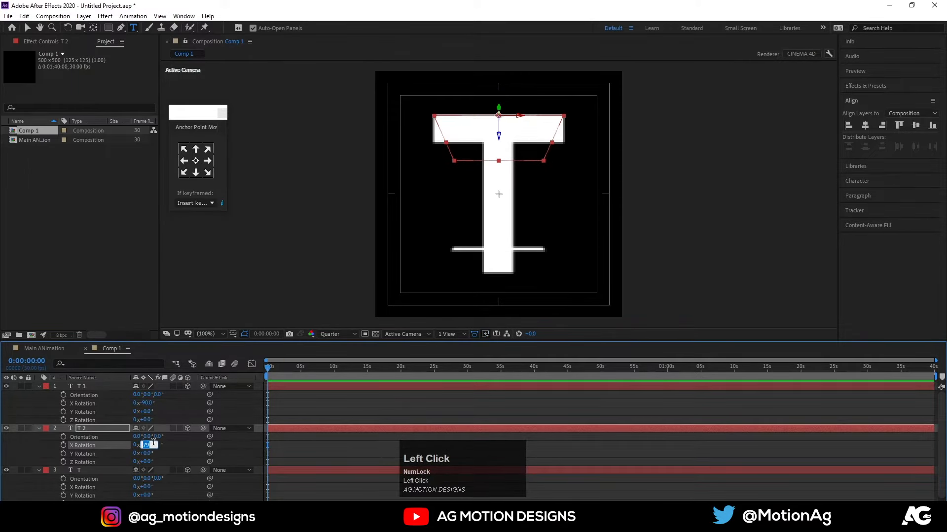
{"action": "type", "text": "90"}
{"action": "key", "text": "Return"}
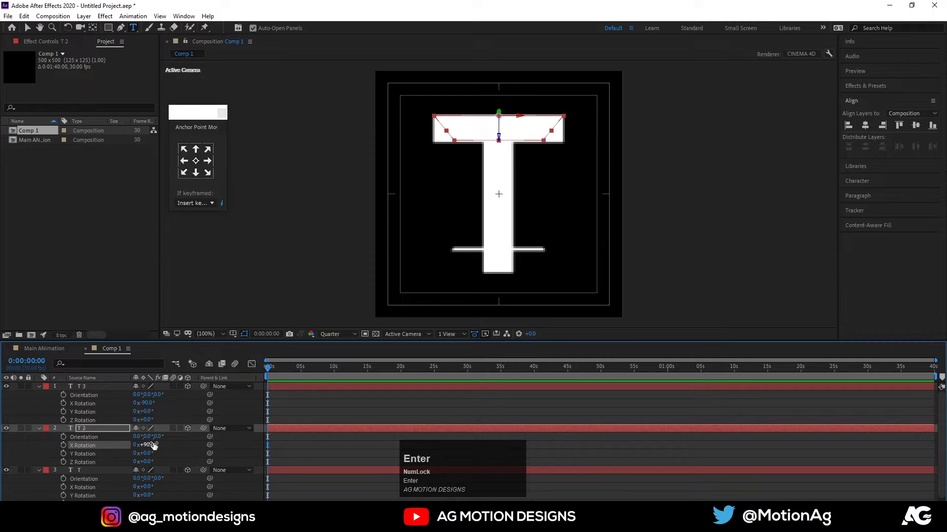
{"action": "left_click", "coordinate": [333, 406]}
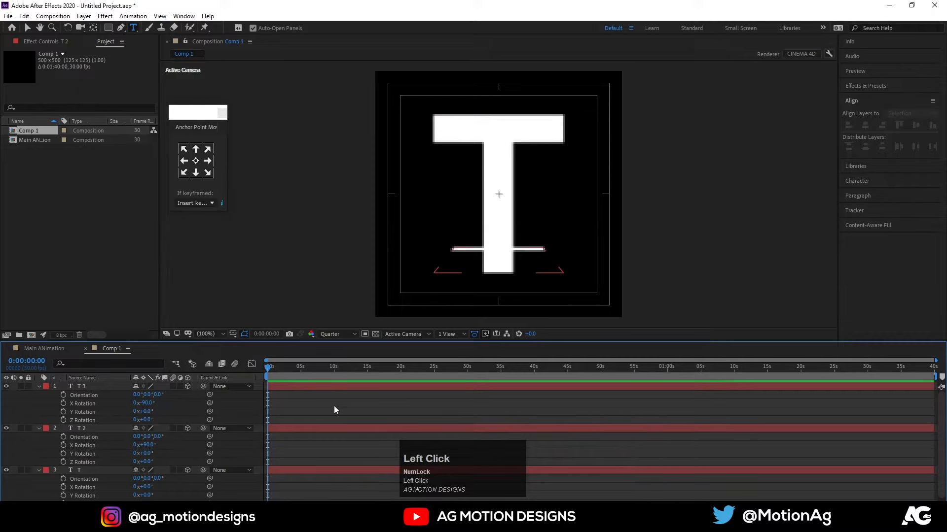
Check the composition in the Front view and set its 3D view to Left.
{"action": "left_click", "coordinate": [409, 334]}
{"action": "left_click", "coordinate": [404, 354]}
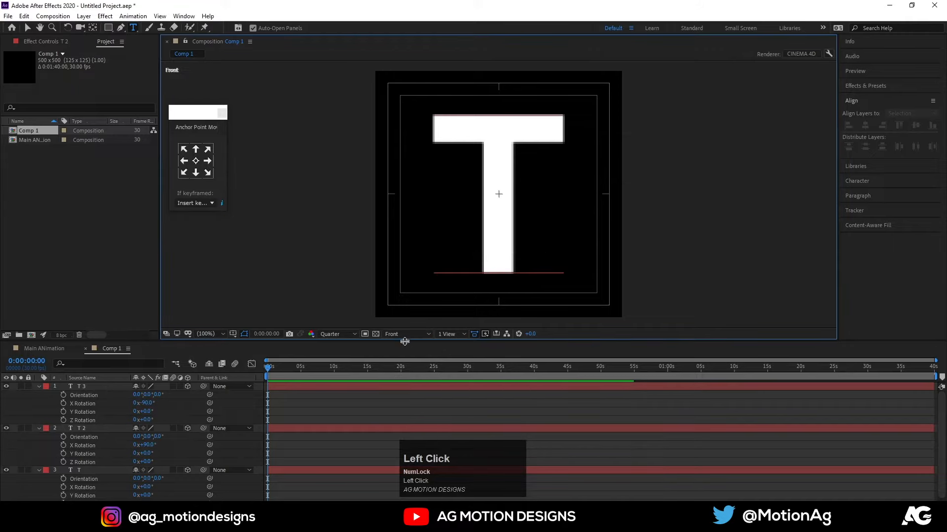
{"action": "left_click", "coordinate": [398, 334]}
{"action": "left_click", "coordinate": [398, 371]}
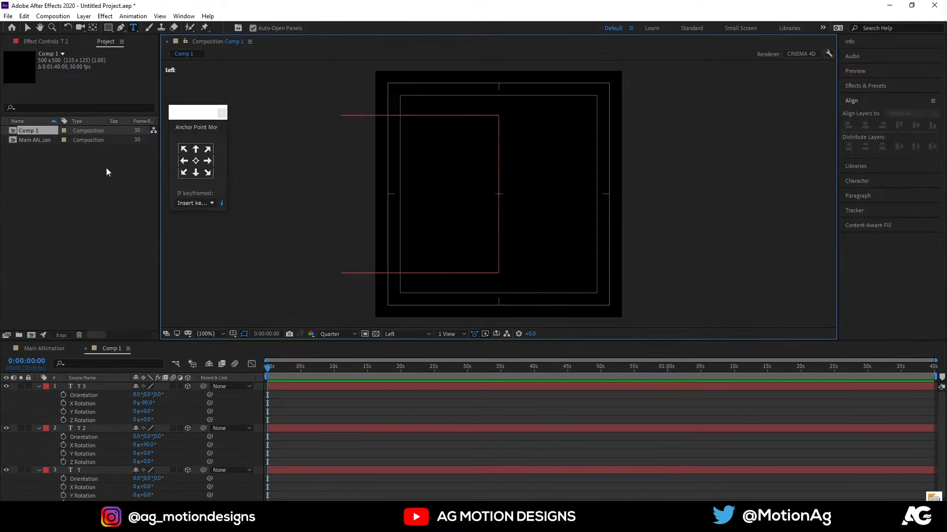
Duplicate the T layer and move the copy along its Z axis to the far ends of T 2 and T 3, closing the box.
{"action": "left_click", "coordinate": [44, 42]}
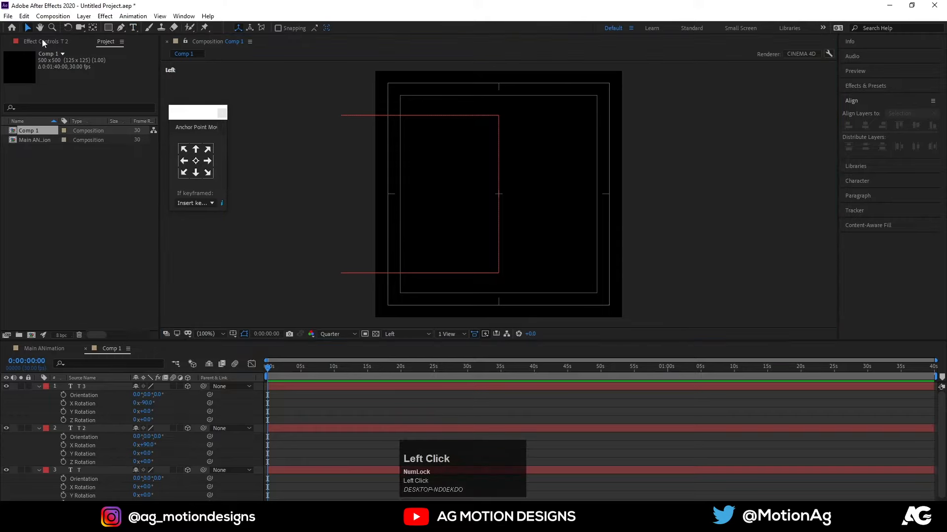
{"action": "left_click", "coordinate": [499, 206]}
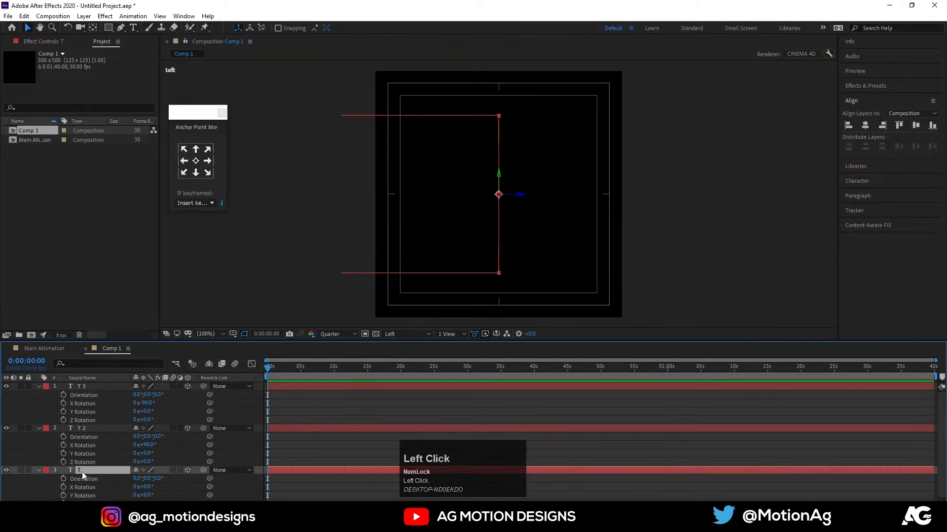
{"action": "key", "text": "ctrl+d"}
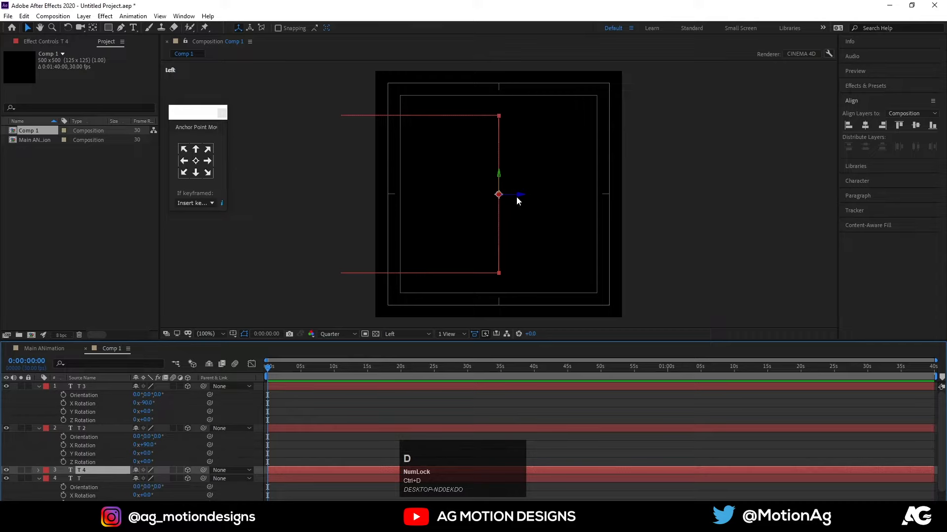
{"action": "left_click_drag", "start_coordinate": [515, 199], "coordinate": [361, 198]}
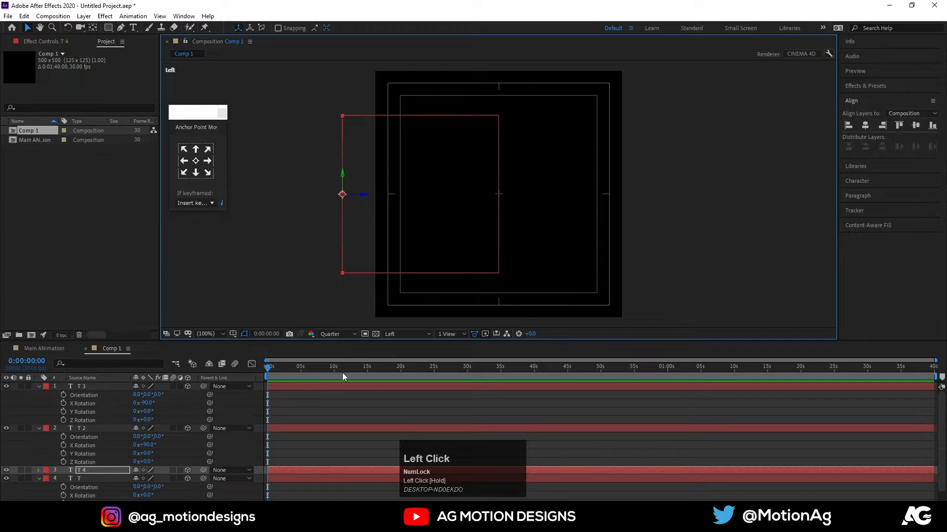
{"action": "left_click", "coordinate": [344, 404]}
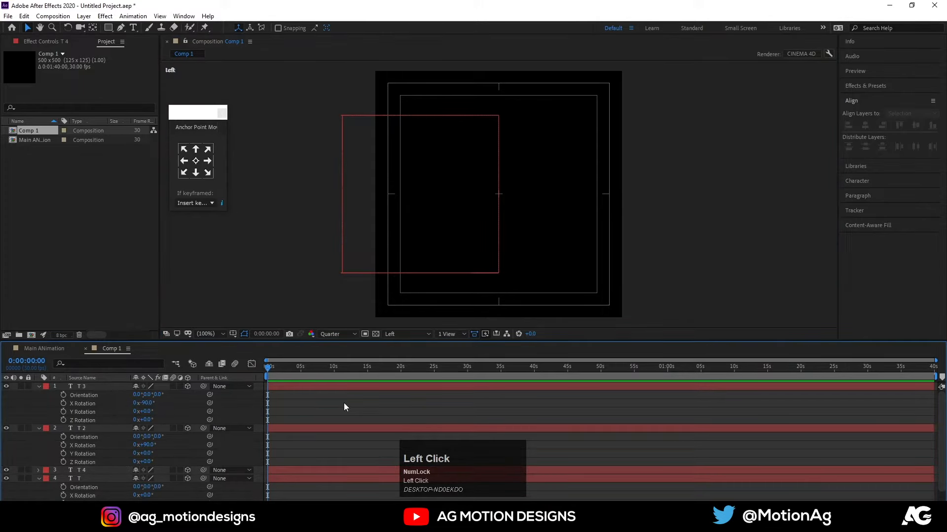
Collapse the properties of all layers and start adding a new layer to the composition.
{"action": "key", "text": "u"}
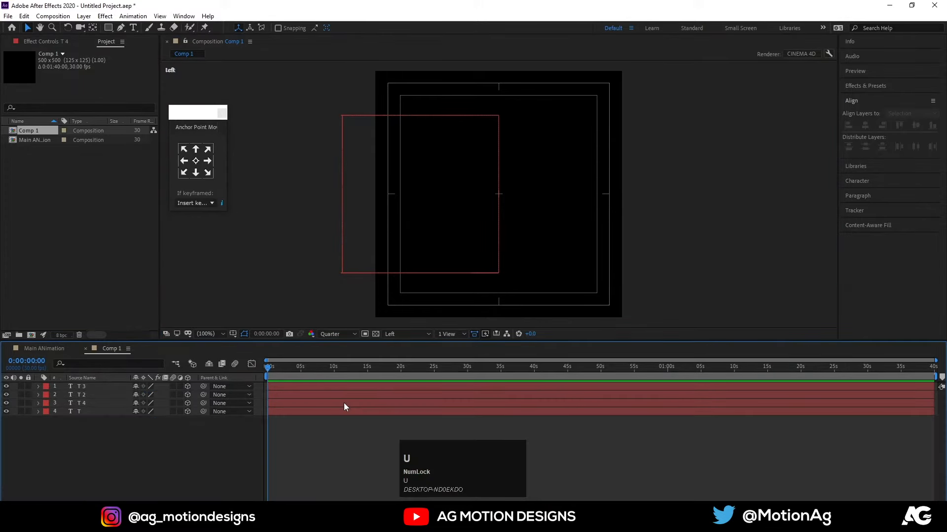
{"action": "right_click", "coordinate": [123, 437]}
{"action": "left_click", "coordinate": [145, 330]}
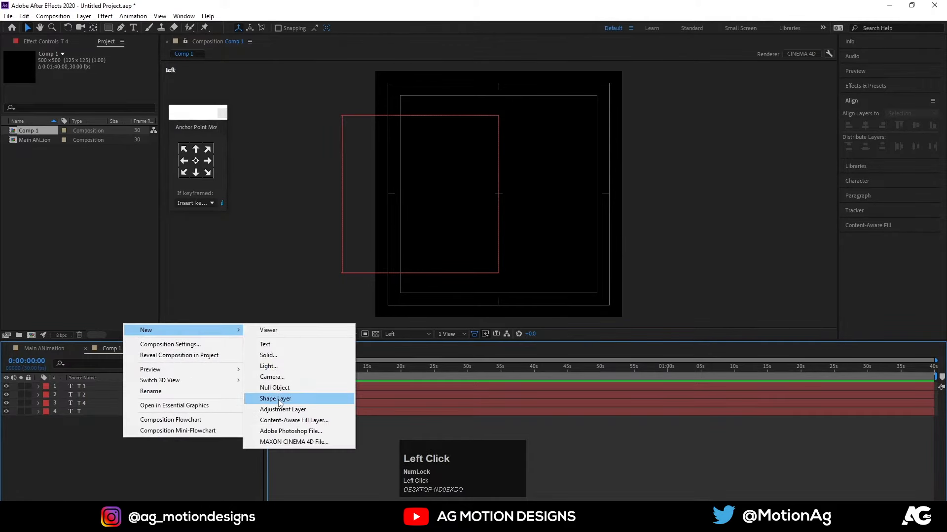
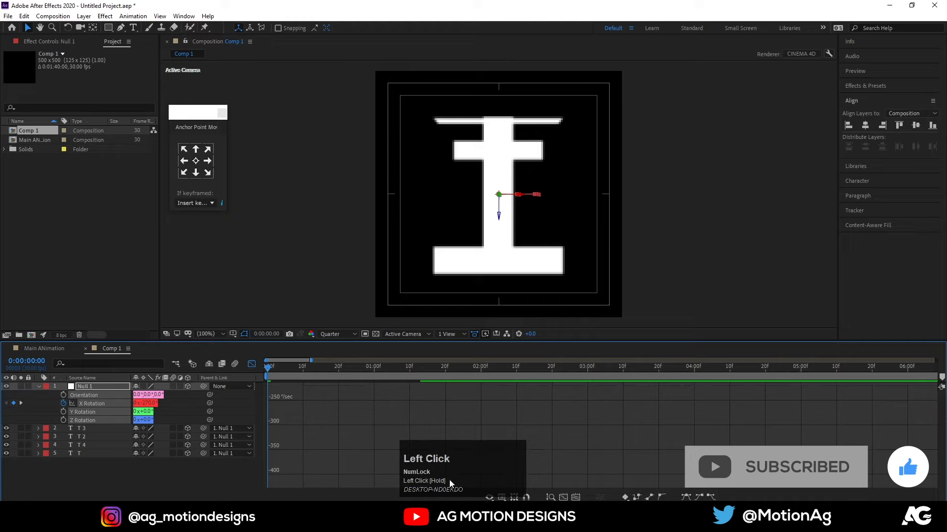
Lengthen the incoming ease of Null 1's last X Rotation keyframe in the speed graph and preview the rotation.
{"action": "scroll", "coordinate": [412, 458], "scroll_direction": "up", "scroll_amount": 8}
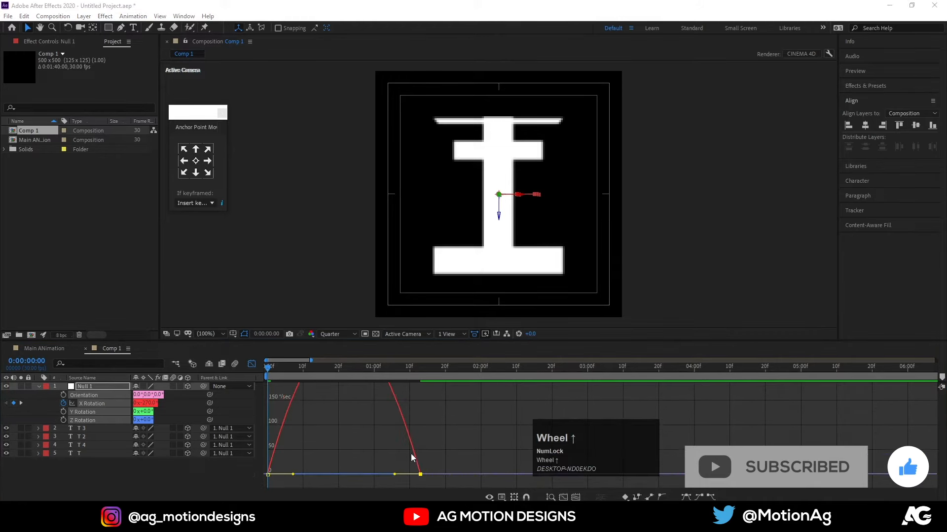
{"action": "left_click_drag", "start_coordinate": [396, 474], "coordinate": [342, 474]}
{"action": "key", "text": "space"}
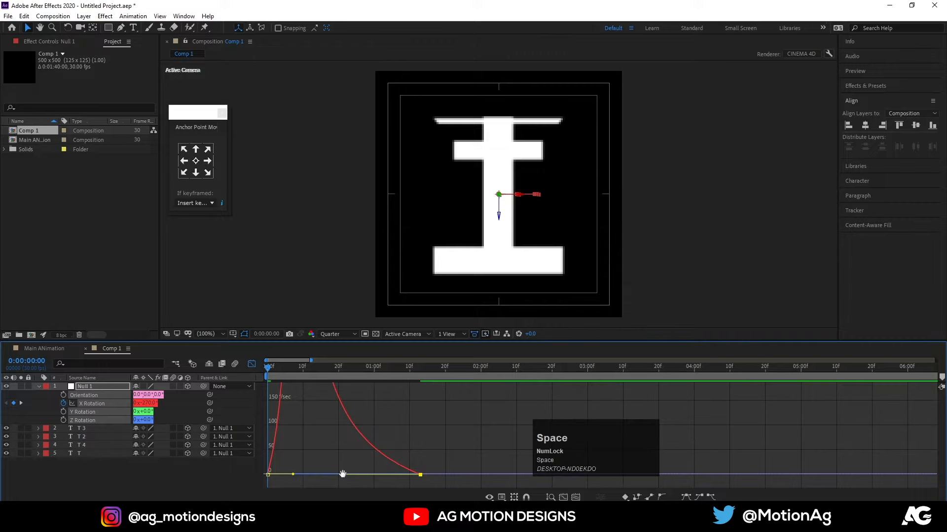
{"action": "key", "text": "space"}
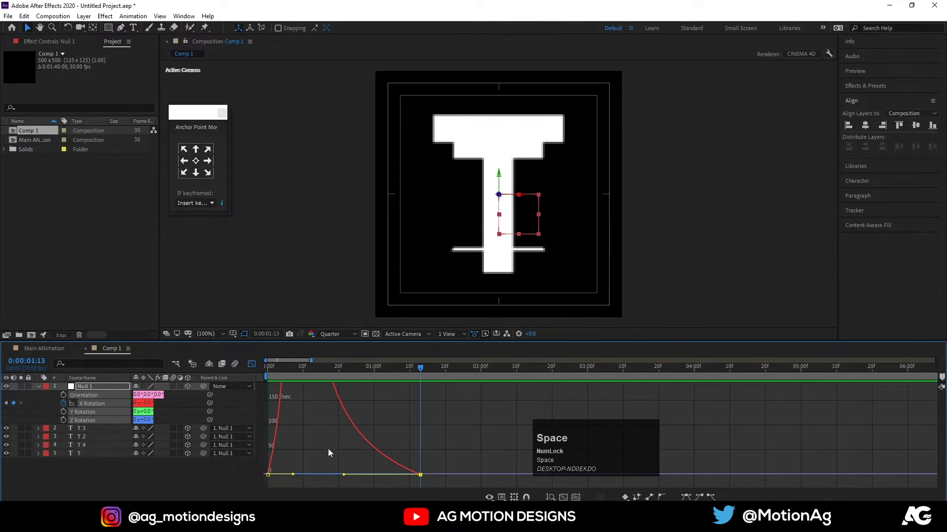
Close the Graph Editor, preview the rotation from the start, and set the current time to the last keyframe at 0:00:01:13.
{"action": "left_click_drag", "start_coordinate": [290, 375], "coordinate": [245, 368]}
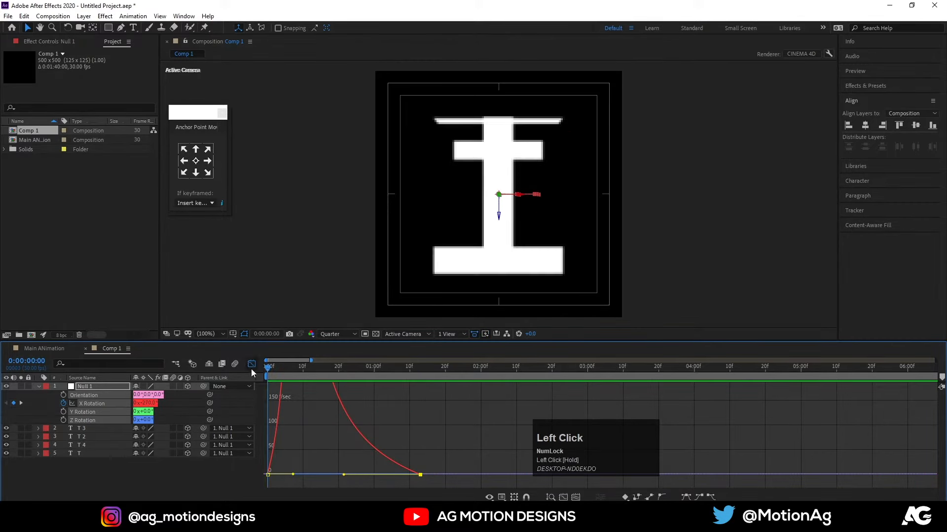
{"action": "left_click", "coordinate": [251, 367]}
{"action": "key", "text": "space"}
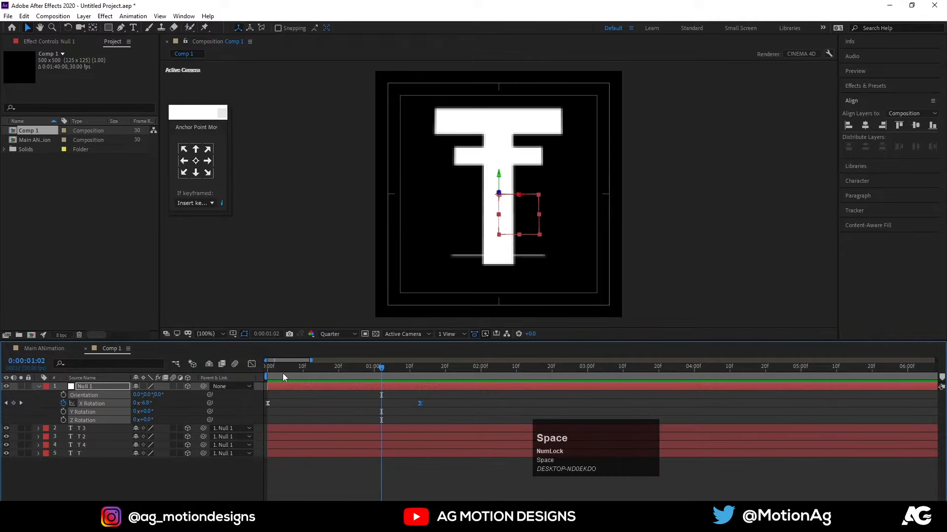
{"action": "left_click_drag", "start_coordinate": [283, 377], "coordinate": [157, 373]}
{"action": "left_click_drag", "start_coordinate": [264, 379], "coordinate": [420, 369]}
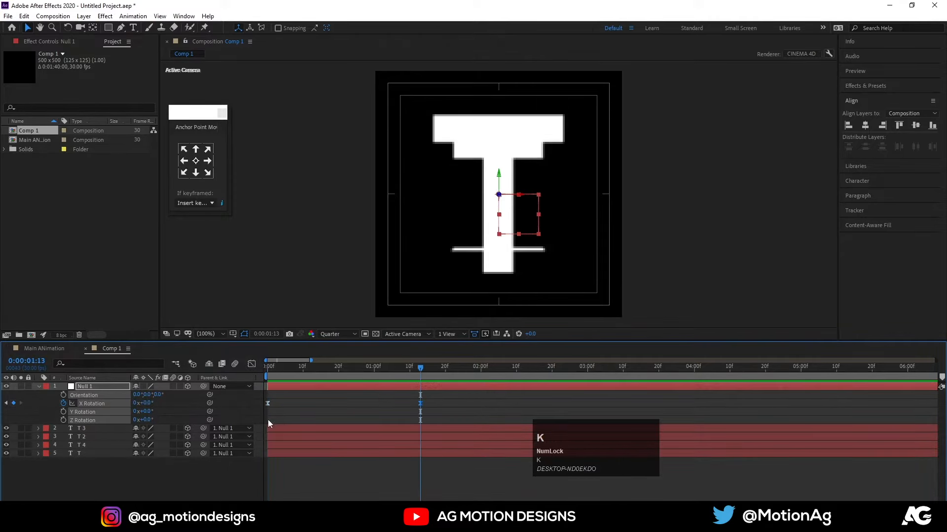
Isolate the T layer with Solo to check which side it forms, and restore the view of all layers.
{"action": "left_click", "coordinate": [101, 457]}
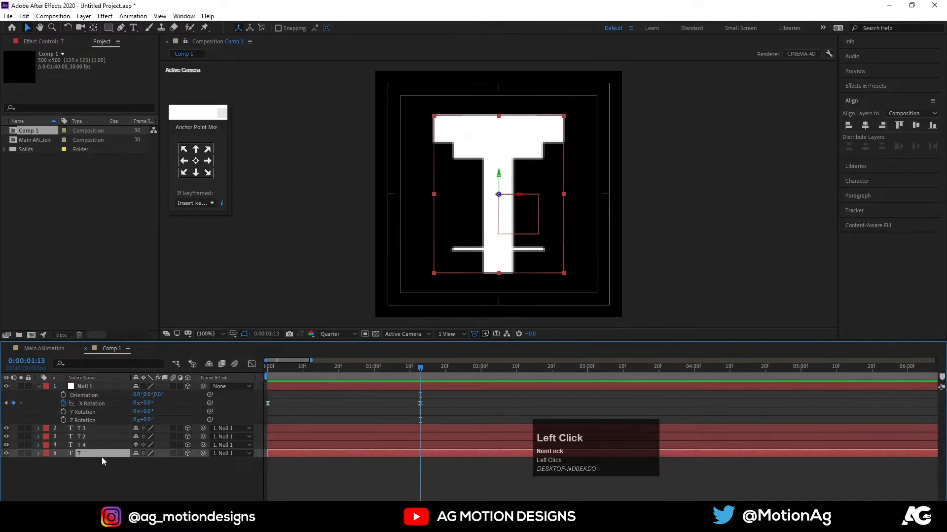
{"action": "left_click", "coordinate": [20, 453]}
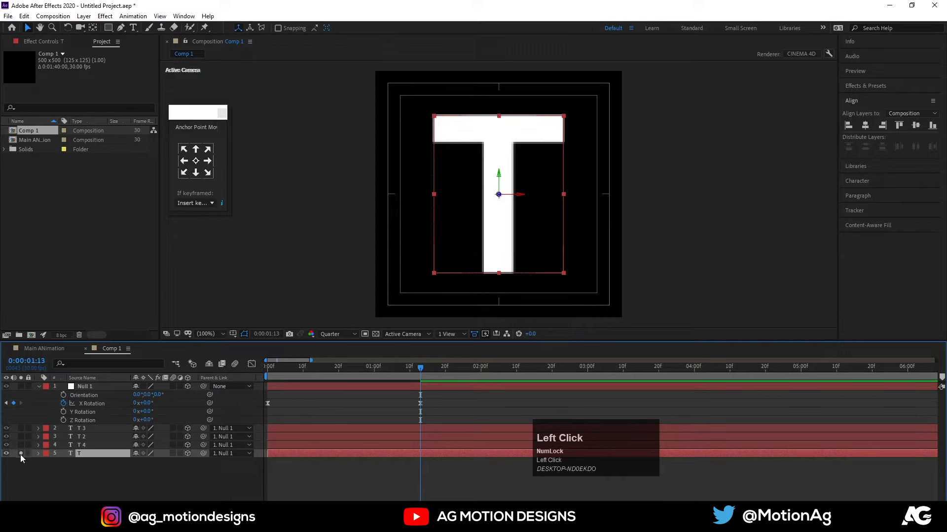
{"action": "left_click", "coordinate": [20, 453]}
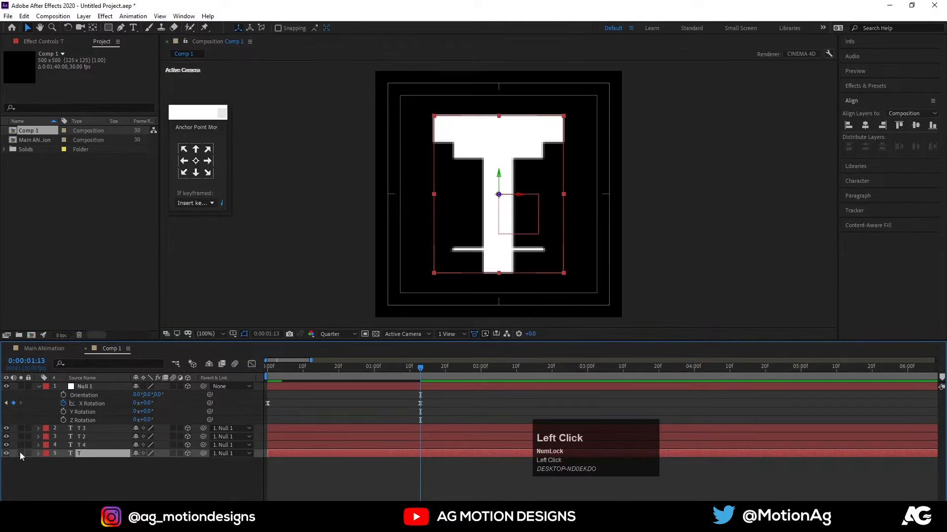
Solo the T 4 layer and replace its text with the letter A.
{"action": "left_click", "coordinate": [20, 445]}
{"action": "left_click", "coordinate": [90, 445]}
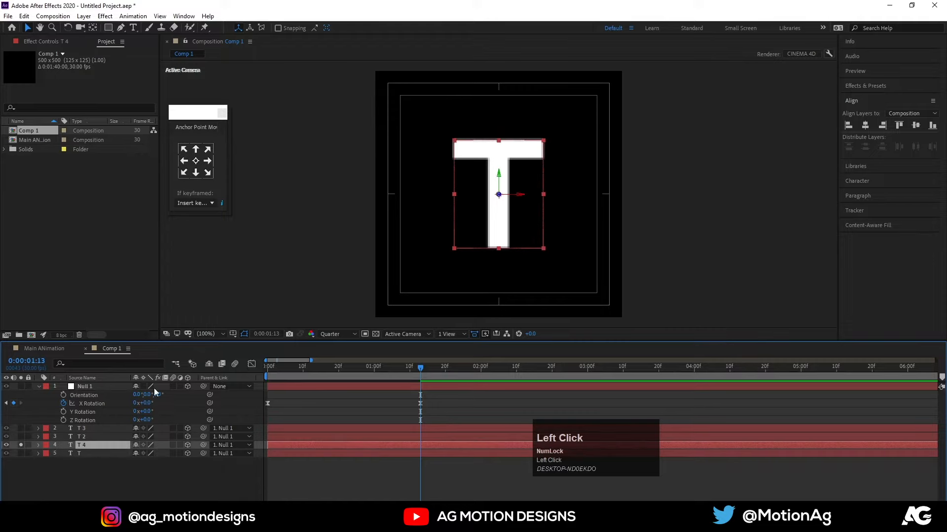
{"action": "key", "text": "ctrl+t"}
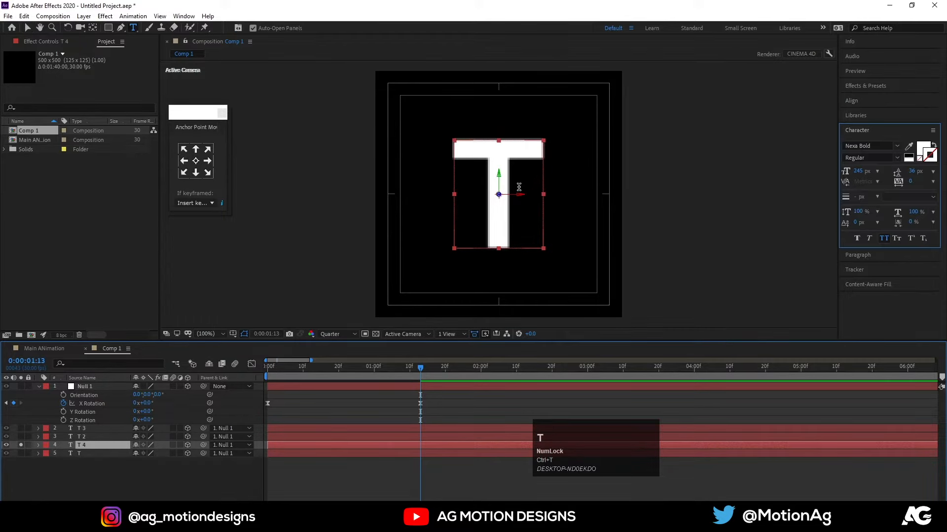
{"action": "key", "text": "ctrl+a"}
{"action": "type", "text": "A"}
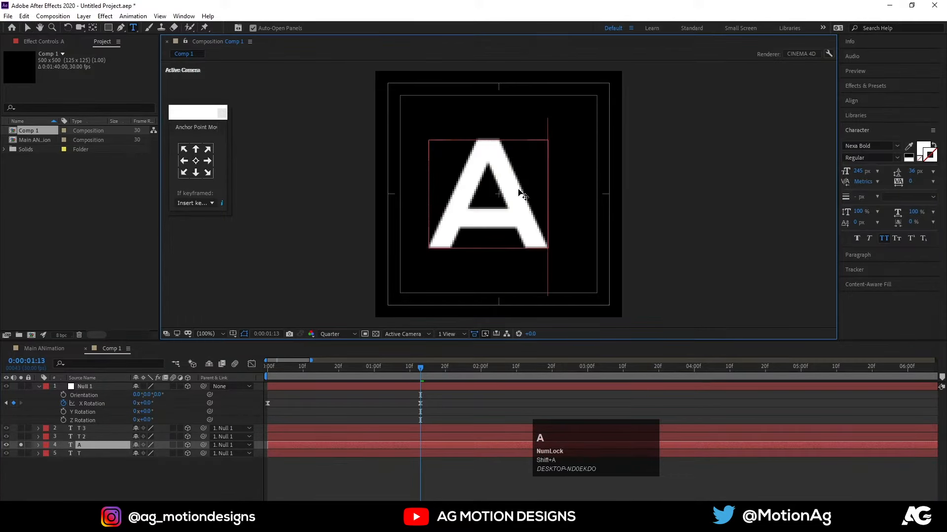
{"action": "left_click", "coordinate": [69, 468]}
Solo the T 2 layer instead of A and replace its text with the letter B.
{"action": "left_click", "coordinate": [90, 437]}
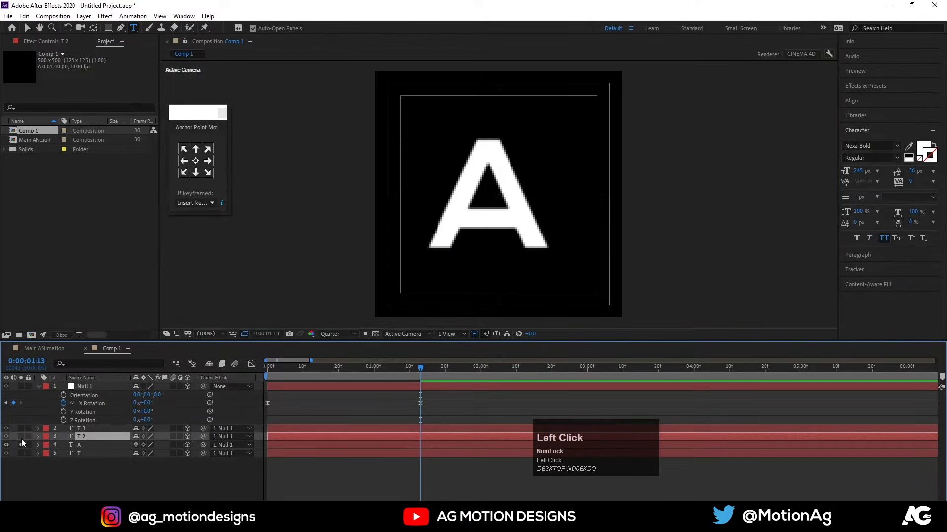
{"action": "left_click", "coordinate": [21, 437]}
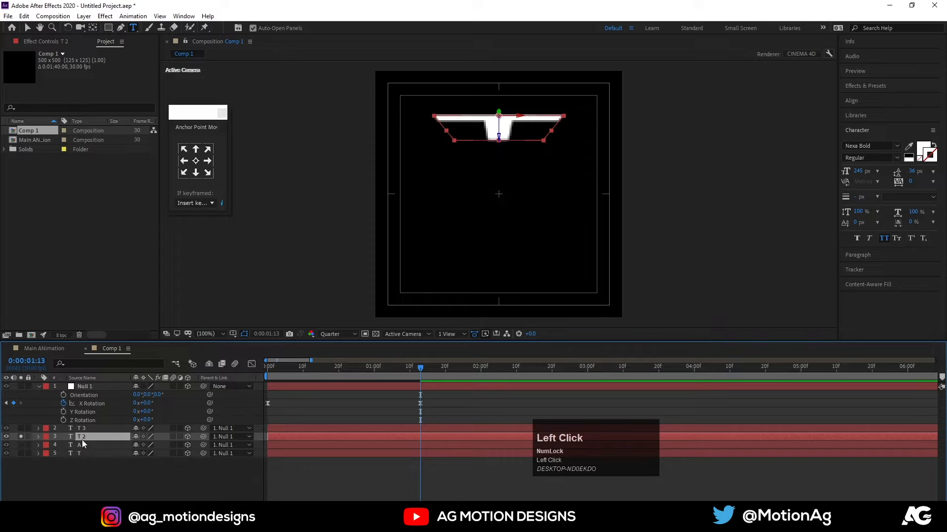
{"action": "left_click", "coordinate": [133, 28]}
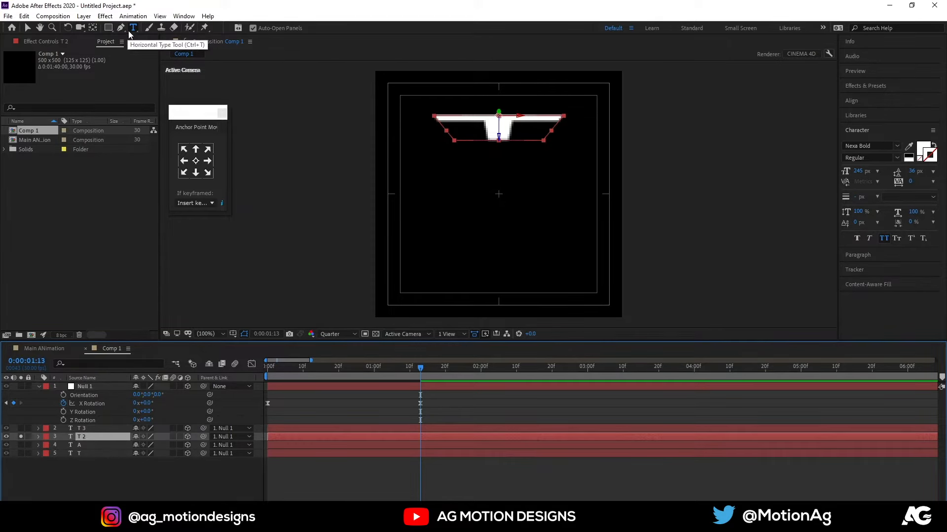
{"action": "left_click", "coordinate": [479, 115]}
{"action": "key", "text": "ctrl+a"}
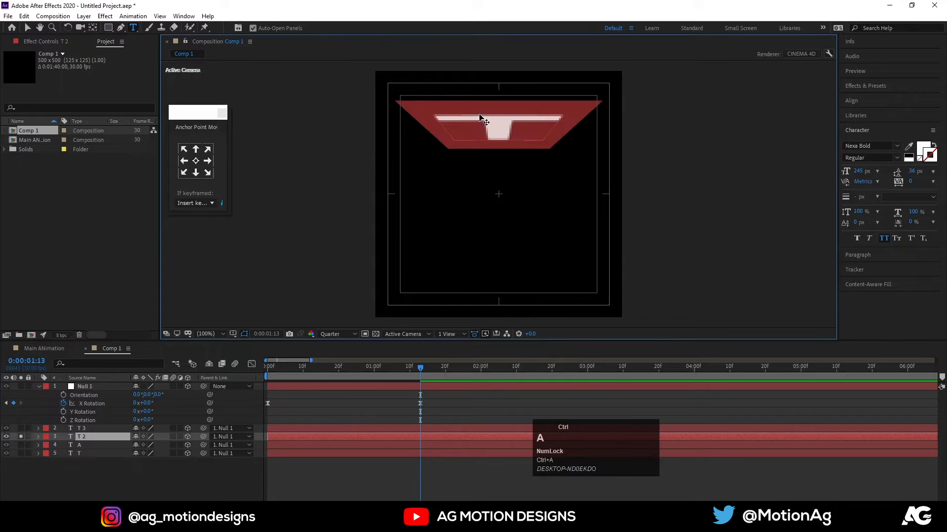
{"action": "type", "text": "B"}
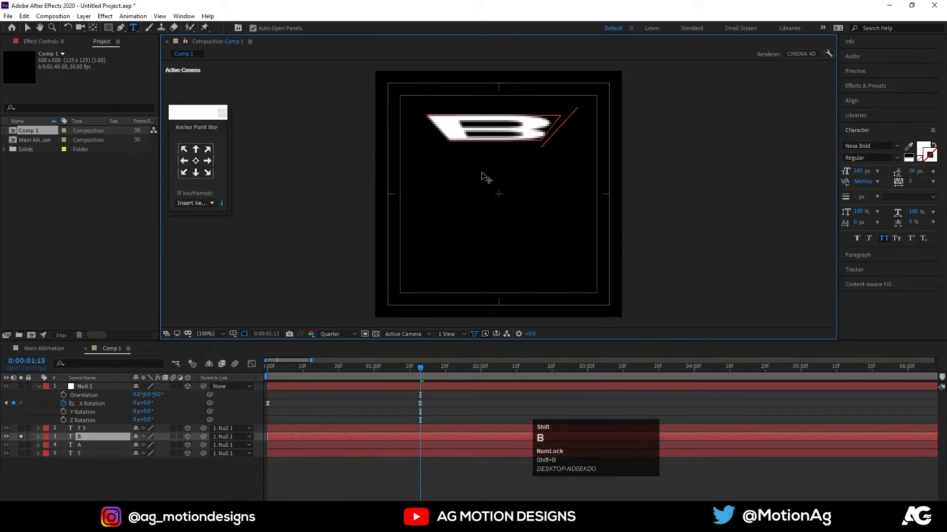
{"action": "left_click", "coordinate": [111, 475]}
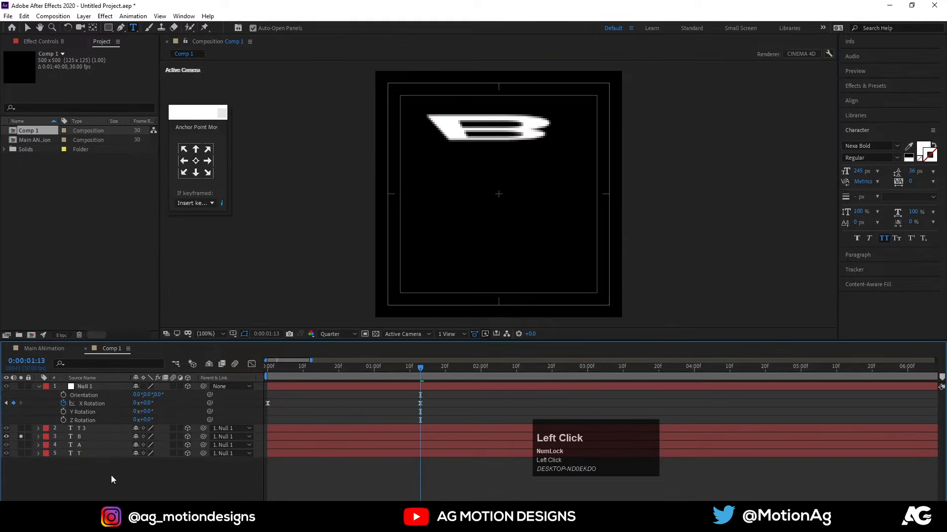
Solo the T 3 layer instead of B, replace its text with the letter C, and turn its solo off.
{"action": "left_click", "coordinate": [22, 429]}
{"action": "left_click", "coordinate": [21, 436]}
{"action": "left_click", "coordinate": [97, 431]}
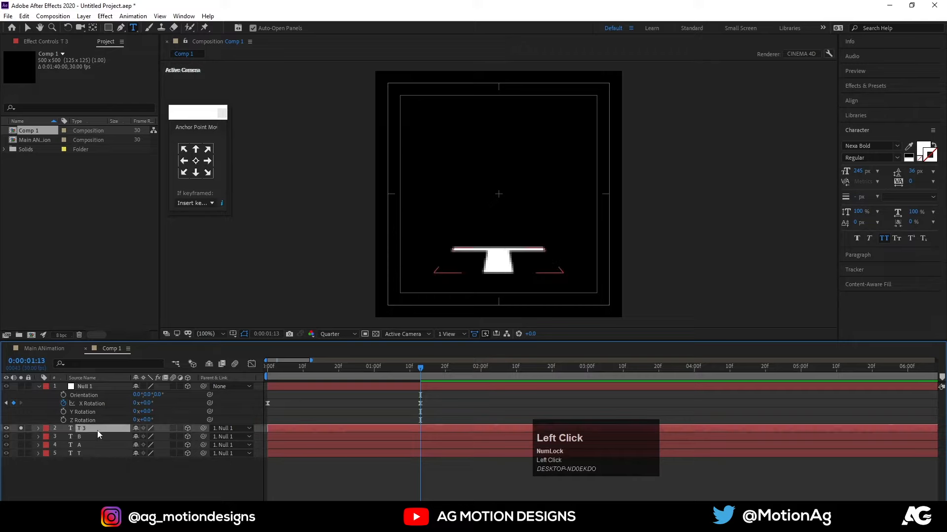
{"action": "left_click", "coordinate": [500, 262]}
{"action": "key", "text": "ctrl+a"}
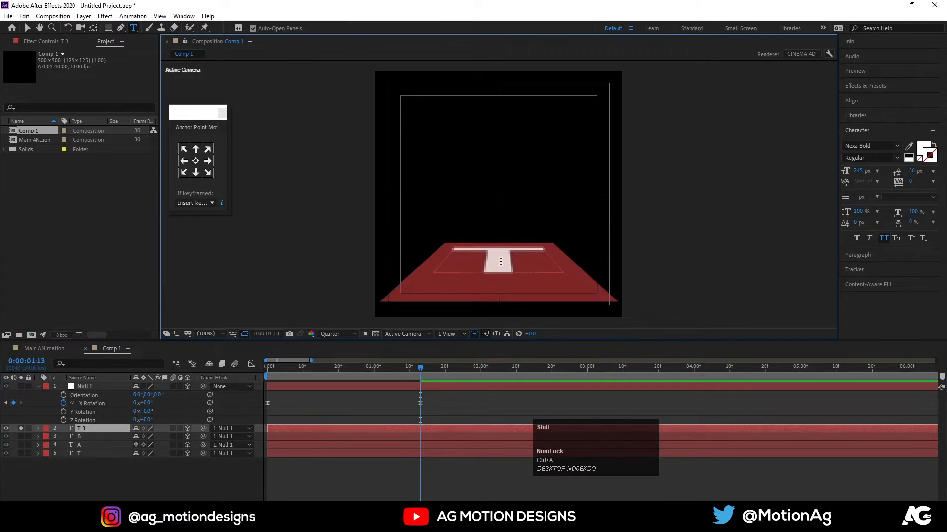
{"action": "type", "text": "C"}
{"action": "left_click", "coordinate": [99, 491]}
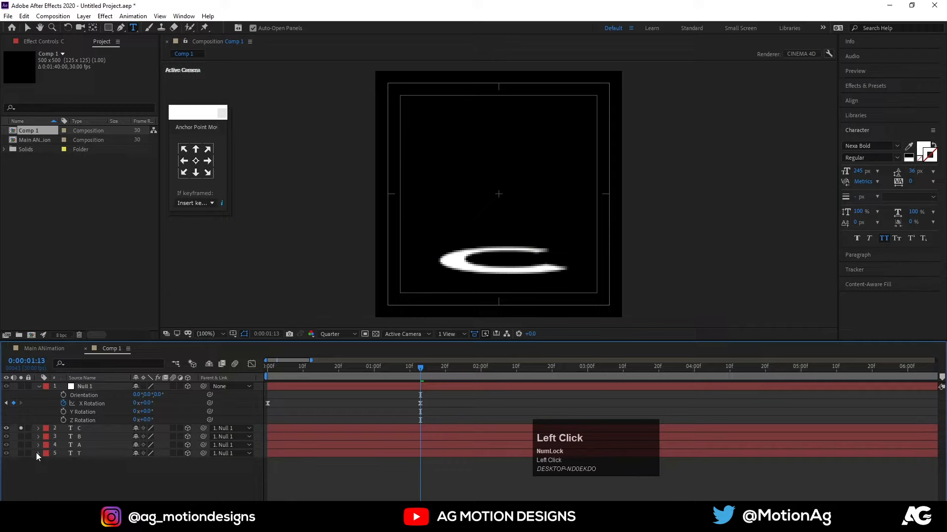
{"action": "left_click", "coordinate": [21, 429]}
Preview the letter rotation from the beginning and return the current time to 0:00:00:00.
{"action": "left_click_drag", "start_coordinate": [295, 365], "coordinate": [267, 365]}
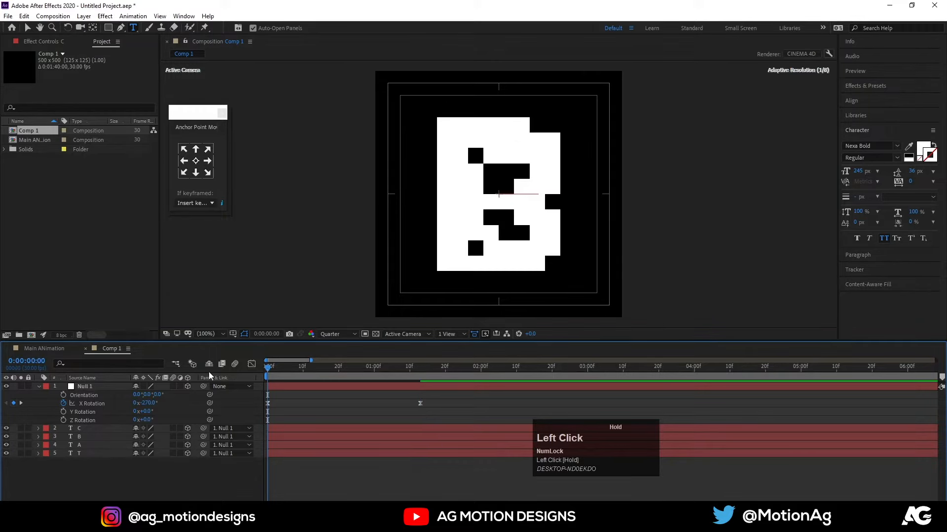
{"action": "key", "text": "space"}
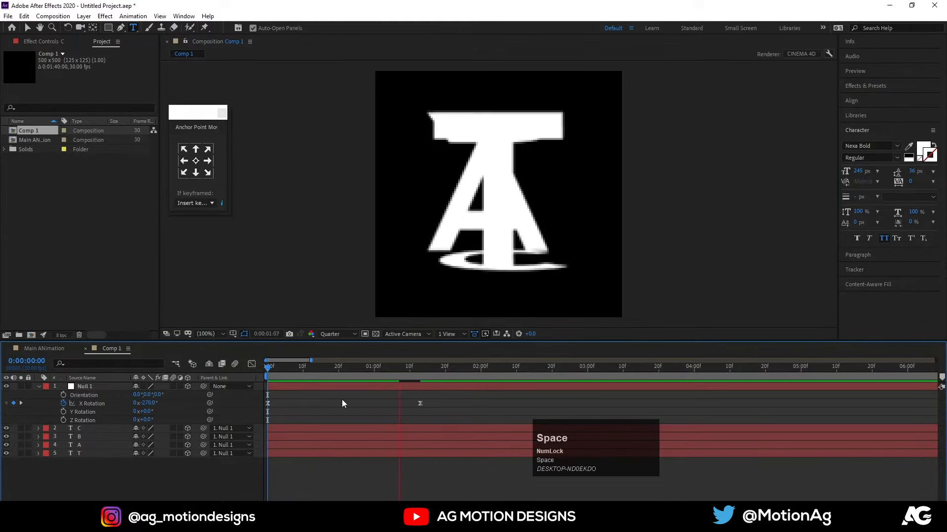
{"action": "left_click", "coordinate": [301, 371]}
{"action": "left_click_drag", "start_coordinate": [302, 374], "coordinate": [24, 431]}
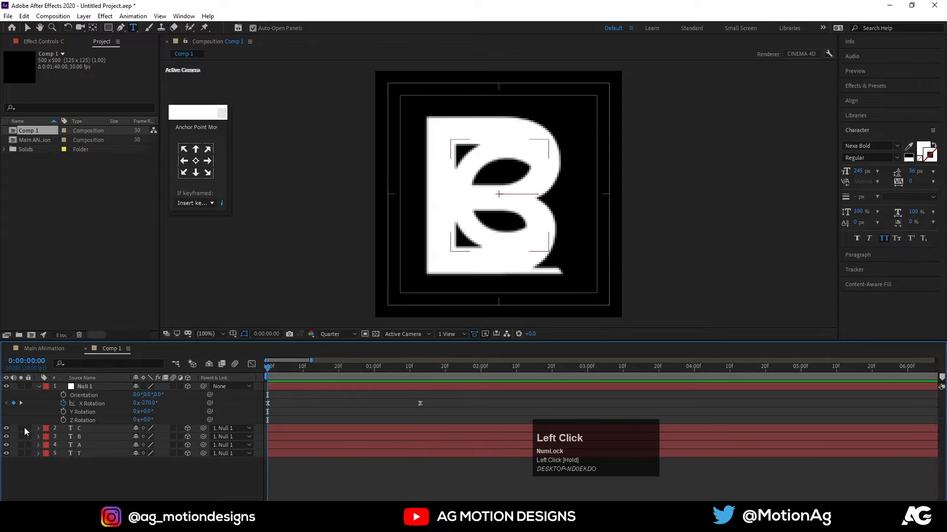
Toggle the visibility of the C, B, A and T layers to check which letters face the camera at the first frame.
{"action": "key", "text": "v"}
{"action": "left_click", "coordinate": [88, 474]}
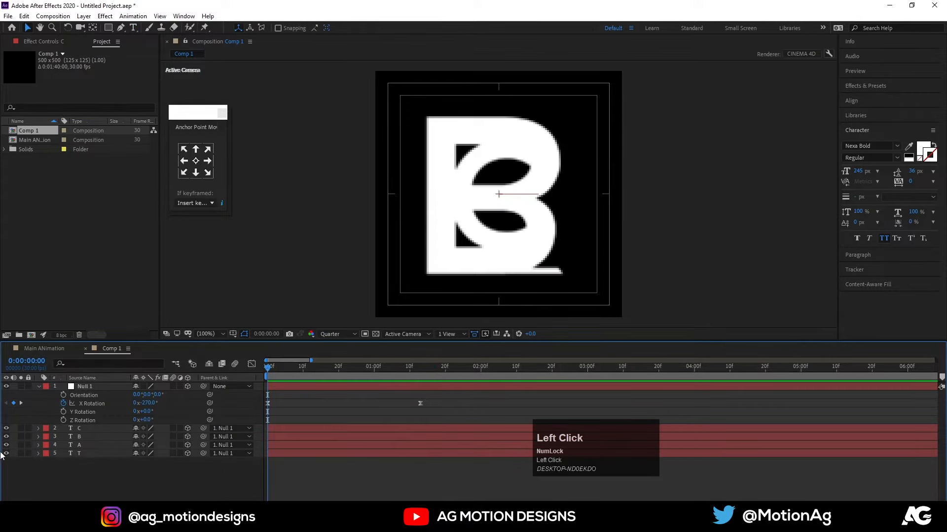
{"action": "left_click_drag", "start_coordinate": [6, 437], "coordinate": [5, 457]}
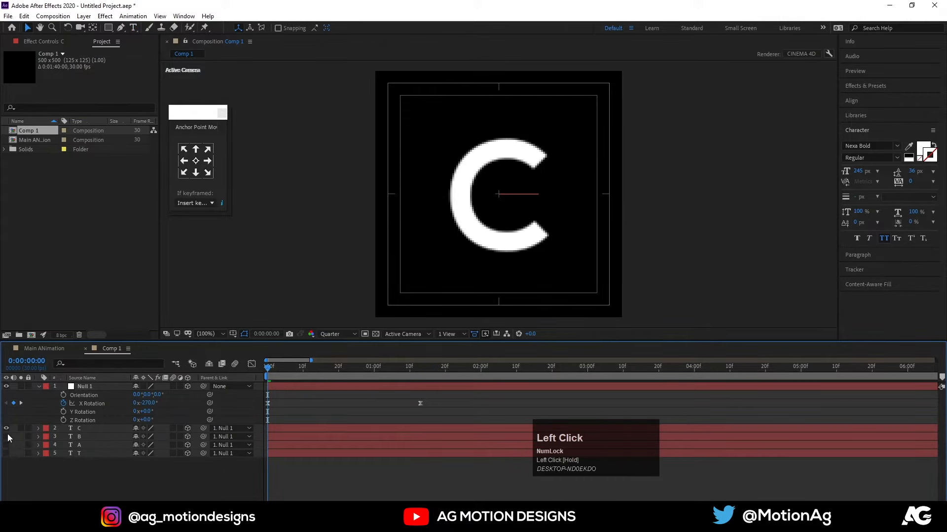
{"action": "left_click", "coordinate": [6, 428]}
{"action": "left_click", "coordinate": [6, 436]}
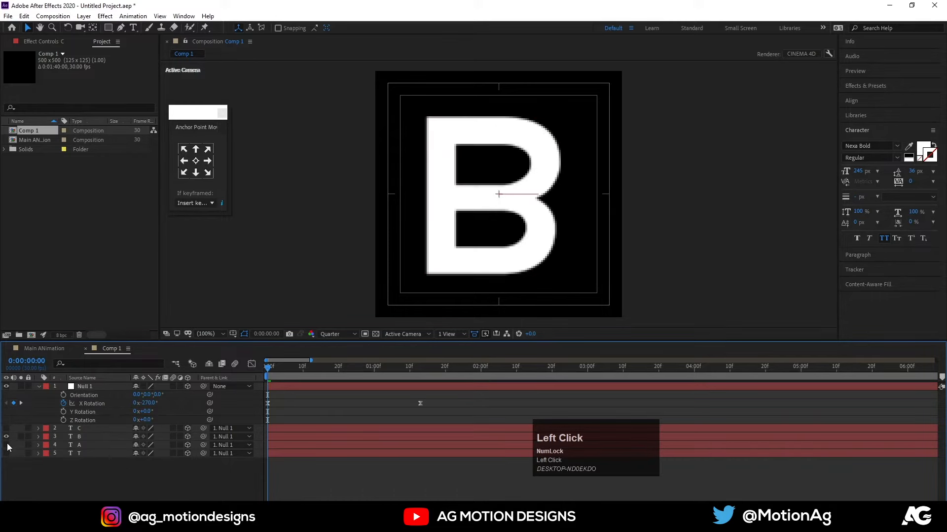
{"action": "left_click_drag", "start_coordinate": [6, 446], "coordinate": [6, 454]}
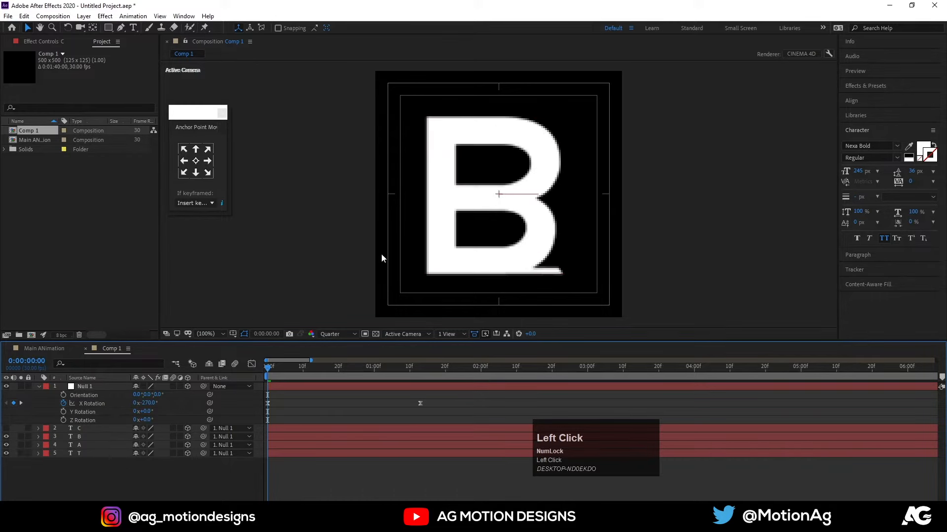
{"action": "left_click", "coordinate": [6, 429]}
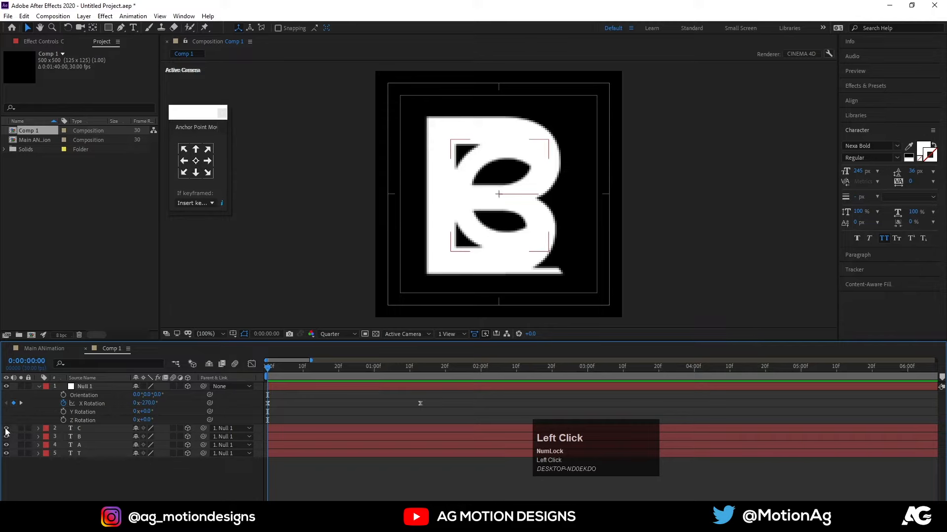
Hide the C, A and T layers so only the selected B layer is shown.
{"action": "left_click", "coordinate": [5, 428]}
{"action": "left_click", "coordinate": [56, 439]}
{"action": "left_click", "coordinate": [82, 437]}
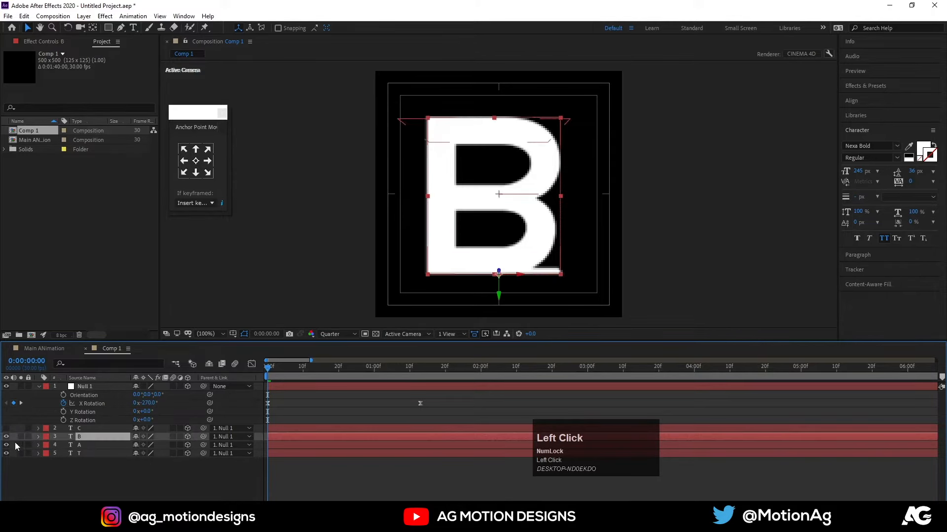
{"action": "left_click_drag", "start_coordinate": [7, 446], "coordinate": [7, 459]}
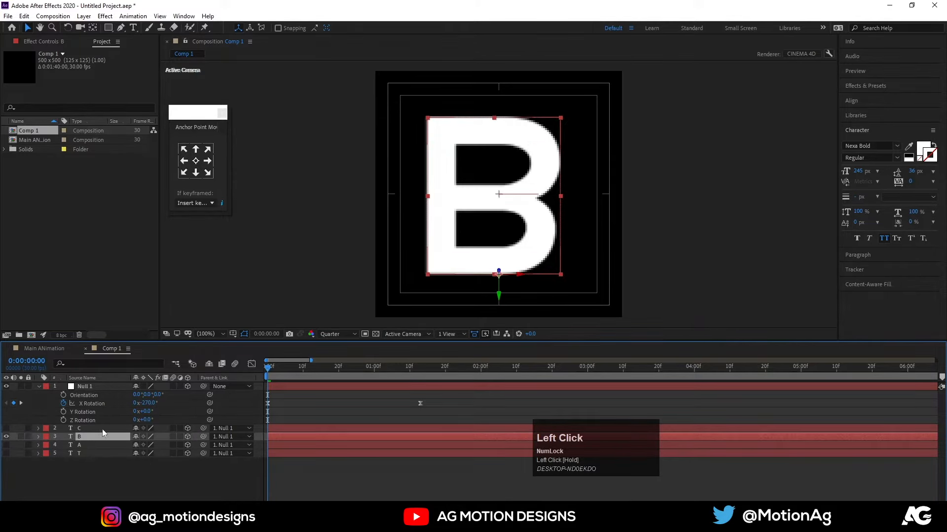
Trim the end of the B layer to 0:00:00:08 and preview the cut from the first frame.
{"action": "key", "text": "equal"}
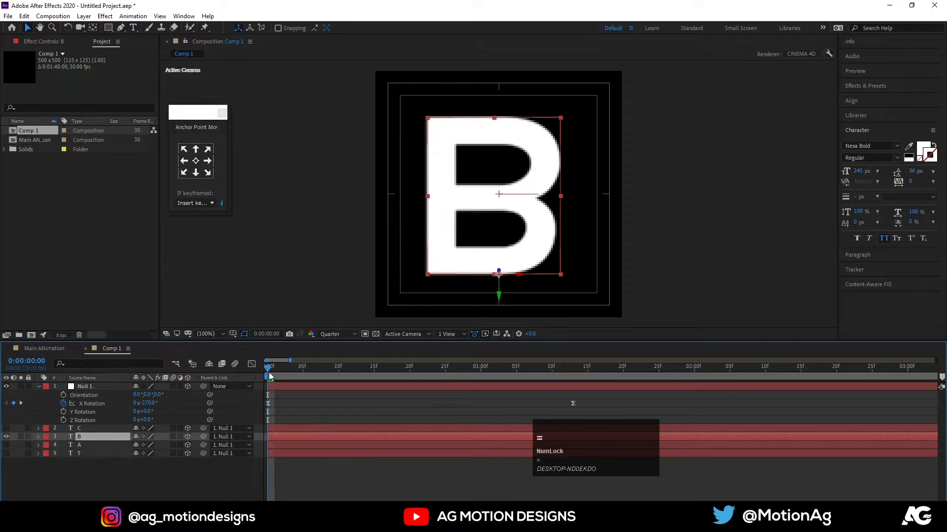
{"action": "left_click_drag", "start_coordinate": [270, 369], "coordinate": [326, 371]}
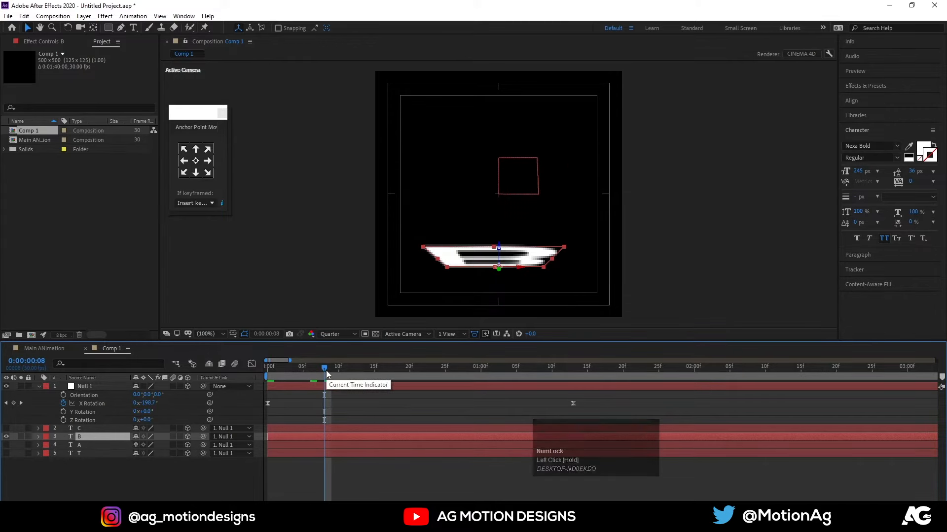
{"action": "key", "text": "Page_Down"}
{"action": "key", "text": "Page_Up"}
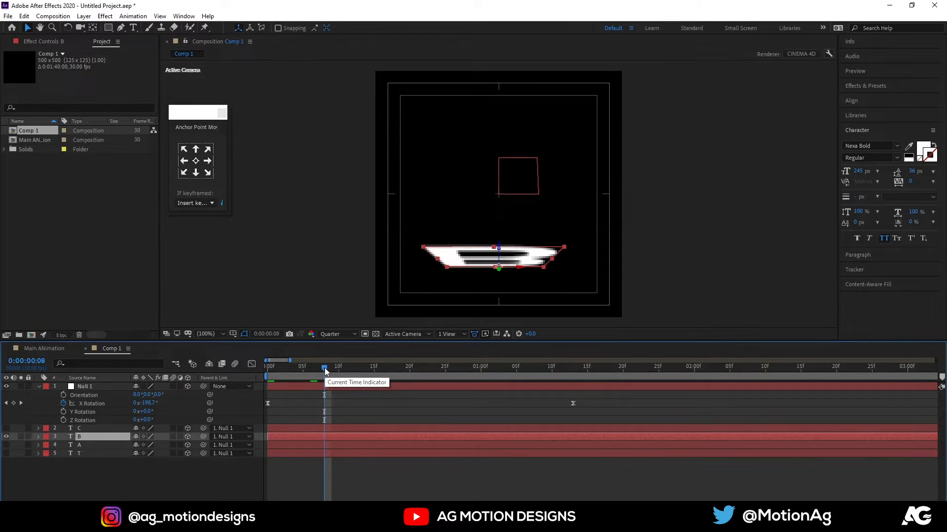
{"action": "key", "text": "alt"}
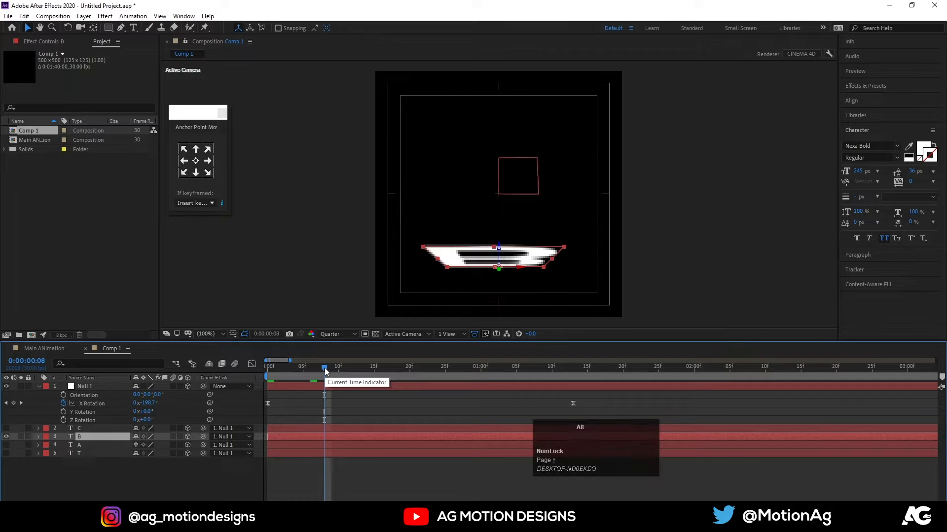
{"action": "key", "text": "alt+bracketright"}
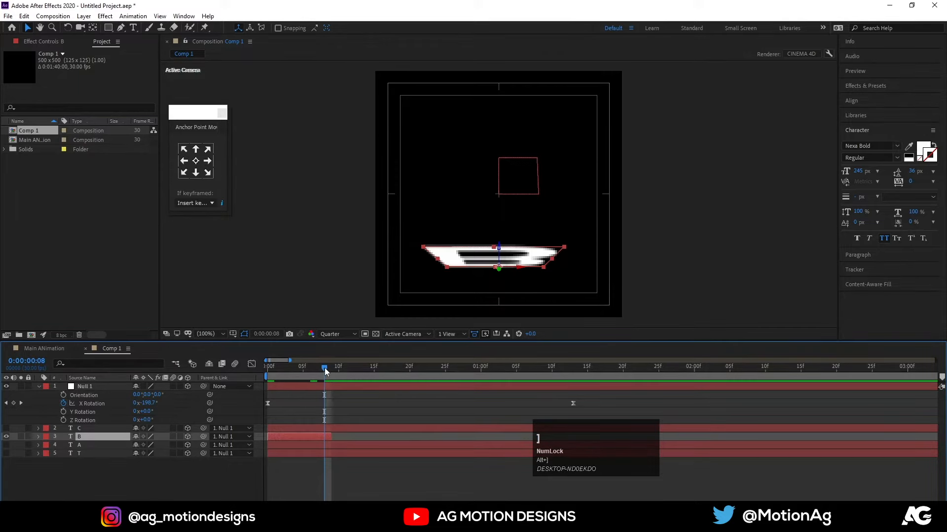
{"action": "left_click_drag", "start_coordinate": [325, 368], "coordinate": [203, 387]}
{"action": "key", "text": "space"}
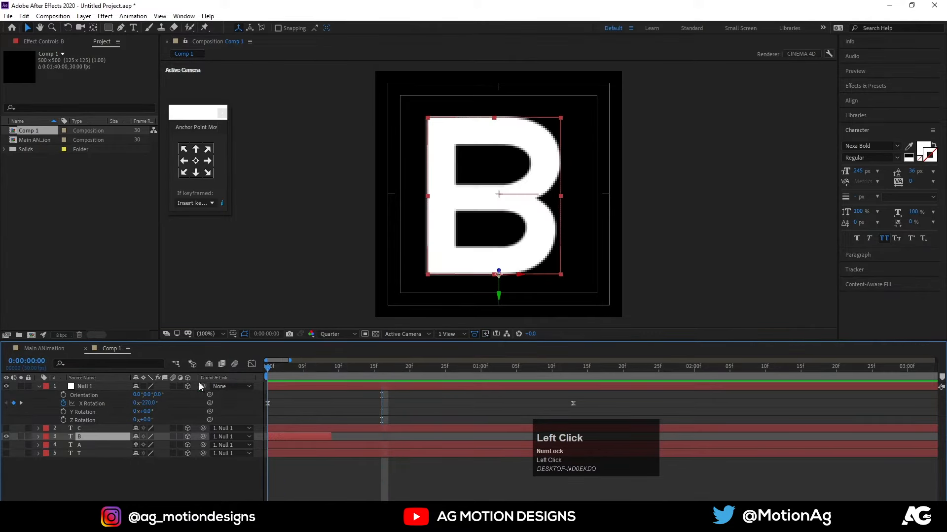
Show the A layer and trim it to run from 0:00:00:04 to 0:00:00:13.
{"action": "left_click_drag", "start_coordinate": [306, 377], "coordinate": [332, 375]}
{"action": "left_click", "coordinate": [6, 446]}
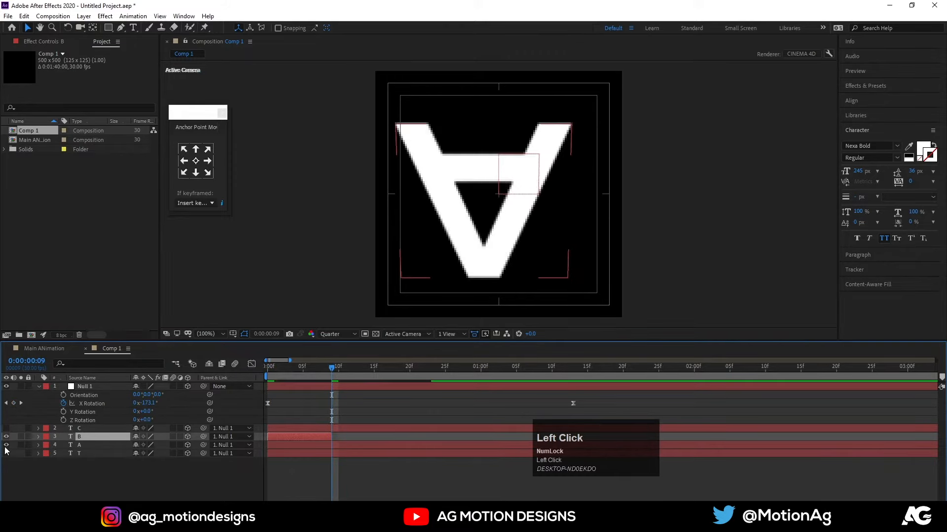
{"action": "left_click", "coordinate": [82, 446]}
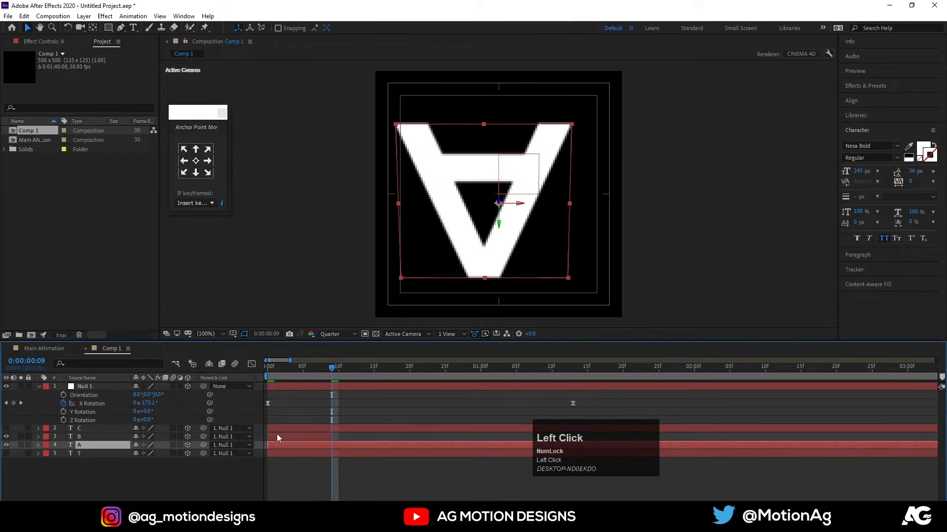
{"action": "left_click_drag", "start_coordinate": [333, 374], "coordinate": [297, 369]}
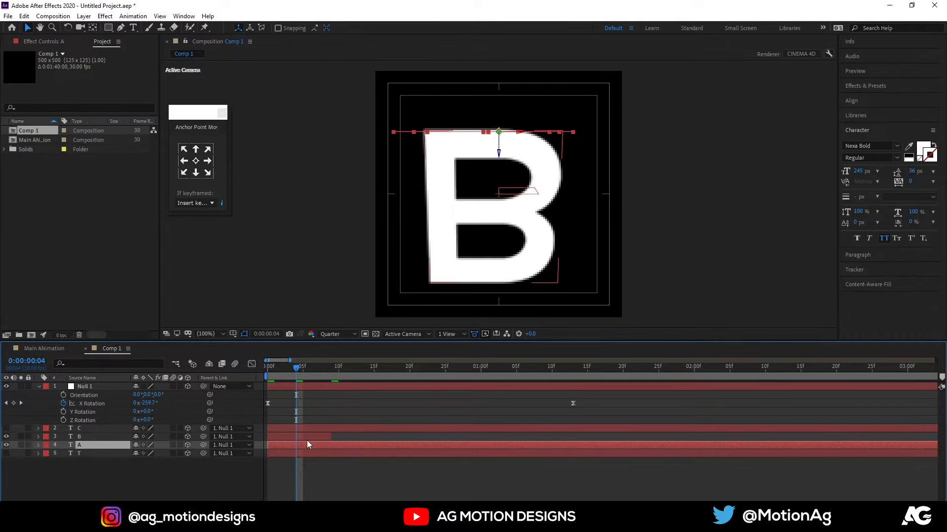
{"action": "key", "text": "alt+bracketleft"}
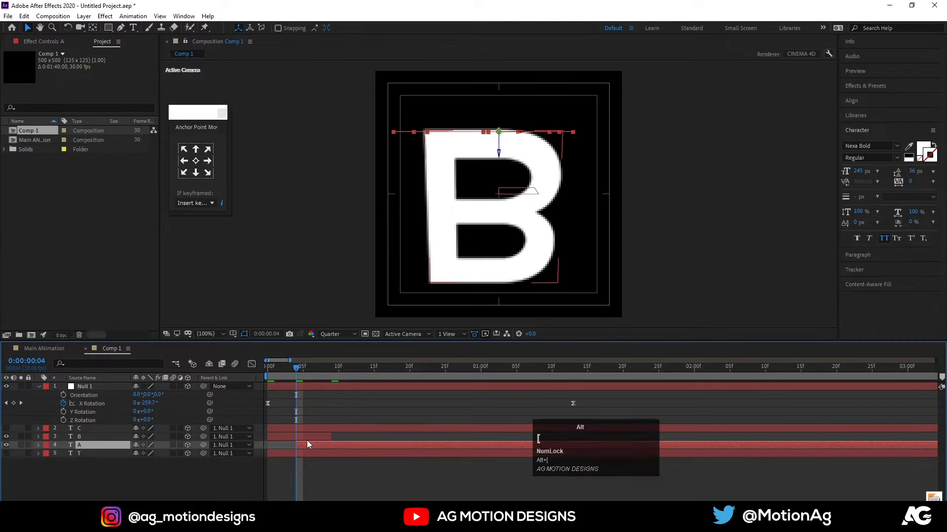
{"action": "left_click_drag", "start_coordinate": [302, 368], "coordinate": [356, 392]}
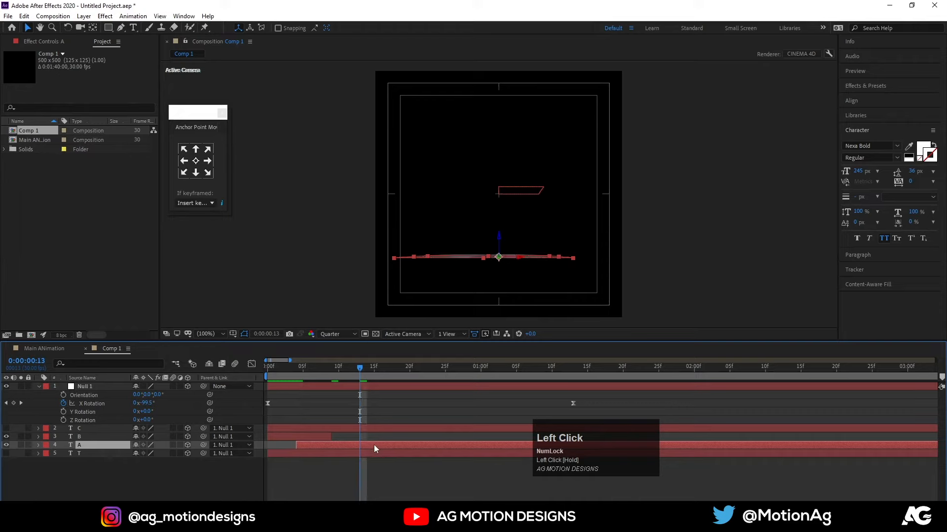
{"action": "key", "text": "alt+]"}
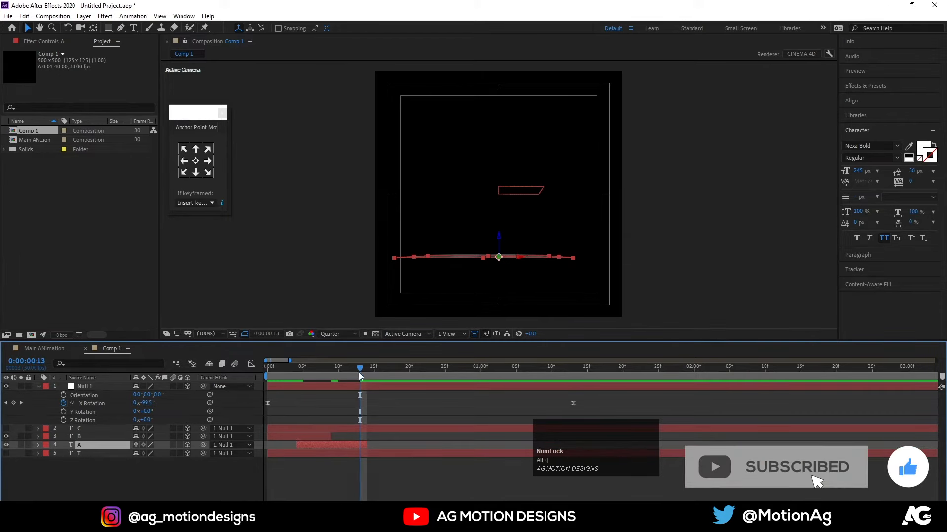
Show the C layer and trim it to run from 0:00:00:09 to 0:00:01:00.
{"action": "mouse_move", "coordinate": [359, 372]}
{"action": "left_mouse_down"}
{"action": "mouse_move", "coordinate": [383, 379]}
{"action": "mouse_move", "coordinate": [353, 379]}
{"action": "left_mouse_up"}
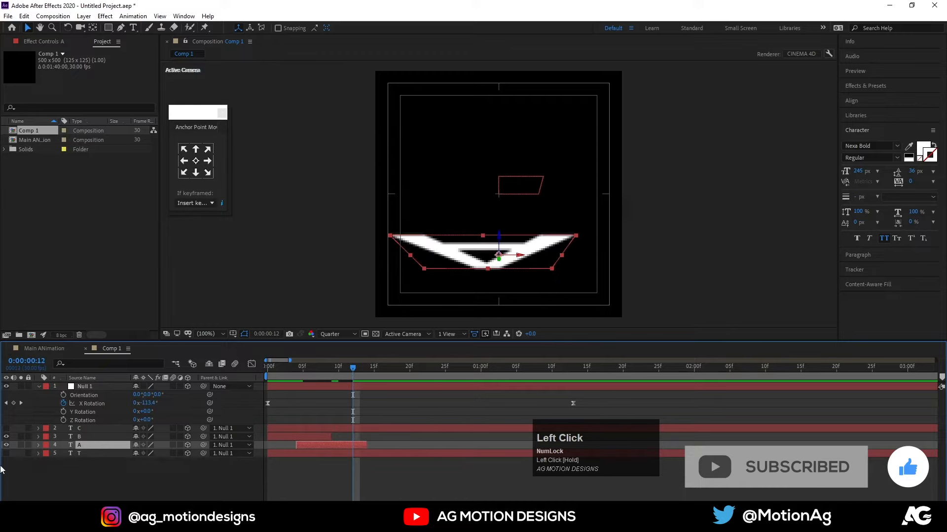
{"action": "left_click", "coordinate": [7, 428]}
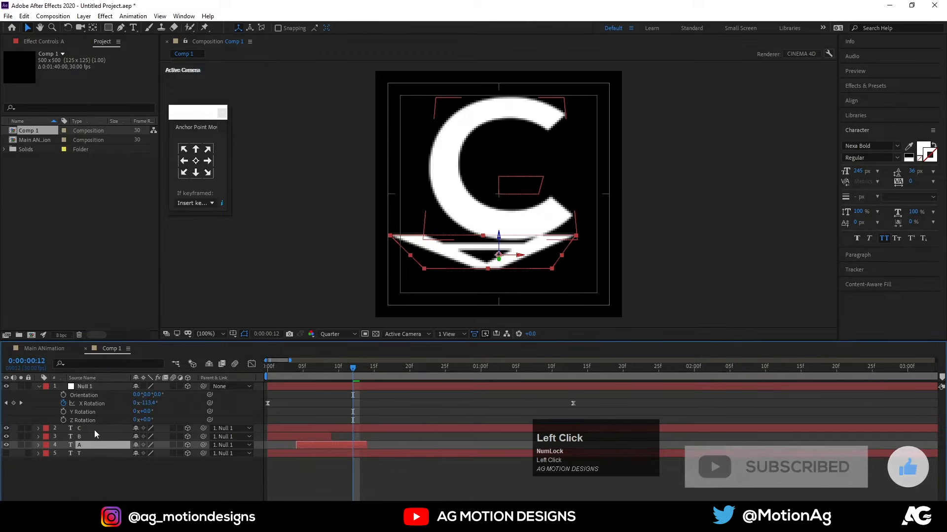
{"action": "left_click", "coordinate": [321, 428]}
{"action": "left_click_drag", "start_coordinate": [353, 368], "coordinate": [331, 370]}
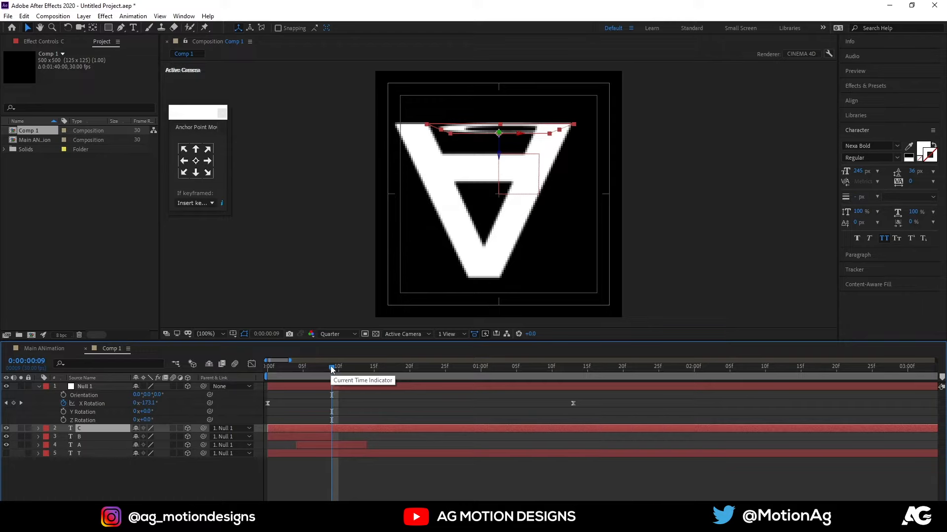
{"action": "key", "text": "alt"}
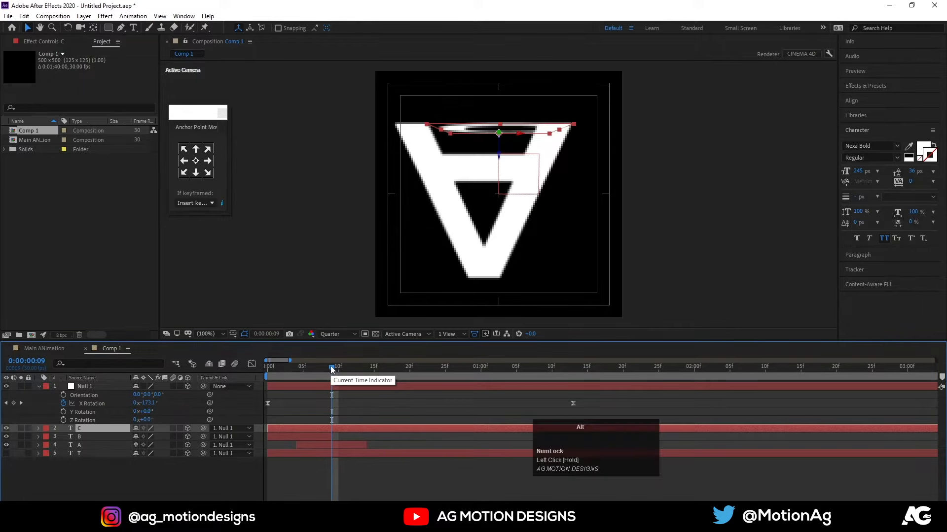
{"action": "key", "text": "alt+bracketleft"}
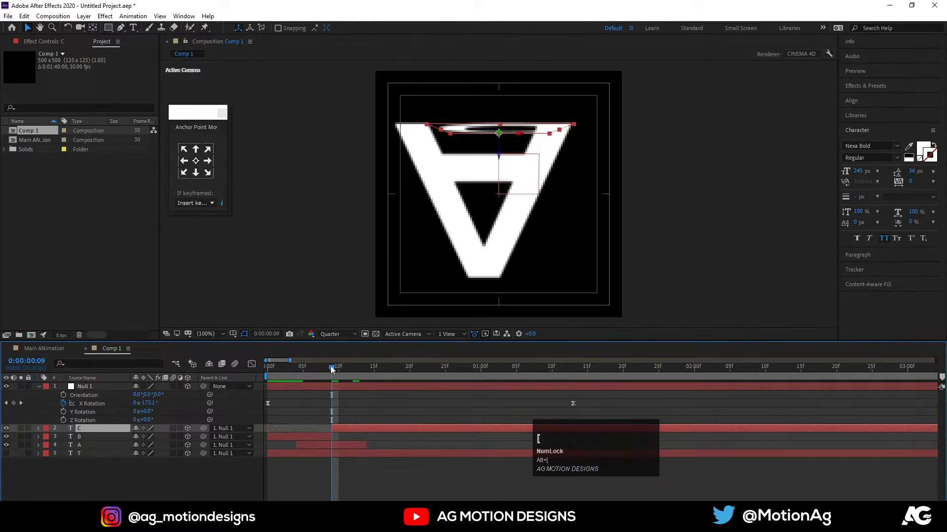
{"action": "left_click_drag", "start_coordinate": [339, 369], "coordinate": [484, 377]}
{"action": "key", "text": "alt+bracketright"}
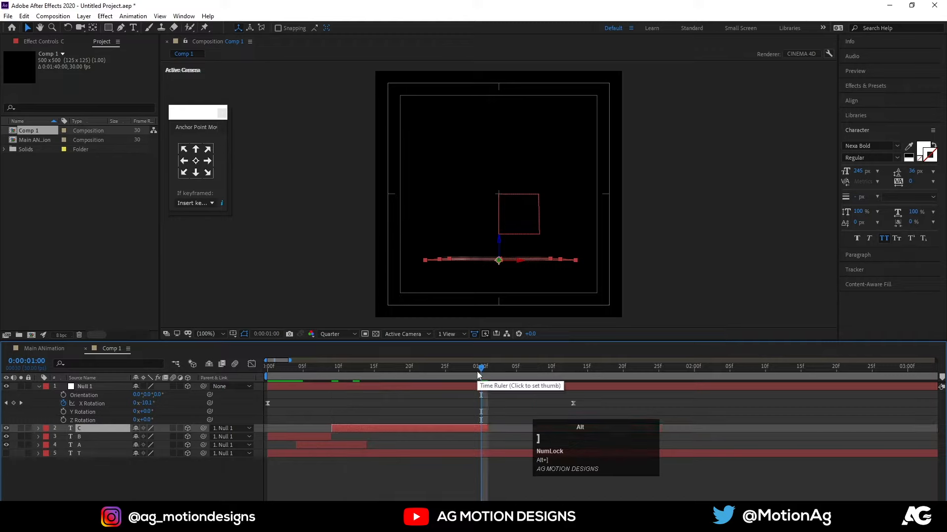
Show the T layer and trim its start to 0:00:00:15, where it is edge-on above the C.
{"action": "key", "text": "space"}
{"action": "left_click", "coordinate": [413, 369]}
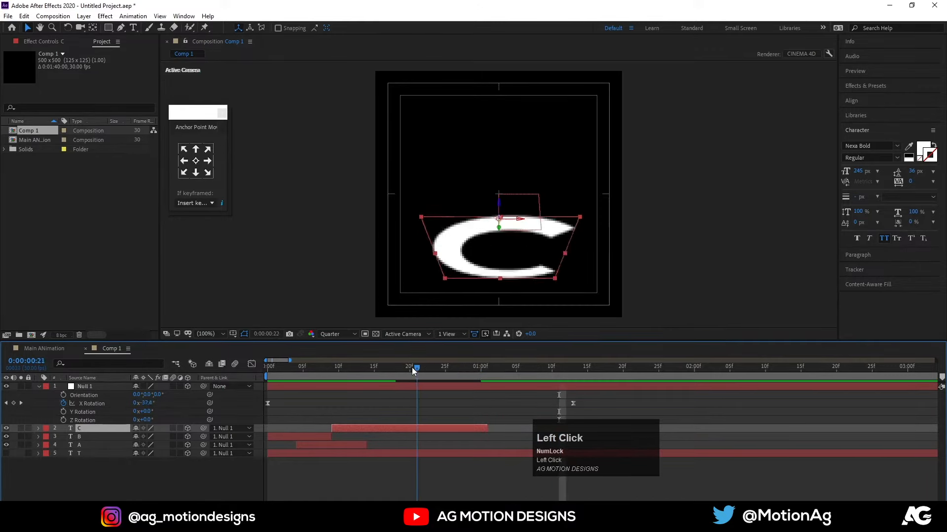
{"action": "left_click_drag", "start_coordinate": [413, 367], "coordinate": [396, 368]}
{"action": "left_click", "coordinate": [6, 453]}
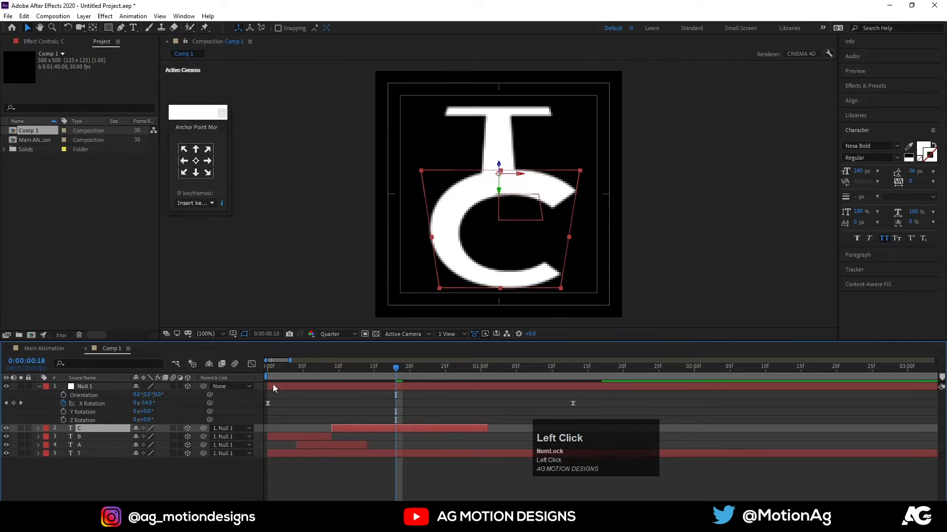
{"action": "left_click_drag", "start_coordinate": [388, 368], "coordinate": [374, 454]}
{"action": "left_click", "coordinate": [374, 454]}
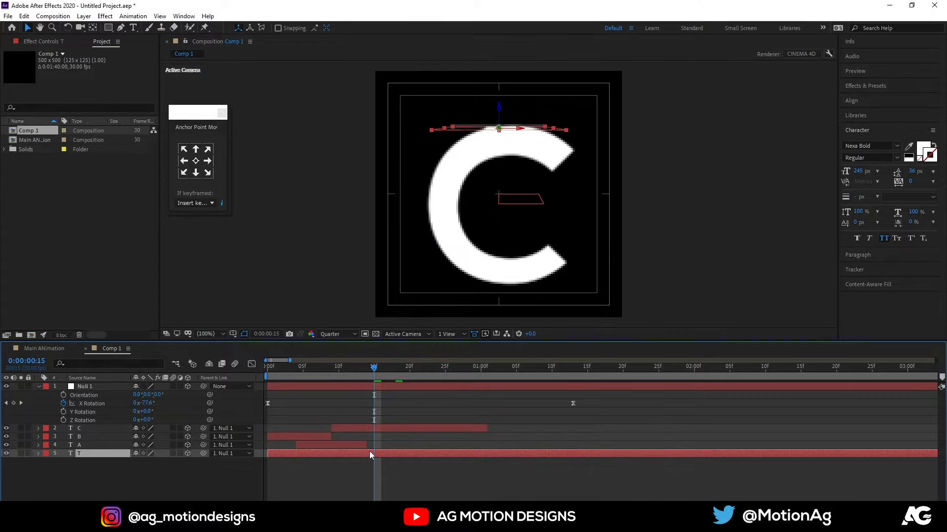
{"action": "key", "text": "super"}
{"action": "key", "text": "super"}
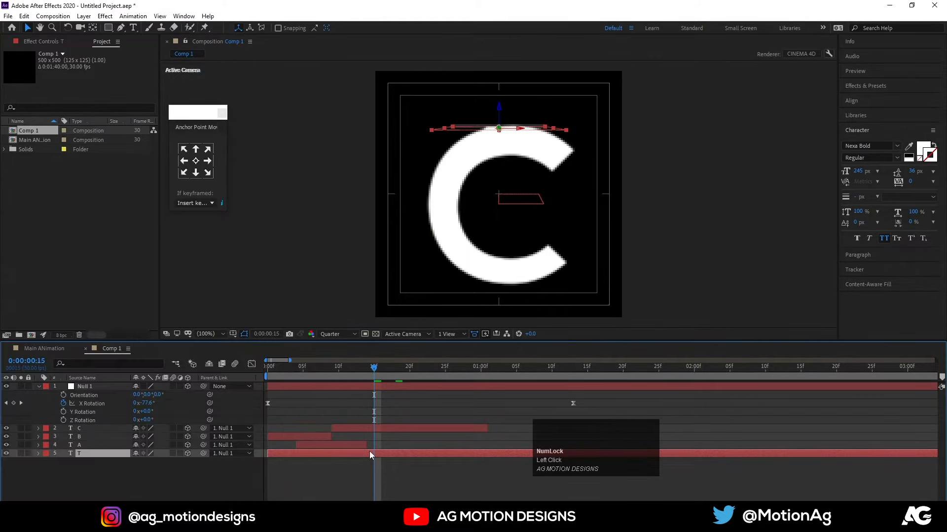
{"action": "key", "text": "alt+bracketleft"}
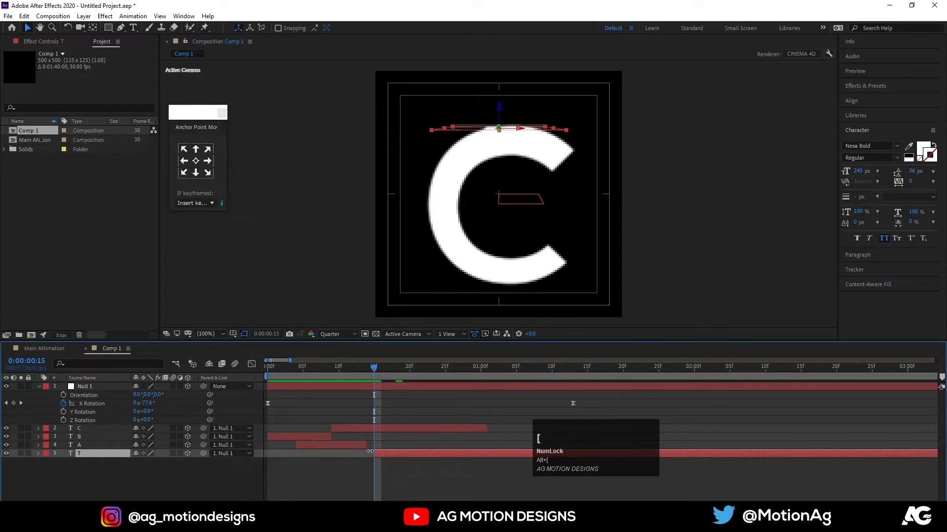
Deselect the layers and preview the full letter rotation from the first frame twice.
{"action": "left_click_drag", "start_coordinate": [380, 371], "coordinate": [213, 441]}
{"action": "left_click", "coordinate": [228, 481]}
{"action": "key", "text": "space"}
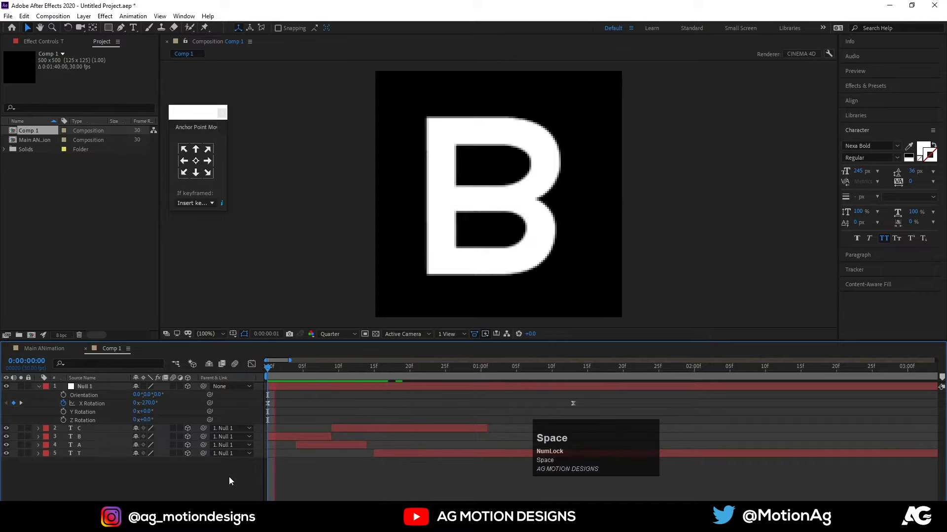
{"action": "key", "text": "space"}
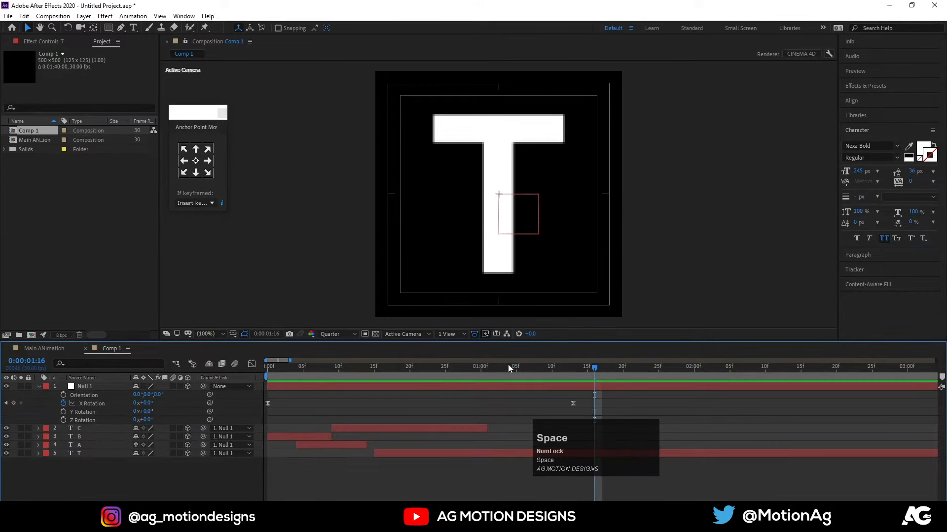
{"action": "left_click_drag", "start_coordinate": [508, 368], "coordinate": [224, 383]}
{"action": "key", "text": "space"}
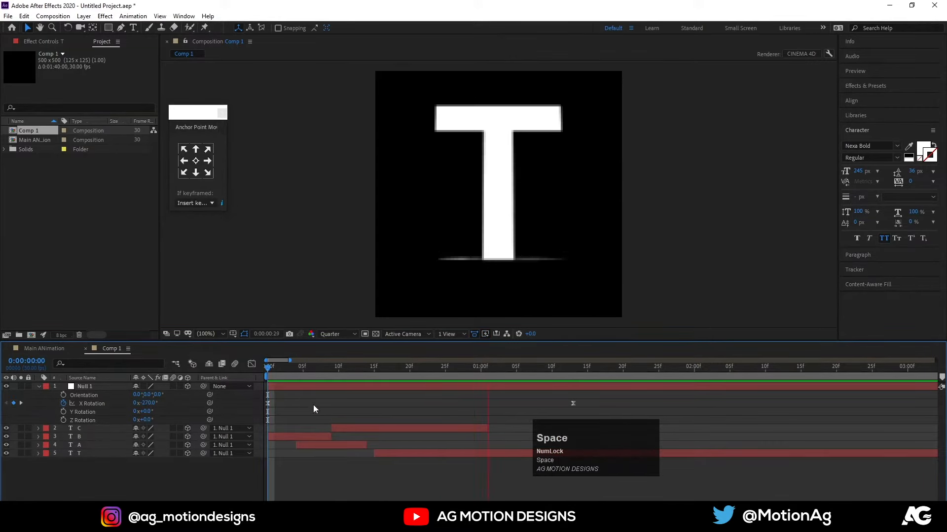
Change the fill colour of the B text layer to bright blue.
{"action": "left_click_drag", "start_coordinate": [306, 369], "coordinate": [282, 368]}
{"action": "left_click", "coordinate": [280, 436]}
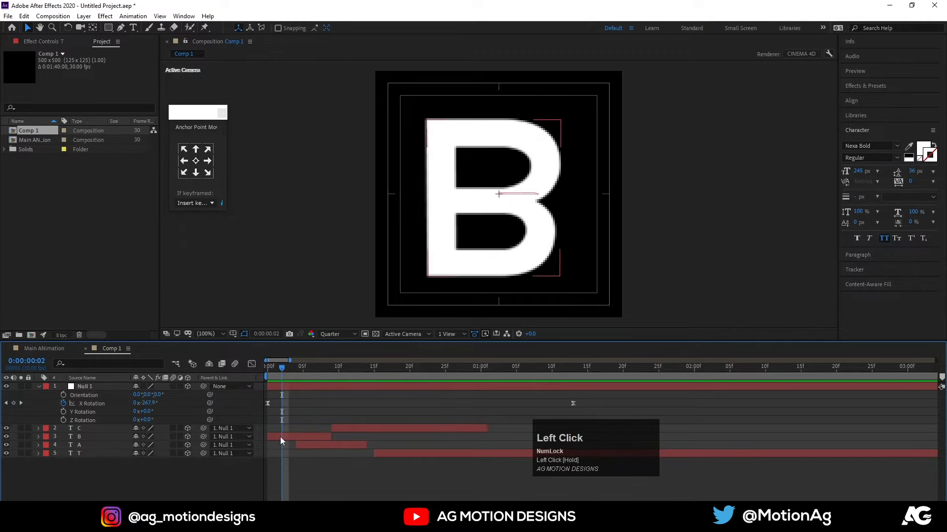
{"action": "left_click", "coordinate": [923, 147]}
{"action": "left_click", "coordinate": [256, 267]}
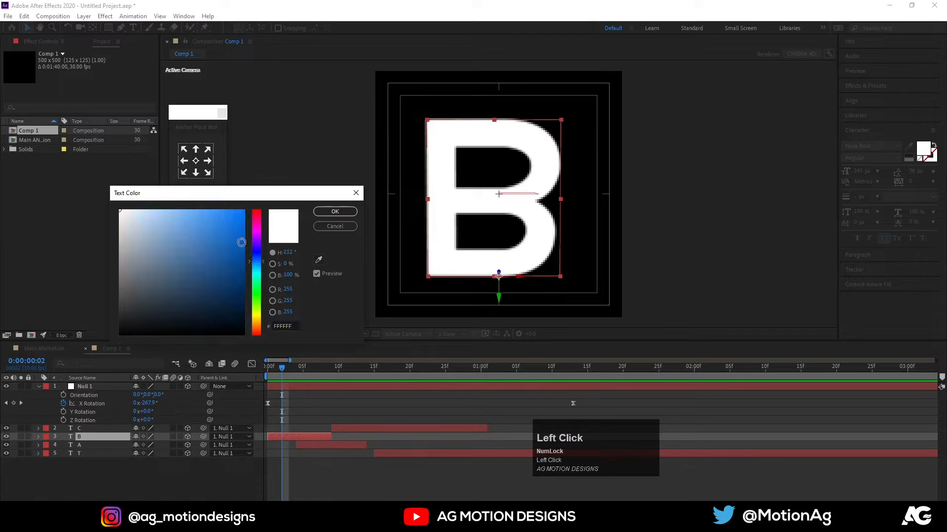
{"action": "left_click", "coordinate": [240, 221]}
{"action": "left_click", "coordinate": [335, 211]}
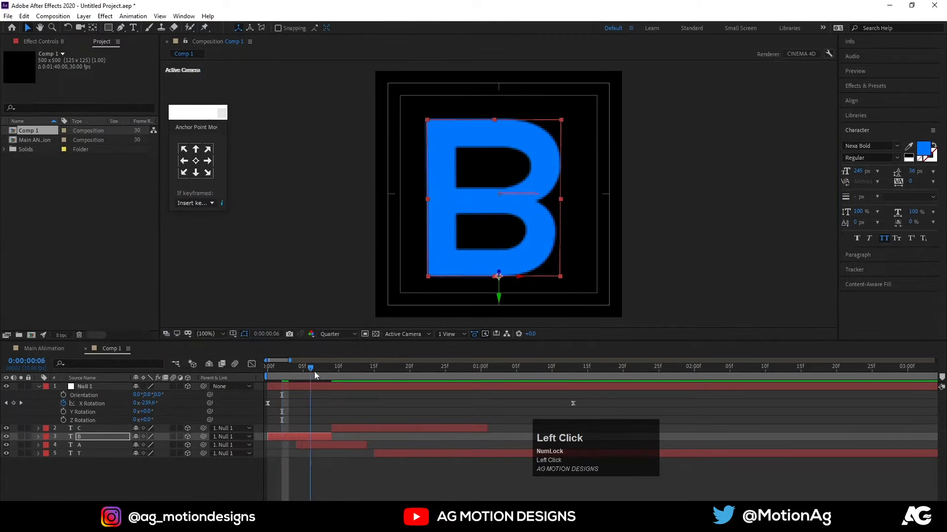
Change the fill colour of the A text layer to bright yellow, with the current time at 0:00:00:08.
{"action": "left_click", "coordinate": [324, 370]}
{"action": "left_click", "coordinate": [319, 445]}
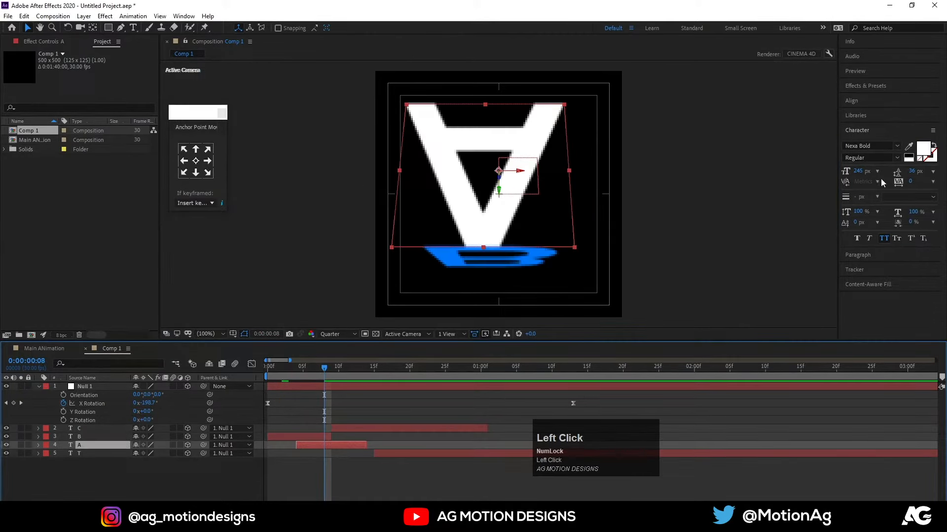
{"action": "left_click", "coordinate": [923, 147]}
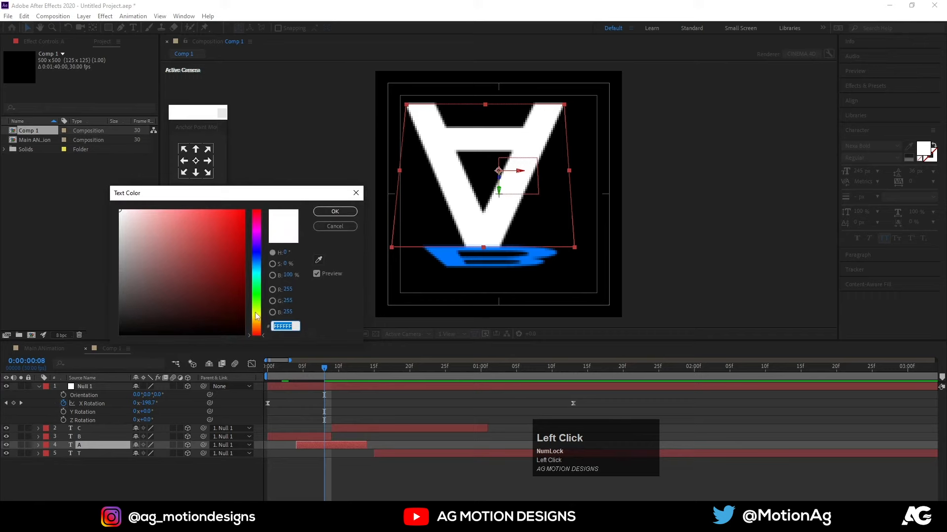
{"action": "left_click", "coordinate": [256, 313]}
{"action": "left_click", "coordinate": [237, 219]}
{"action": "left_click", "coordinate": [335, 211]}
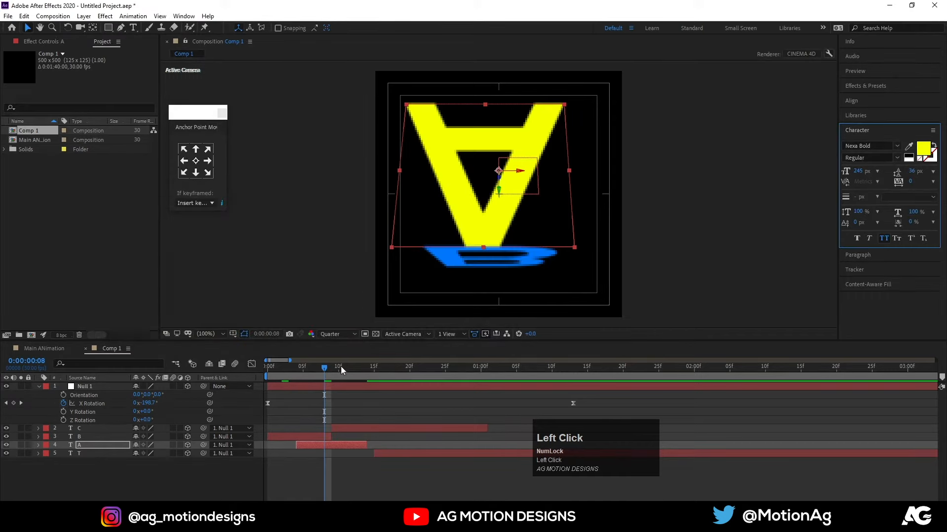
Change the fill colour of the C text layer to bright green 00FF3C, with the current time at 0:00:00:16.
{"action": "left_click_drag", "start_coordinate": [356, 368], "coordinate": [372, 427]}
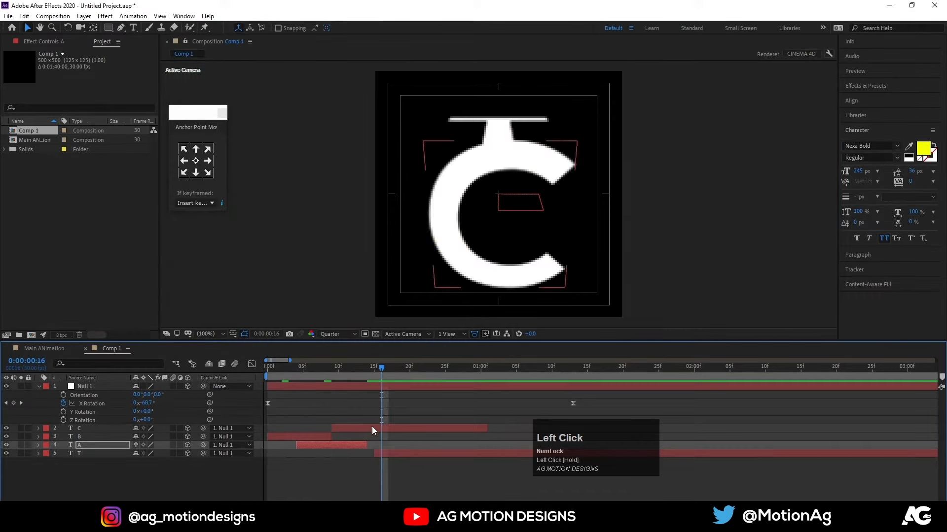
{"action": "left_click", "coordinate": [371, 427]}
{"action": "left_click", "coordinate": [928, 153]}
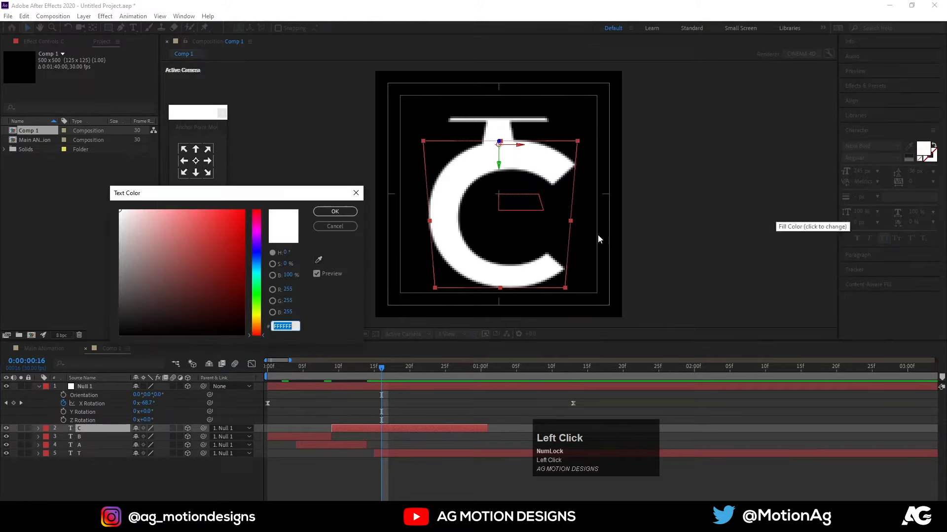
{"action": "left_click", "coordinate": [257, 289]}
{"action": "left_click", "coordinate": [244, 211]}
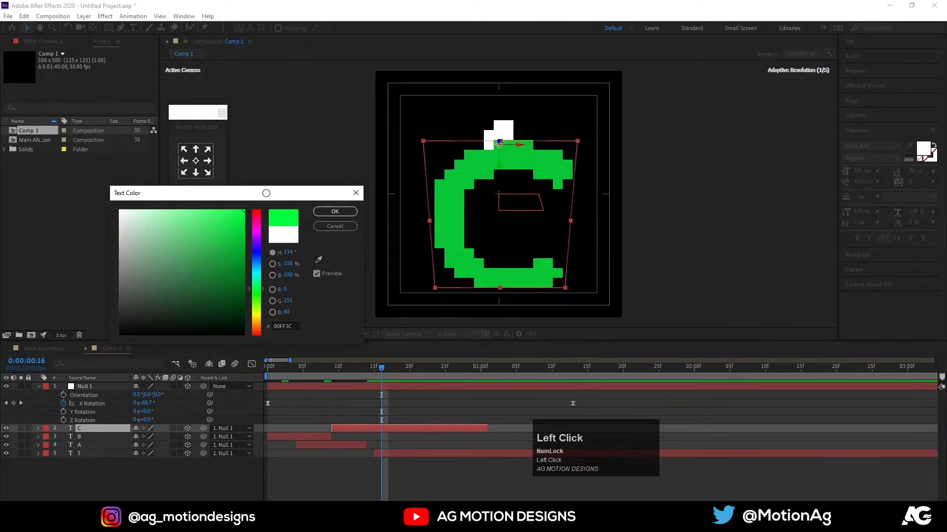
{"action": "left_click", "coordinate": [334, 212]}
{"action": "left_click", "coordinate": [377, 406]}
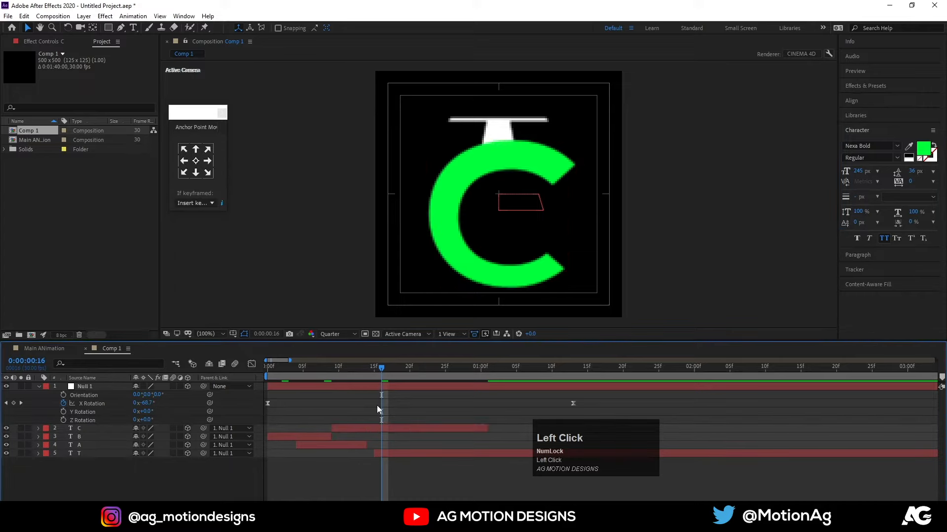
Preview the coloured letter rotation repeatedly from the first frame.
{"action": "key", "text": "space"}
{"action": "key", "text": "space"}
{"action": "left_click_drag", "start_coordinate": [550, 370], "coordinate": [110, 380]}
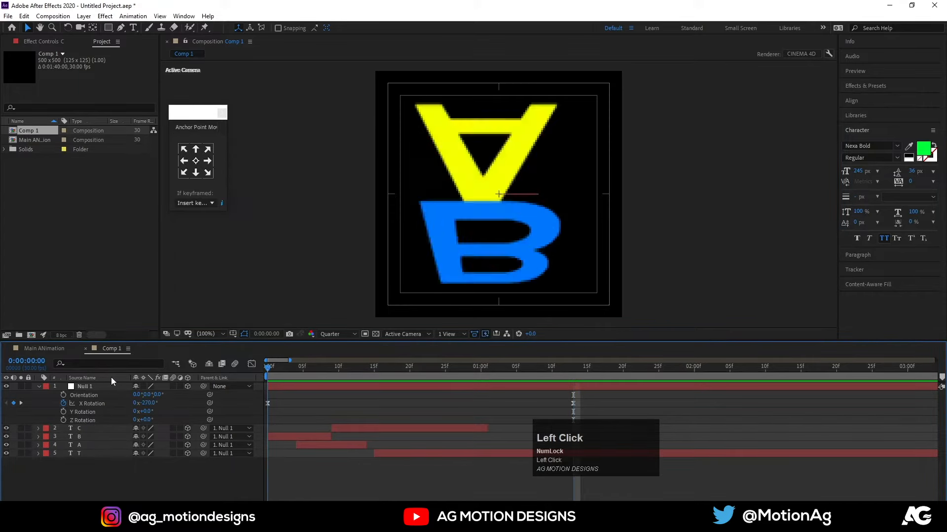
{"action": "key", "text": "space"}
{"action": "key", "text": "space"}
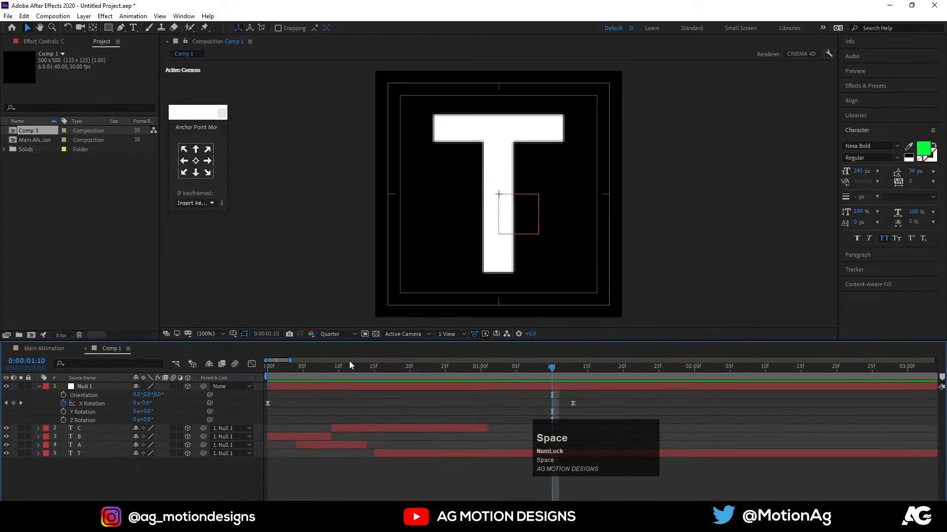
{"action": "left_click_drag", "start_coordinate": [348, 368], "coordinate": [256, 396]}
{"action": "key", "text": "space"}
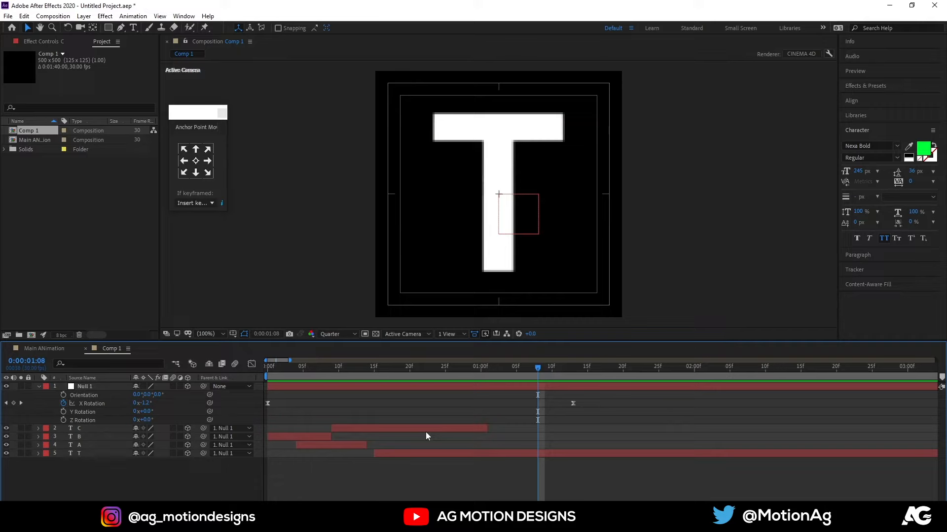
Rename the Comp 1 composition as T and preview it from the first frame.
{"action": "key", "text": "ctrl+k"}
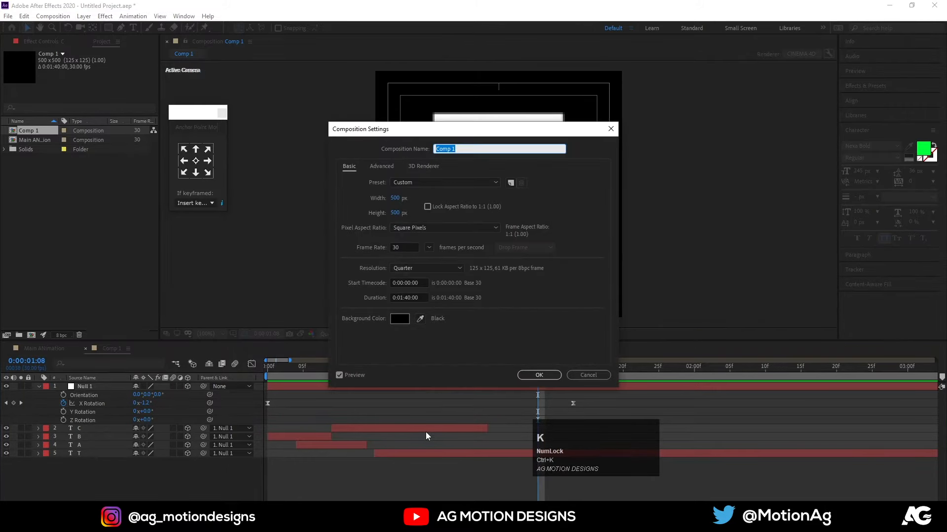
{"action": "key", "text": "shift"}
{"action": "type", "text": "T"}
{"action": "left_click", "coordinate": [538, 375]}
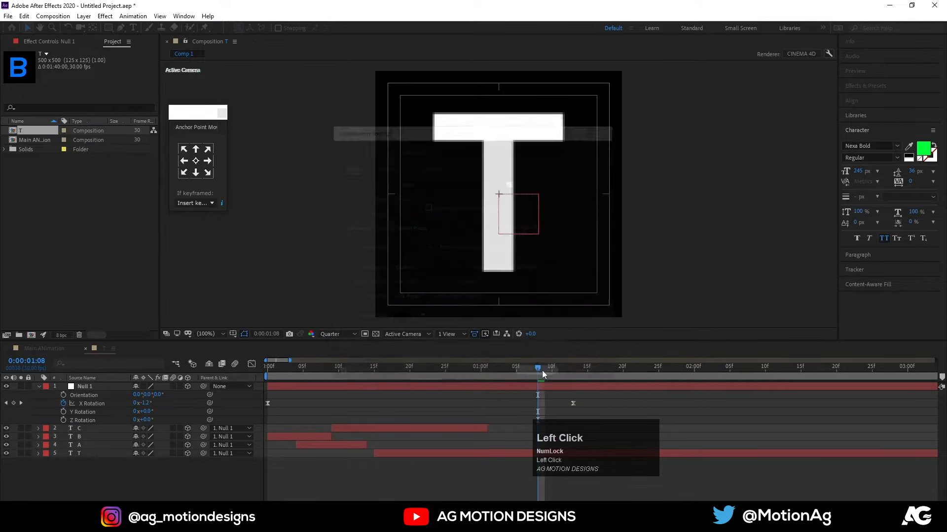
{"action": "left_click_drag", "start_coordinate": [522, 375], "coordinate": [156, 374]}
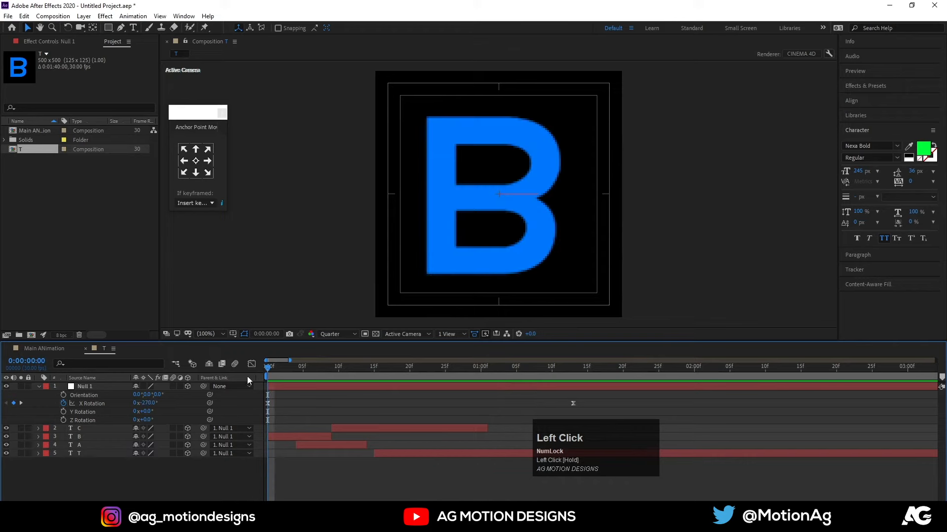
{"action": "key", "text": "space"}
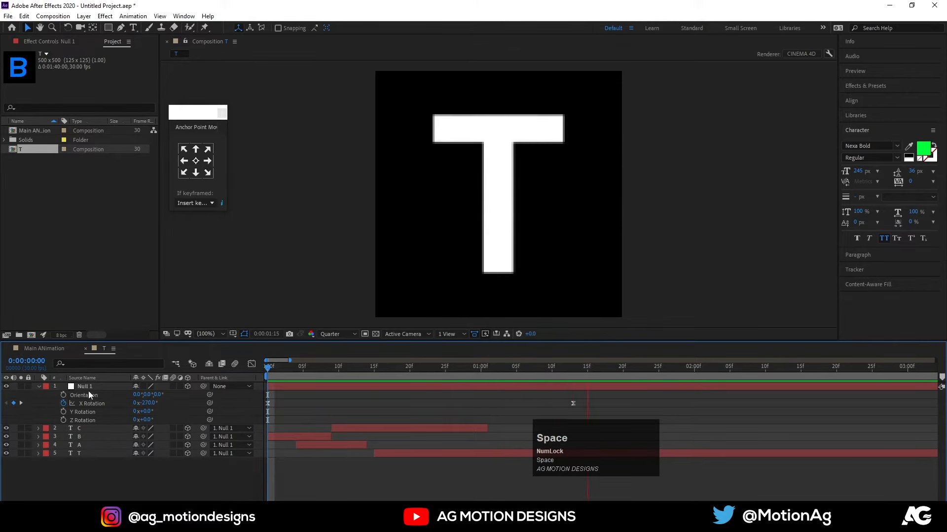
Add the T composition as a layer in the Main ANimation composition and preview it.
{"action": "left_click", "coordinate": [43, 349]}
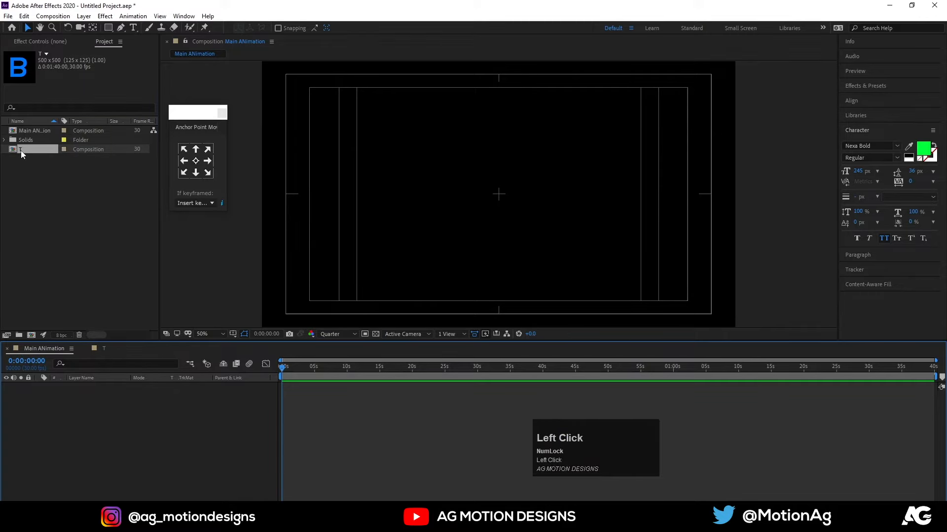
{"action": "left_click_drag", "start_coordinate": [21, 149], "coordinate": [98, 414]}
{"action": "key", "text": "space"}
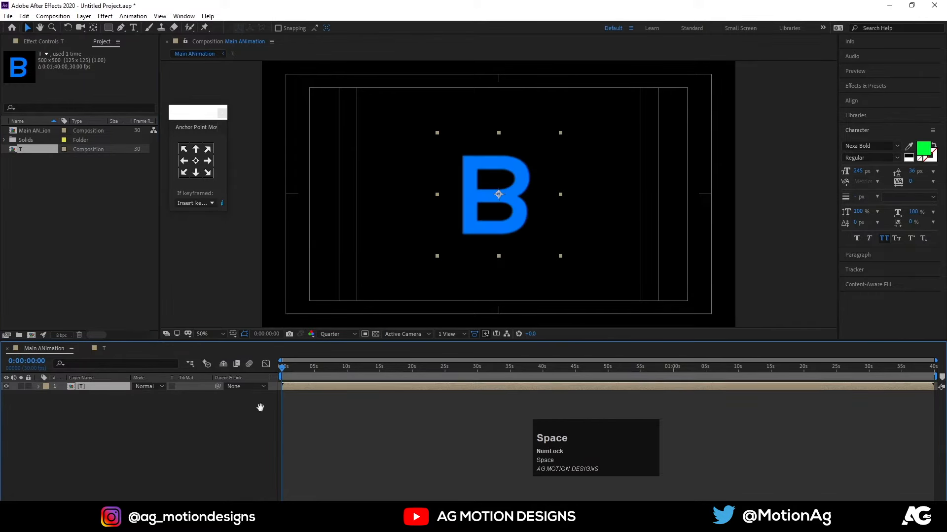
{"action": "key", "text": "space"}
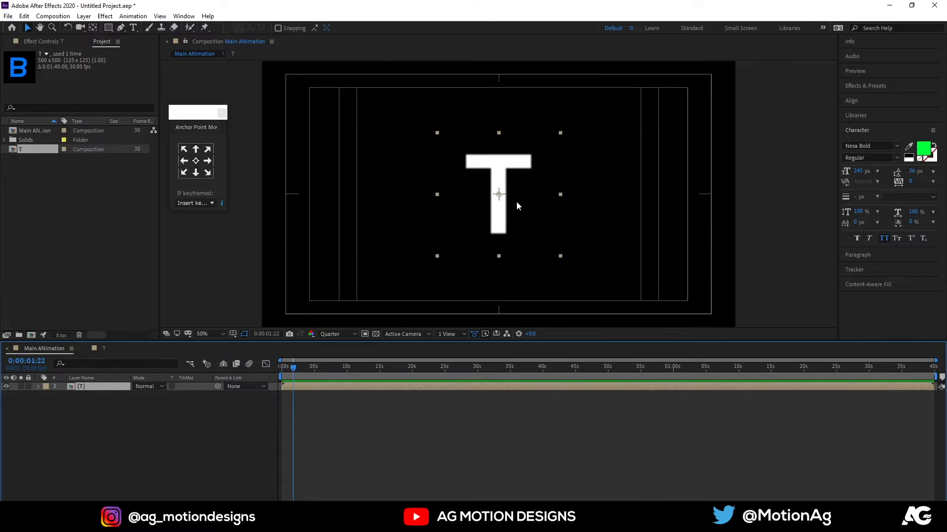
{"action": "left_click_drag", "start_coordinate": [498, 207], "coordinate": [464, 211]}
{"action": "key", "text": "ctrl+z"}
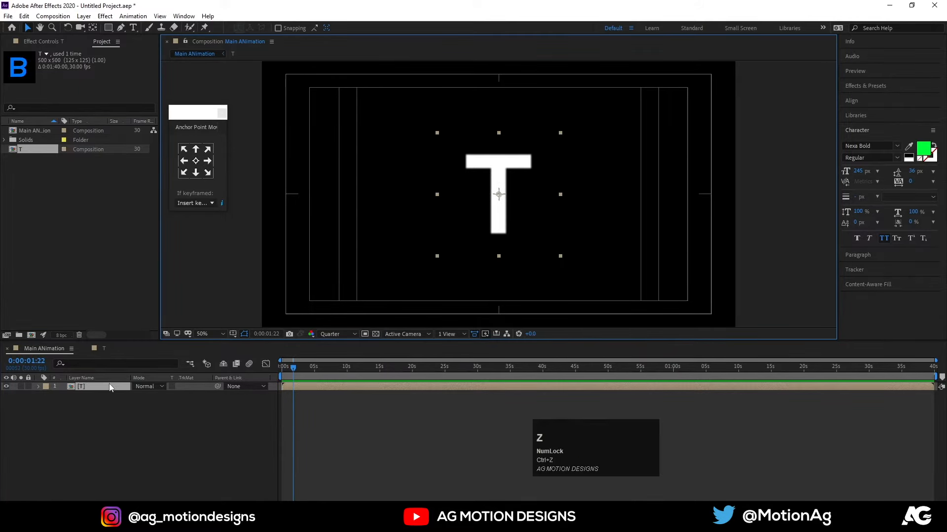
{"action": "key", "text": "s"}
{"action": "left_click", "coordinate": [39, 388]}
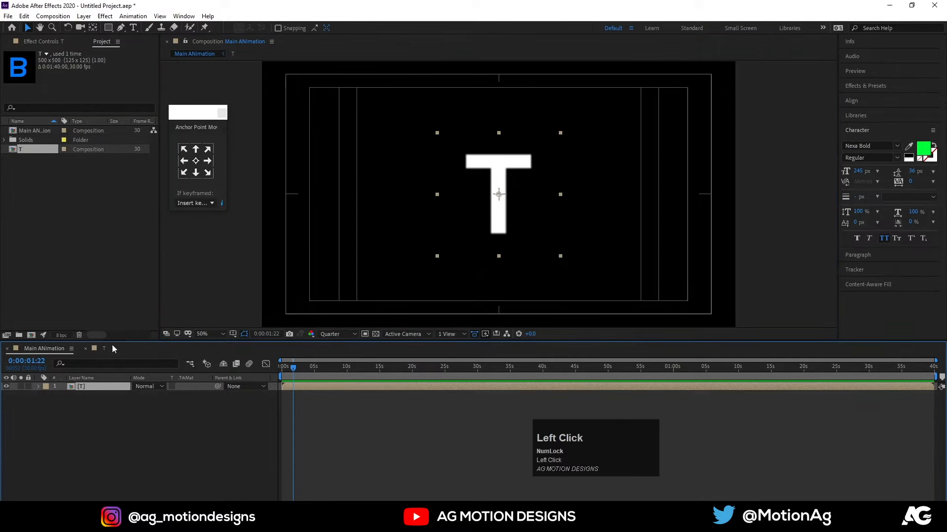
{"action": "left_click", "coordinate": [116, 415]}
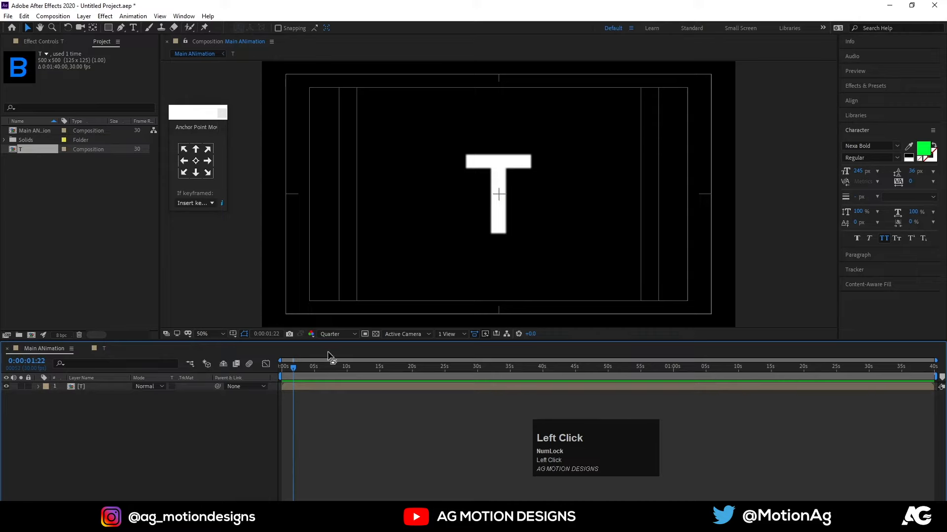
{"action": "key", "text": "space"}
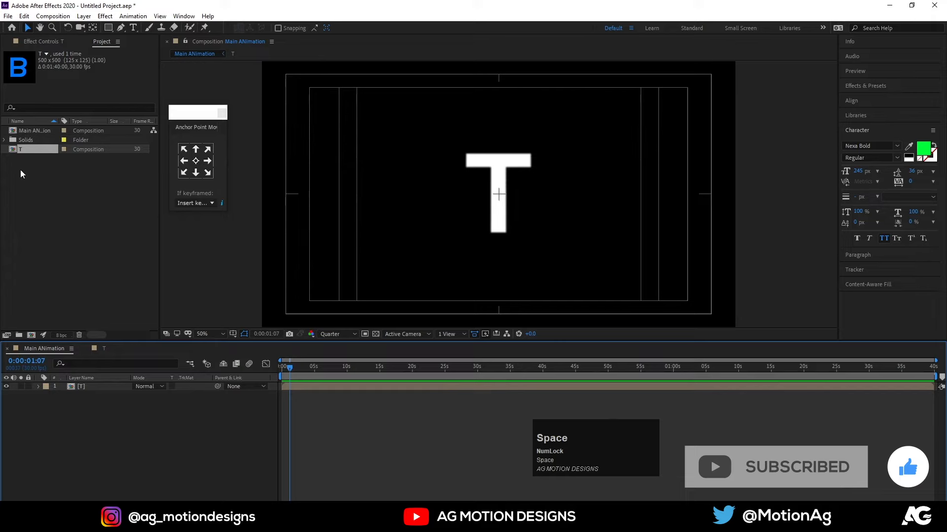
Duplicate the T composition and replace the T letter in the copy, T 2, with Y.
{"action": "left_click", "coordinate": [19, 148]}
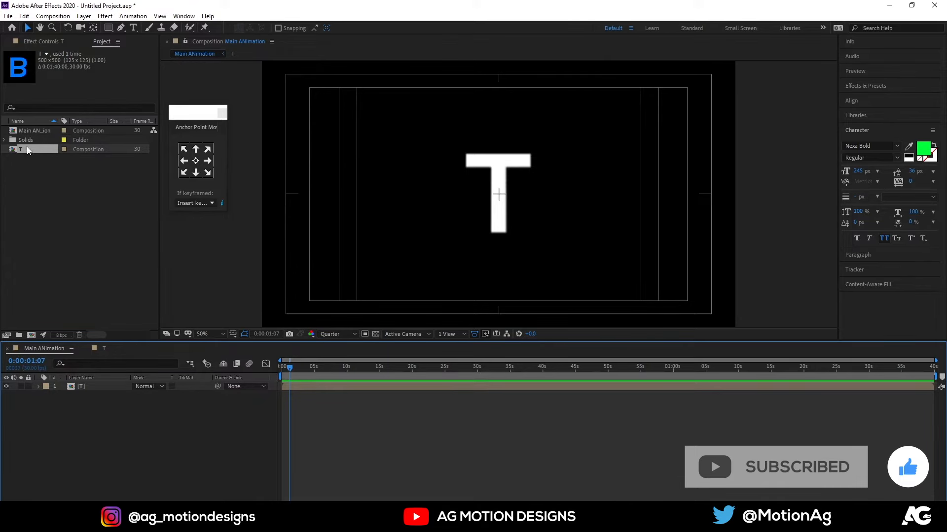
{"action": "key", "text": "ctrl+d"}
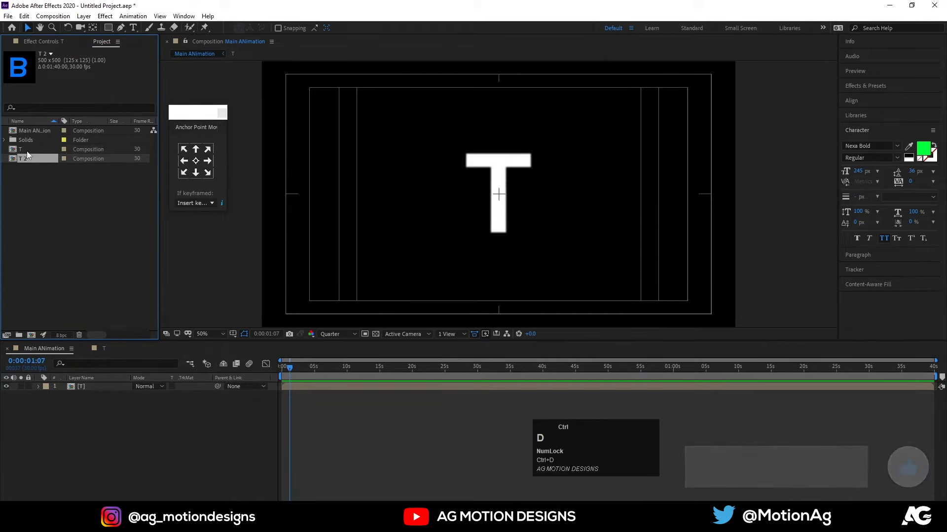
{"action": "double_click", "coordinate": [26, 160]}
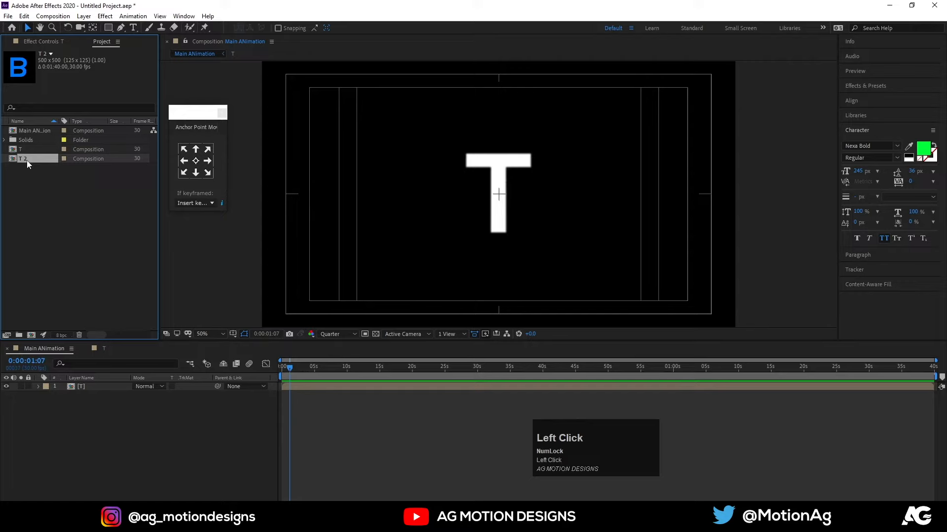
{"action": "left_click", "coordinate": [485, 145]}
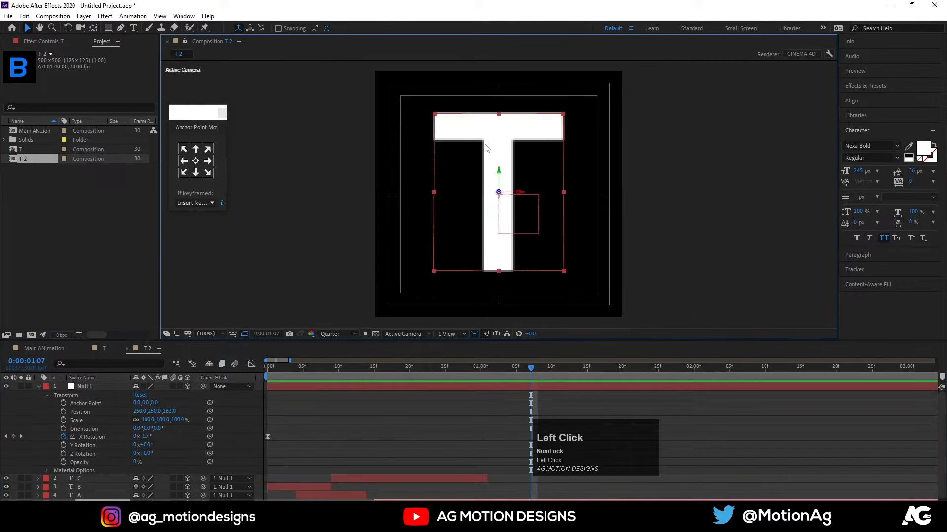
{"action": "scroll", "coordinate": [397, 487], "scroll_direction": "down", "scroll_amount": 1}
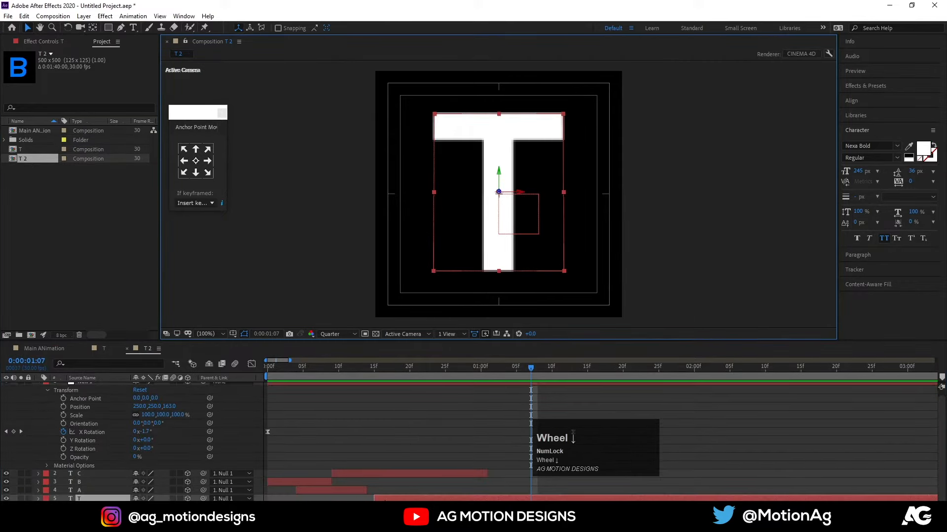
{"action": "key", "text": "ctrl"}
{"action": "key", "text": "ctrl+t"}
{"action": "key", "text": "ctrl+a"}
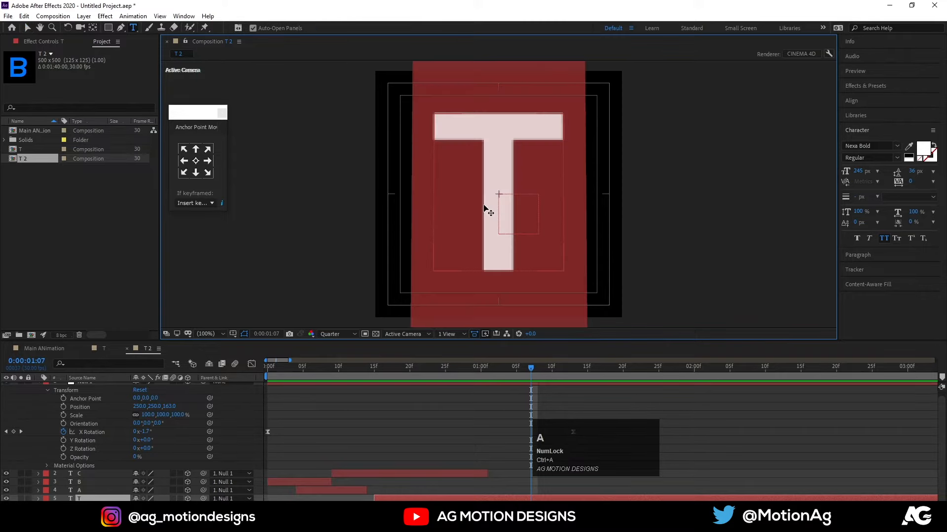
{"action": "type", "text": "Y"}
{"action": "left_click", "coordinate": [344, 417]}
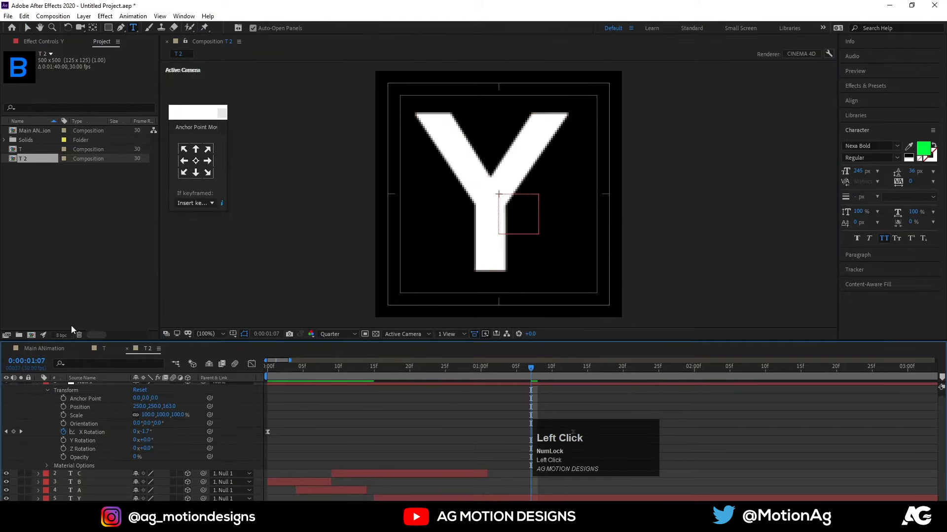
Duplicate the T 2 composition and replace the Y letter in the copy, T 3, with P.
{"action": "left_click", "coordinate": [17, 158]}
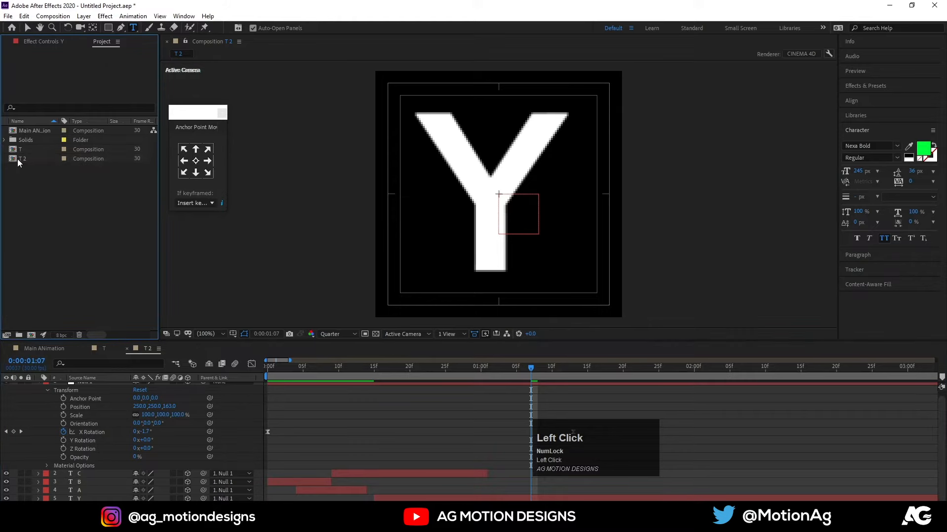
{"action": "left_click", "coordinate": [33, 159]}
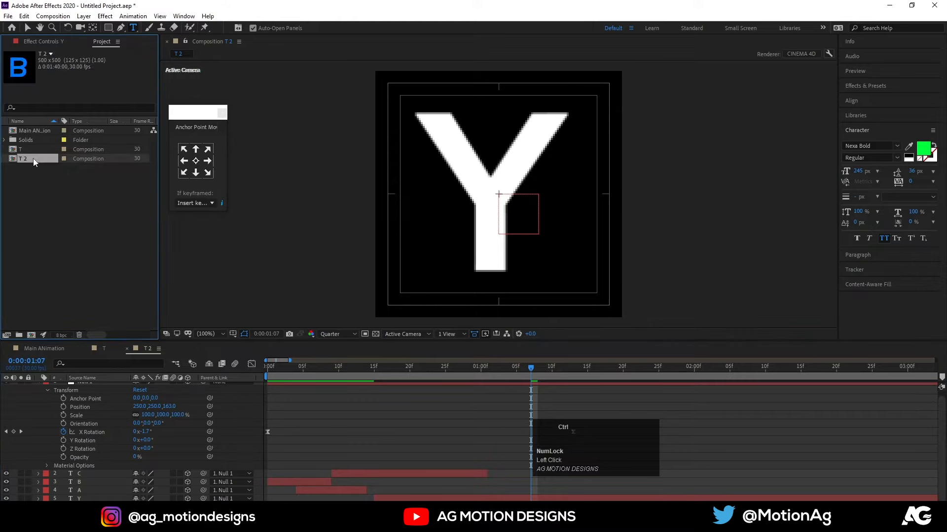
{"action": "key", "text": "ctrl+d"}
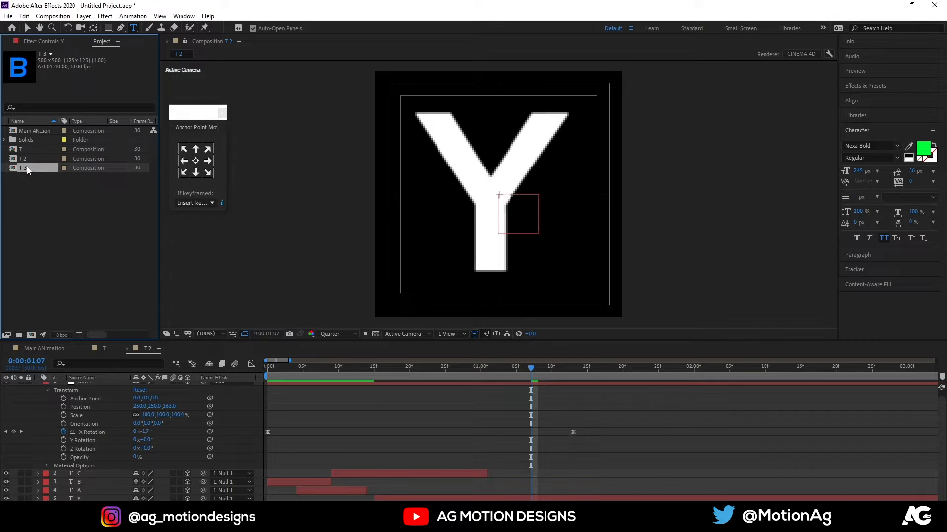
{"action": "double_click", "coordinate": [26, 167]}
{"action": "key", "text": "ctrl+a"}
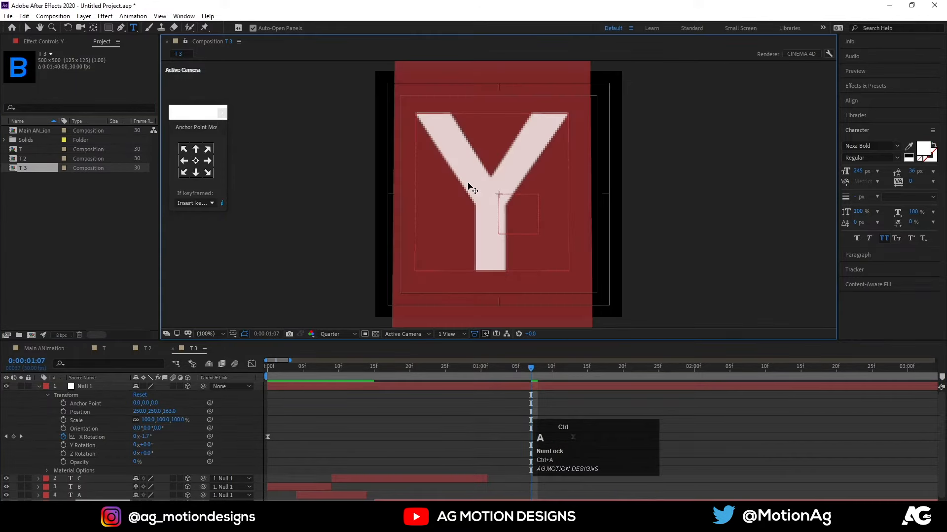
{"action": "type", "text": "P"}
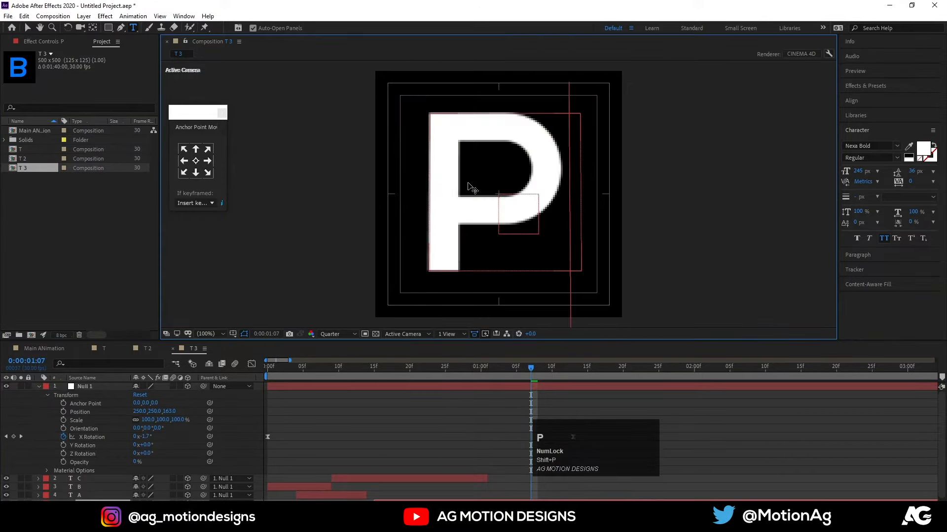
{"action": "left_click", "coordinate": [445, 416]}
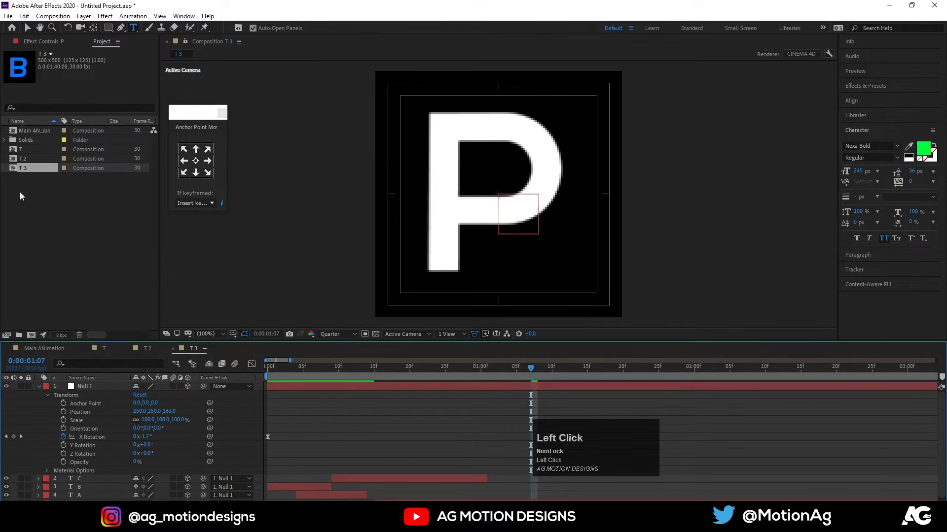
Duplicate the T 3 composition and replace the P letter in the copy, T 4, with O.
{"action": "left_click", "coordinate": [31, 171]}
{"action": "key", "text": "ctrl+d"}
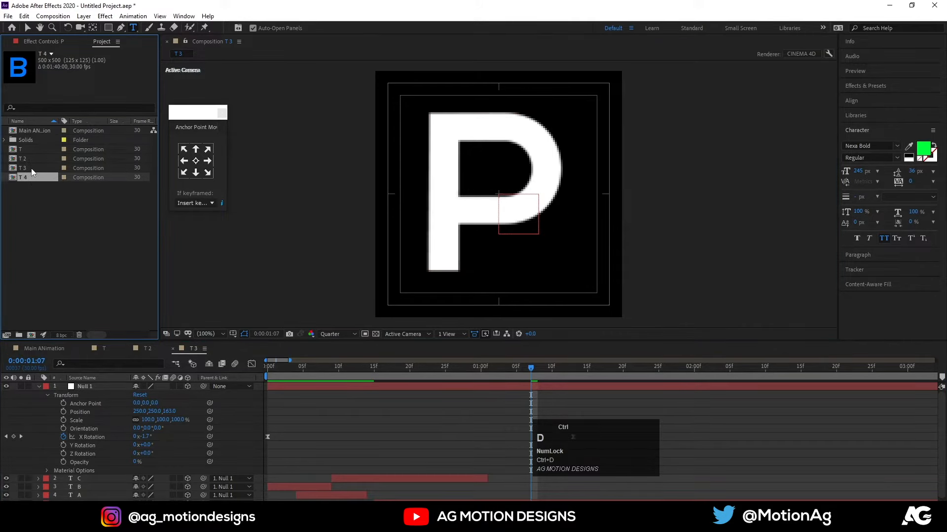
{"action": "double_click", "coordinate": [29, 177]}
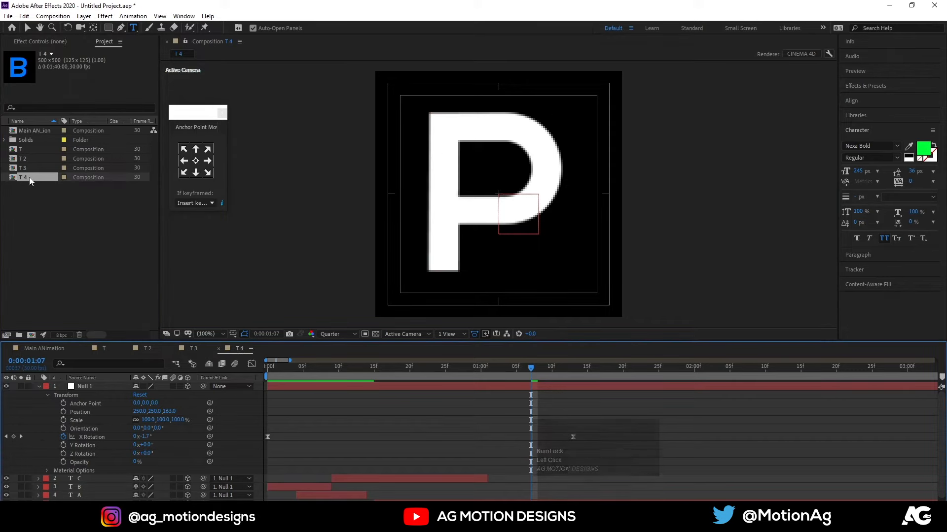
{"action": "left_click", "coordinate": [471, 178]}
{"action": "key", "text": "ctrl+a"}
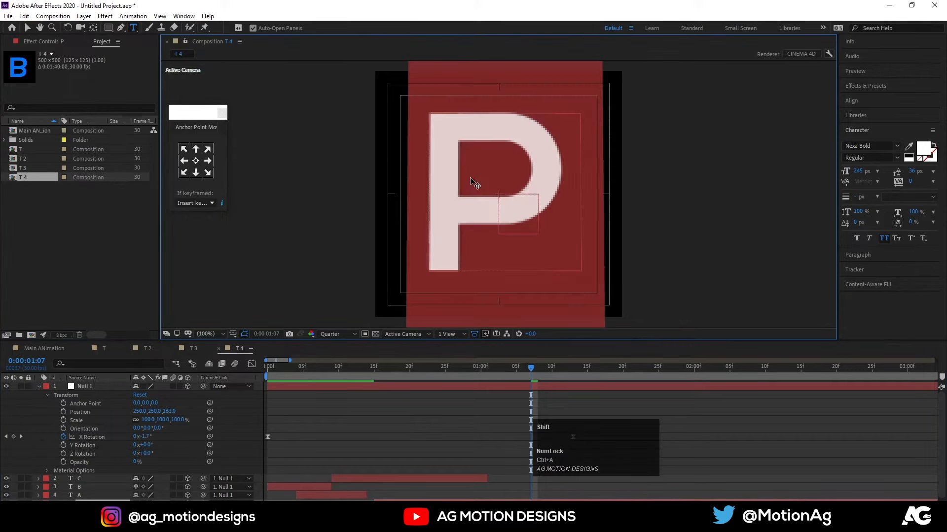
{"action": "key", "text": "shift+o"}
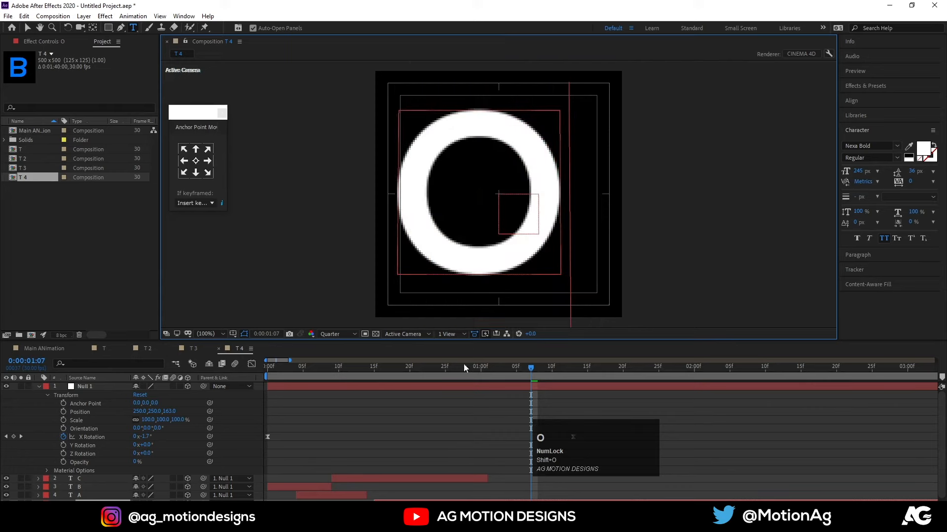
Duplicate the T 4 composition and replace the O letter in the copy, T 5, with G.
{"action": "left_click", "coordinate": [441, 427]}
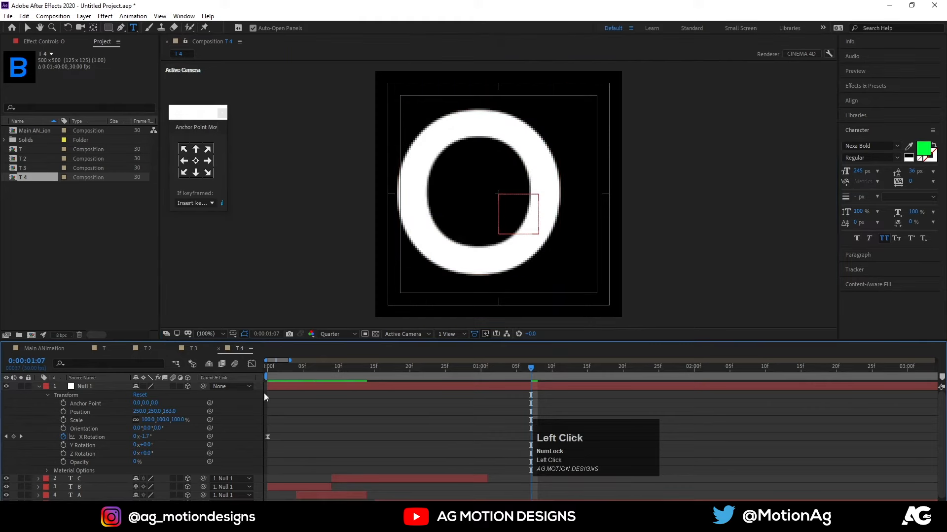
{"action": "left_click", "coordinate": [34, 181]}
{"action": "key", "text": "ctrl+d"}
{"action": "double_click", "coordinate": [28, 186]}
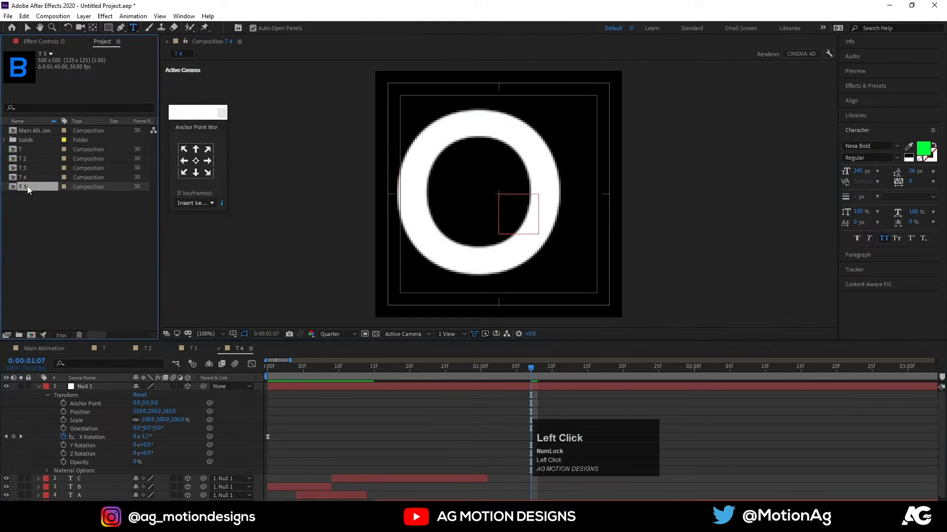
{"action": "left_click", "coordinate": [490, 191]}
{"action": "key", "text": "ctrl+a"}
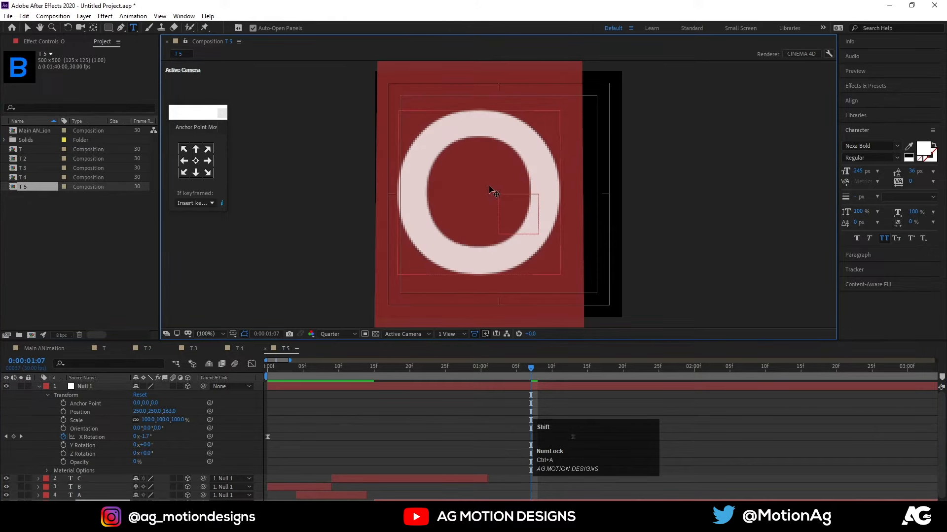
{"action": "type", "text": "G"}
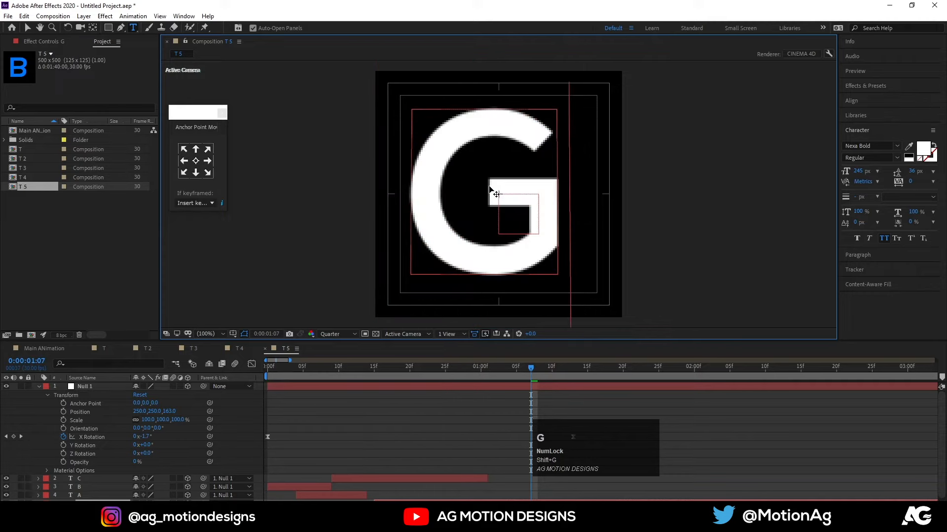
Duplicate the T 5 composition and replace the G letter in the copy, T 6, with R.
{"action": "left_click", "coordinate": [29, 188]}
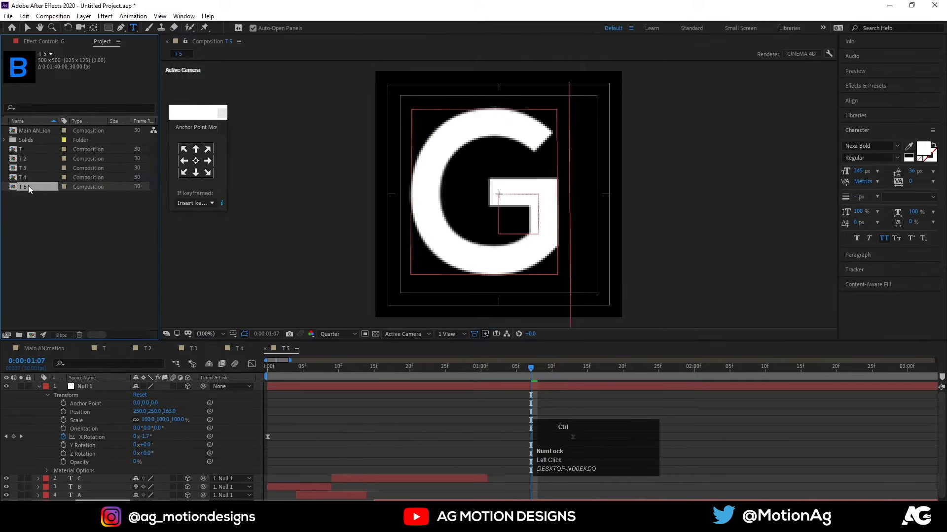
{"action": "key", "text": "ctrl+d"}
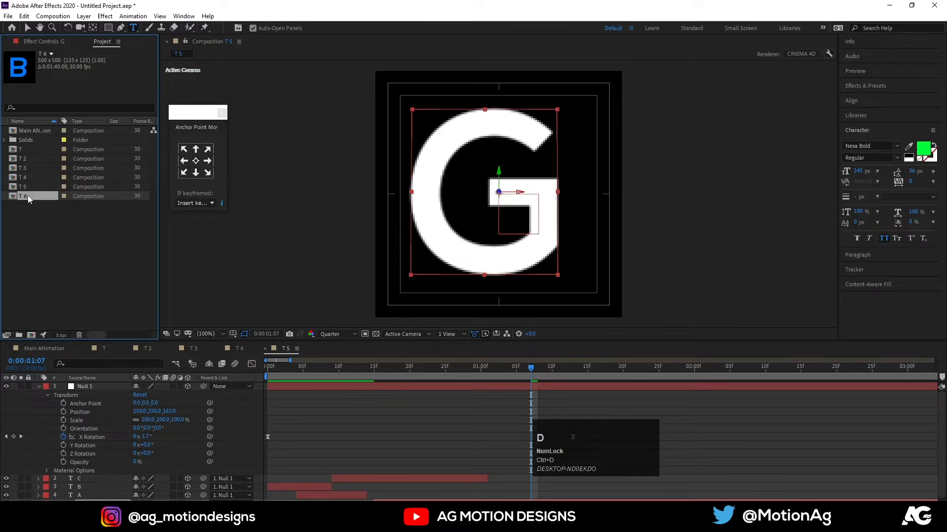
{"action": "double_click", "coordinate": [25, 196]}
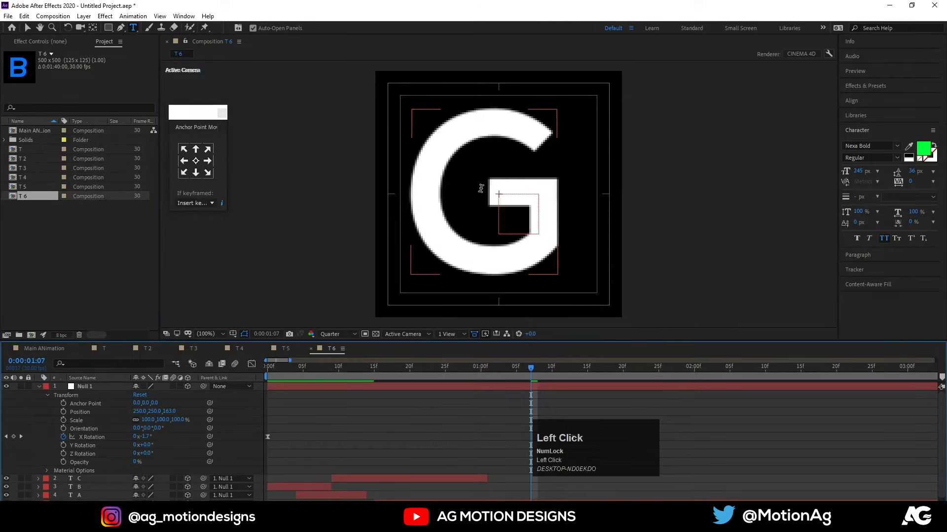
{"action": "key", "text": "ctrl+a"}
{"action": "key", "text": "shift"}
{"action": "type", "text": "R"}
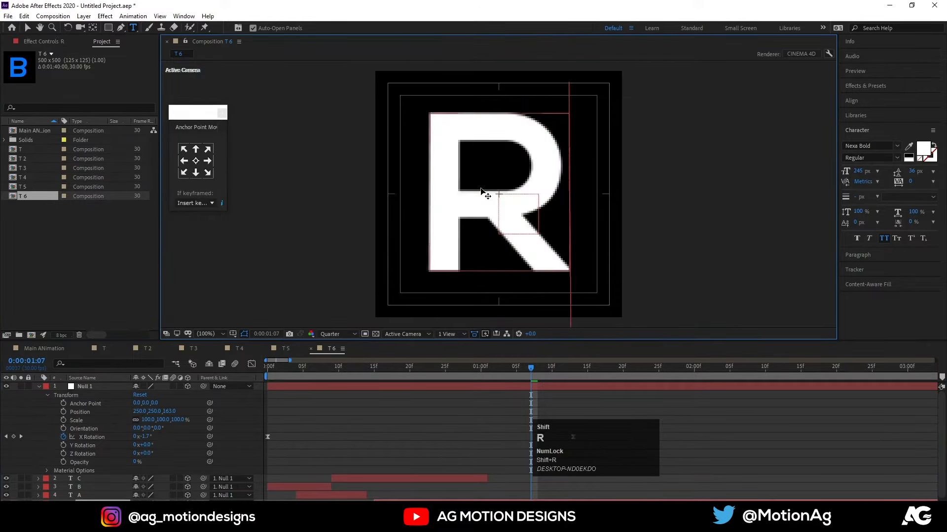
{"action": "left_click", "coordinate": [414, 402]}
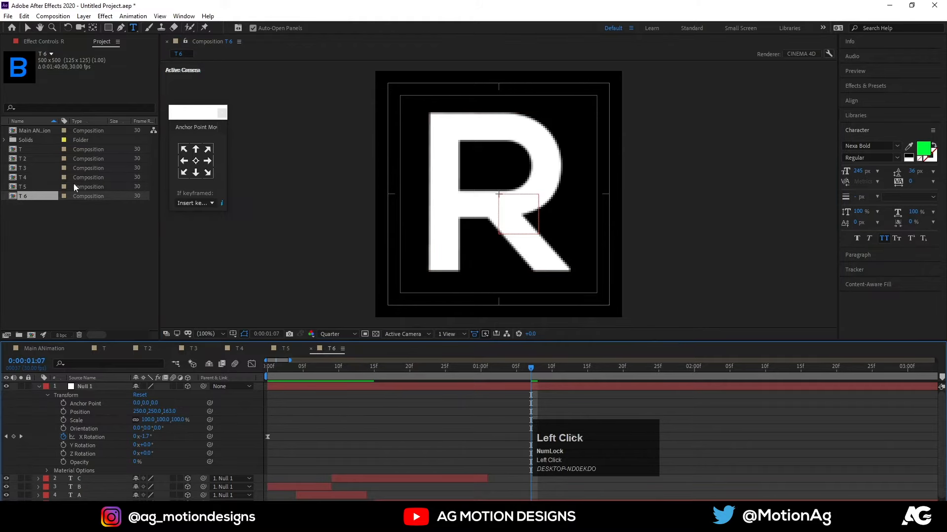
Duplicate the T 6 composition and replace the R letter in the copy, T 7, with A.
{"action": "left_click", "coordinate": [28, 194]}
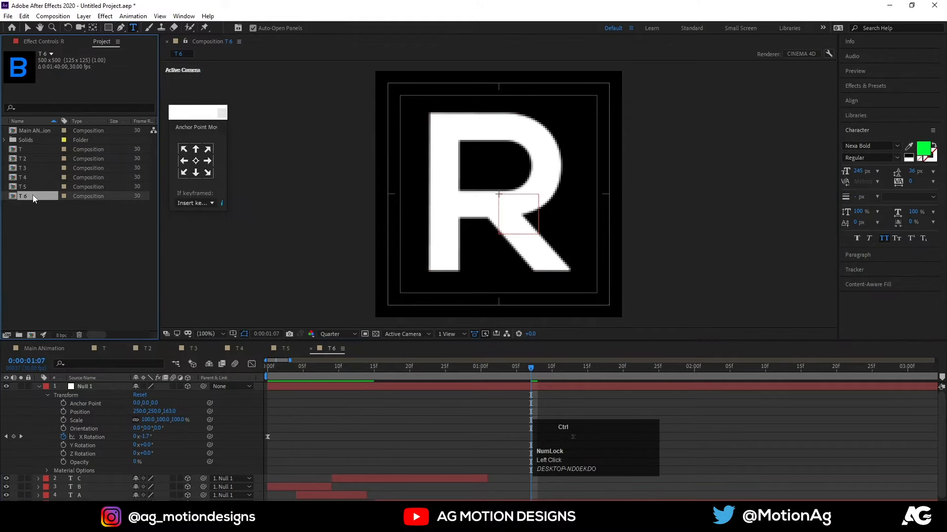
{"action": "key", "text": "ctrl+d"}
{"action": "double_click", "coordinate": [34, 203]}
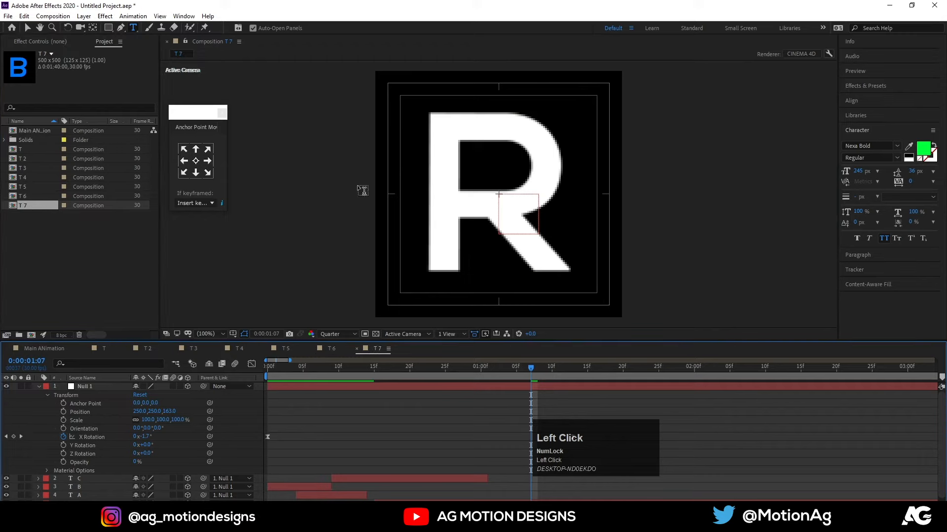
{"action": "left_click", "coordinate": [448, 168]}
{"action": "double_click", "coordinate": [448, 168]}
{"action": "type", "text": "A"}
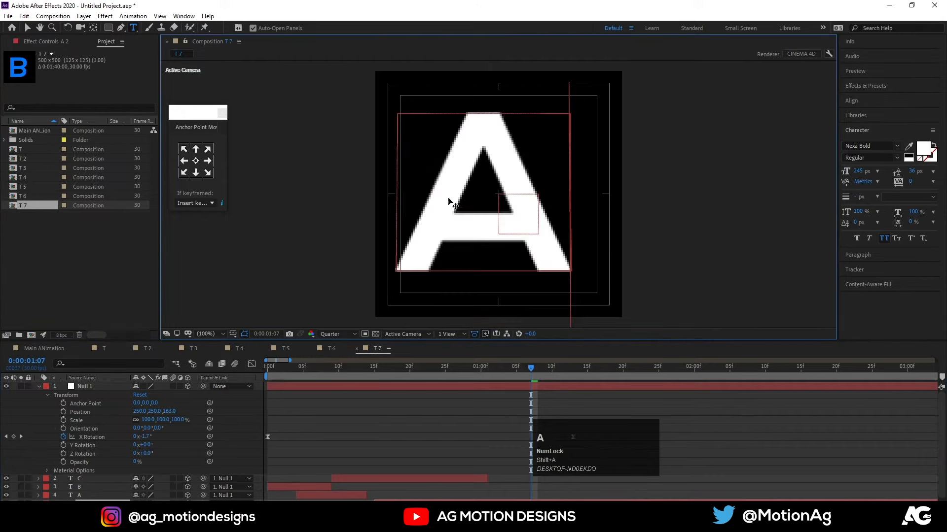
{"action": "left_click", "coordinate": [42, 251]}
Duplicate the T 7 composition and replace the A letter in the copy, T 8, with P.
{"action": "left_click", "coordinate": [18, 205]}
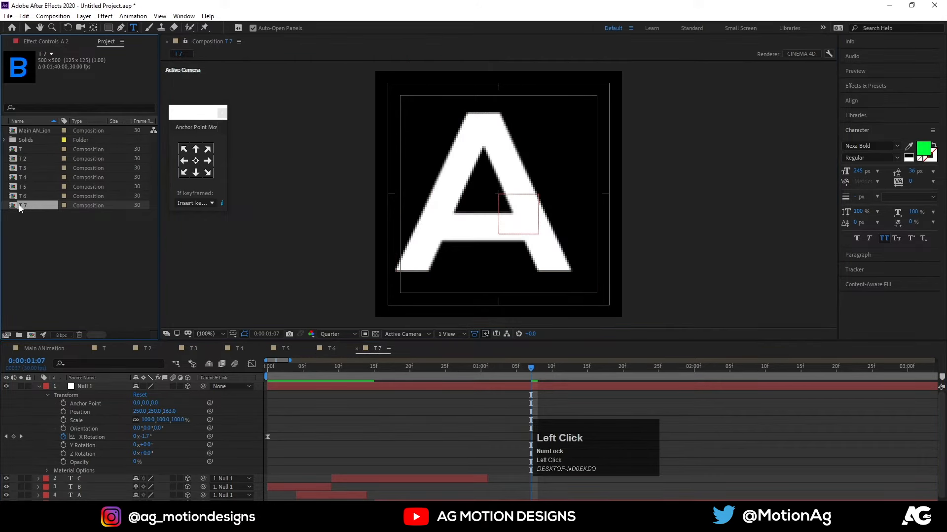
{"action": "key", "text": "ctrl+d"}
{"action": "double_click", "coordinate": [22, 215]}
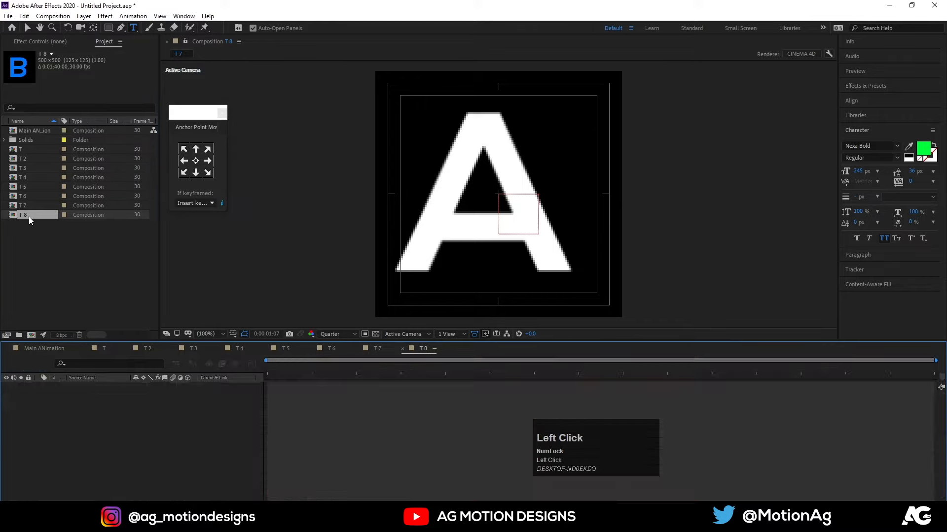
{"action": "key", "text": "ctrl+a"}
{"action": "type", "text": "P"}
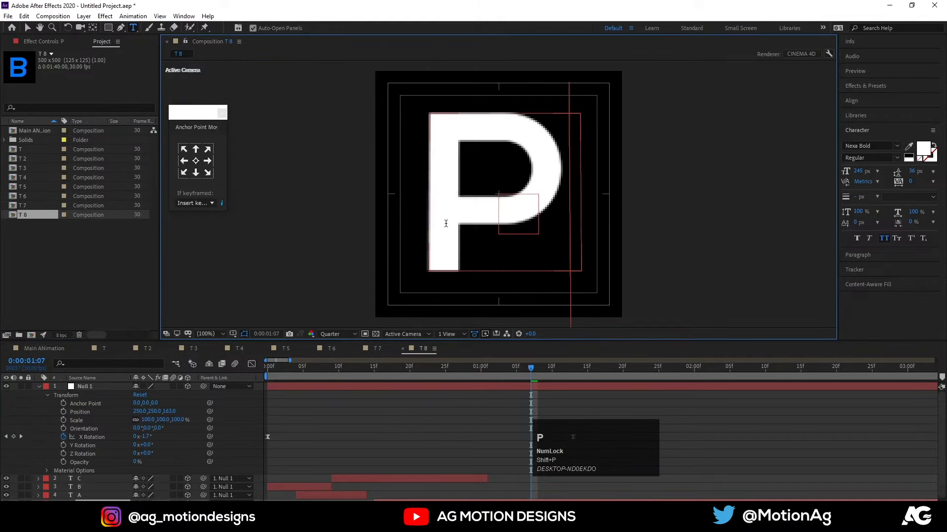
Duplicate the T 8 composition and replace the P letter in the copy, T 9, with H.
{"action": "left_click", "coordinate": [41, 216]}
{"action": "key", "text": "ctrl+d"}
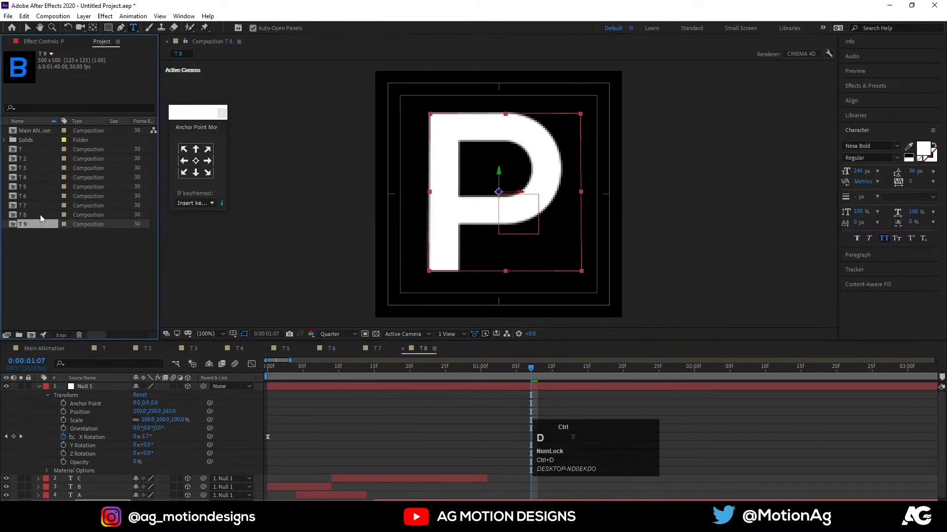
{"action": "left_click", "coordinate": [30, 225]}
{"action": "double_click", "coordinate": [23, 224]}
{"action": "left_click", "coordinate": [482, 181]}
{"action": "key", "text": "ctrl+a"}
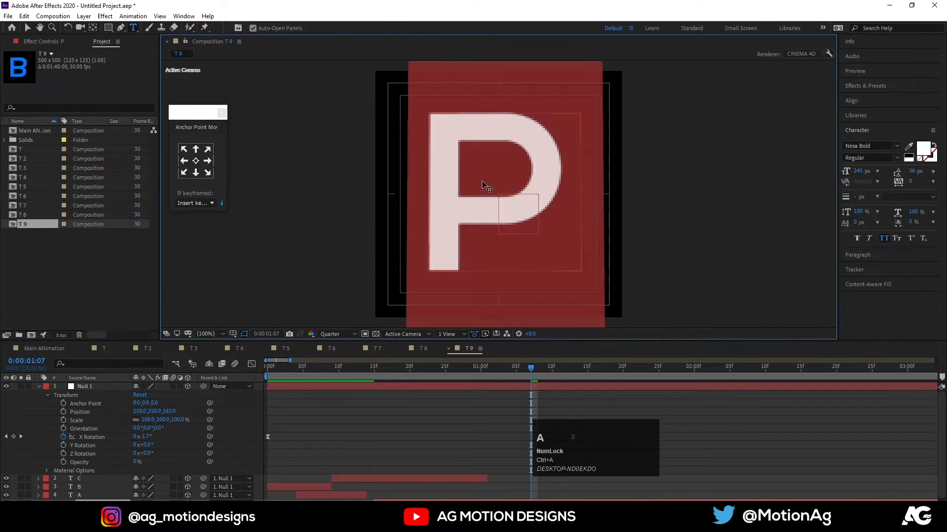
{"action": "type", "text": "H"}
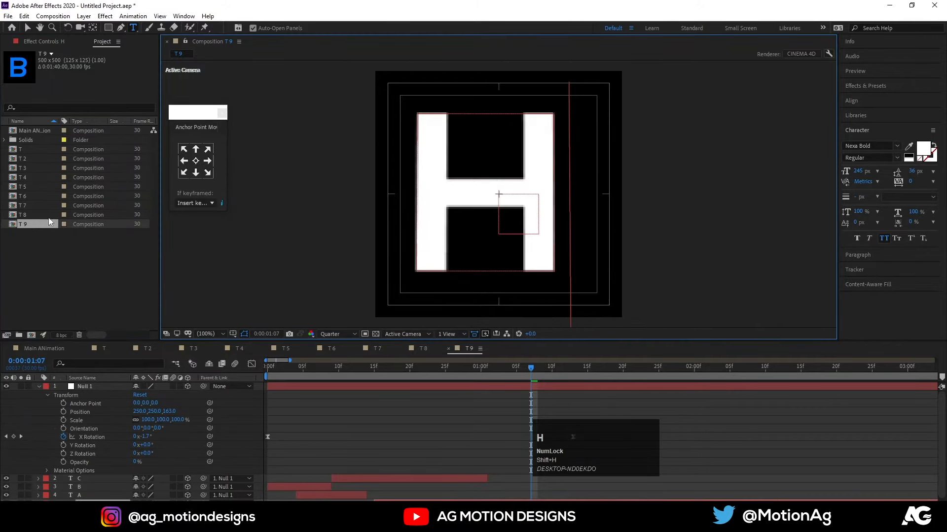
Duplicate the T 9 composition and replace the H letter in the copy, T 10, with Y.
{"action": "left_click", "coordinate": [34, 226]}
{"action": "key", "text": "ctrl+d"}
{"action": "double_click", "coordinate": [23, 231]}
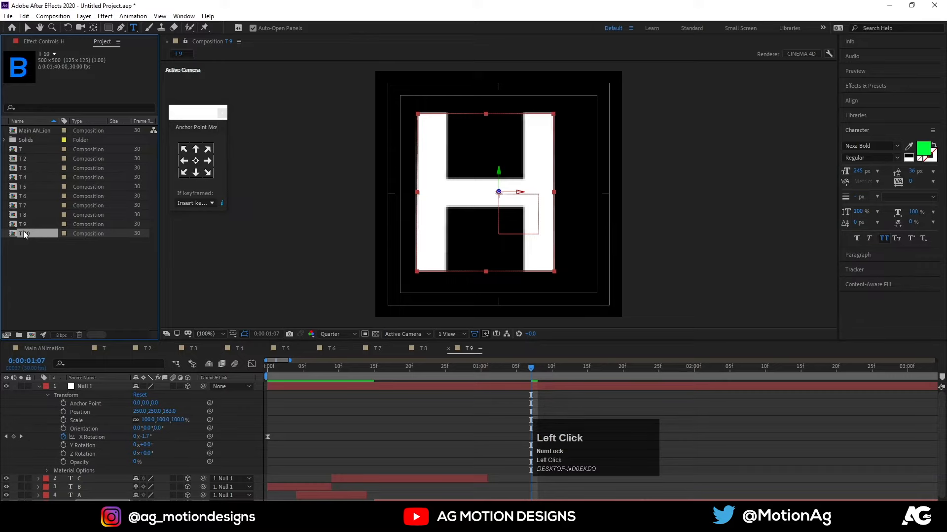
{"action": "left_click", "coordinate": [476, 199]}
{"action": "key", "text": "ctrl+a"}
{"action": "type", "text": "Y"}
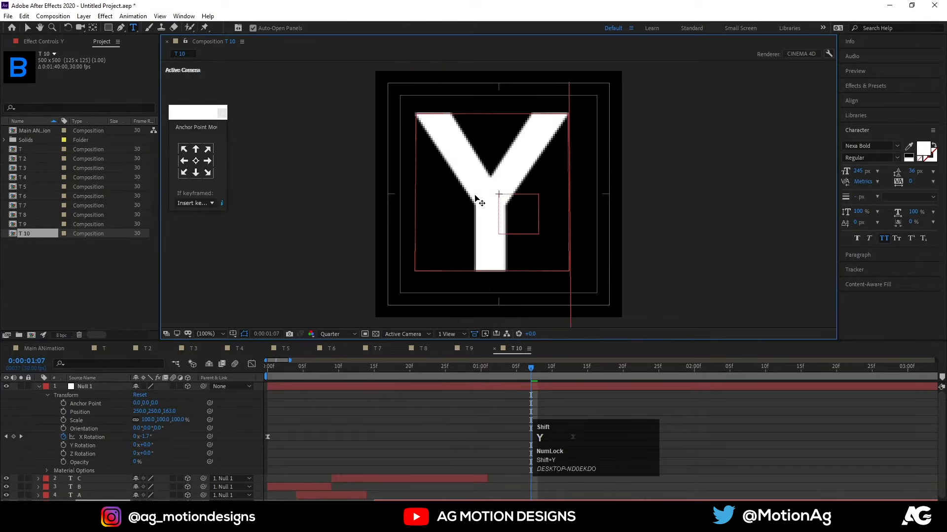
{"action": "left_click", "coordinate": [413, 437]}
Add compositions T 2 through T 10 as layers below the T layer in the Main ANimation composition.
{"action": "left_click", "coordinate": [63, 348]}
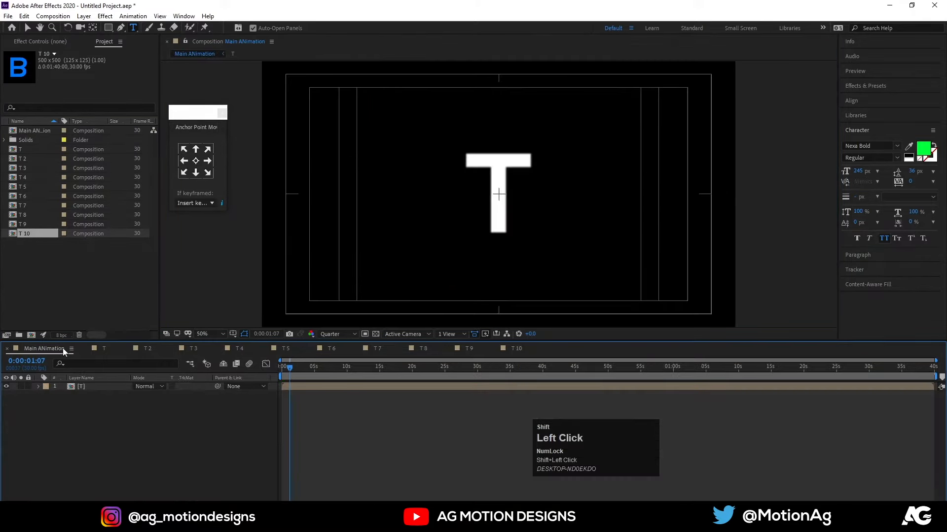
{"action": "left_click", "coordinate": [82, 388]}
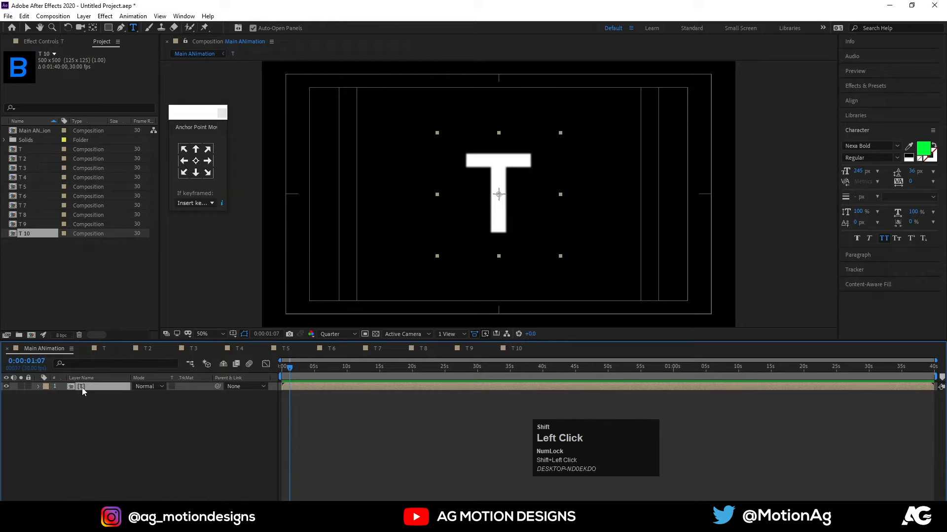
{"action": "left_click", "coordinate": [36, 159], "text": "shift"}
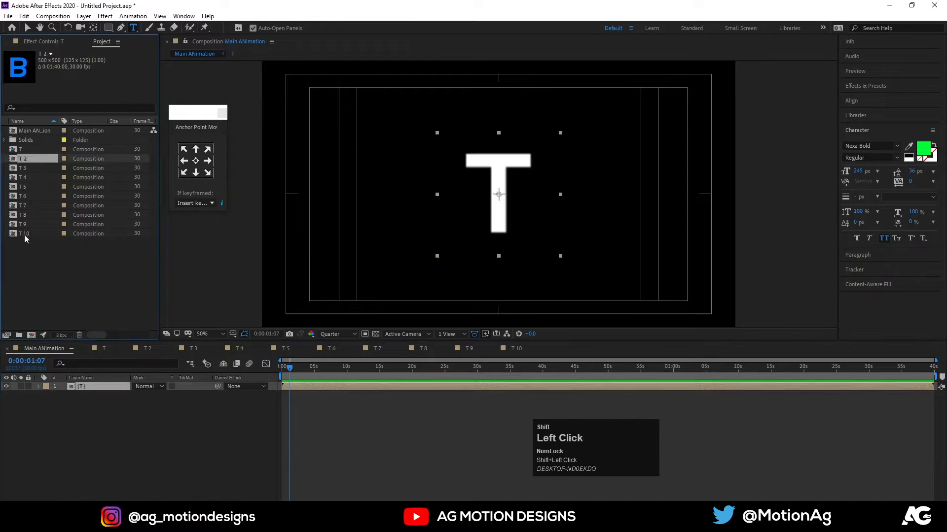
{"action": "left_click_drag", "start_coordinate": [25, 235], "coordinate": [152, 428]}
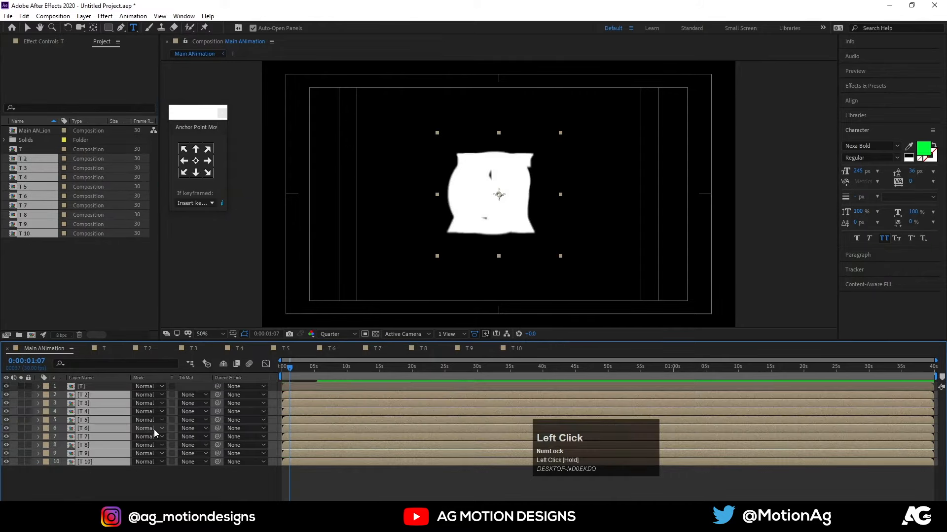
{"action": "left_click", "coordinate": [136, 469]}
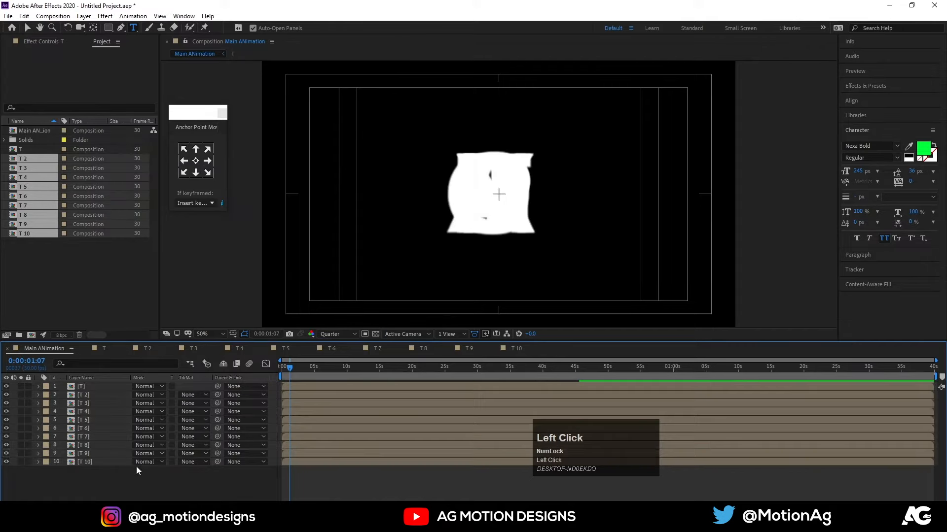
Close the timelines of all the letter compositions, keeping only Main ANimation open.
{"action": "left_click", "coordinate": [86, 349]}
{"action": "left_click", "coordinate": [85, 349]}
{"action": "left_click", "coordinate": [86, 349]}
{"action": "left_click", "coordinate": [85, 349]}
{"action": "left_click", "coordinate": [85, 349]}
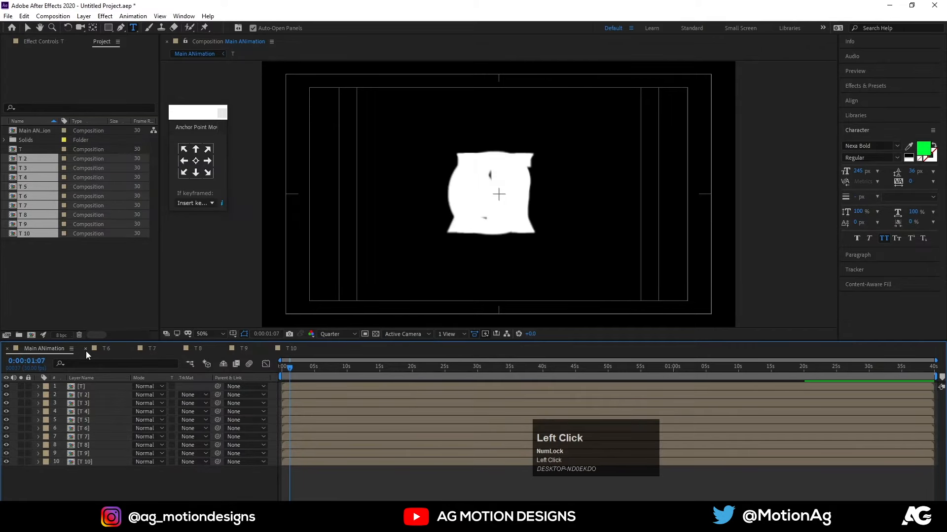
{"action": "left_click", "coordinate": [86, 350]}
{"action": "left_click", "coordinate": [86, 349]}
{"action": "left_click", "coordinate": [86, 349]}
{"action": "left_click", "coordinate": [86, 349]}
{"action": "left_click", "coordinate": [85, 349]}
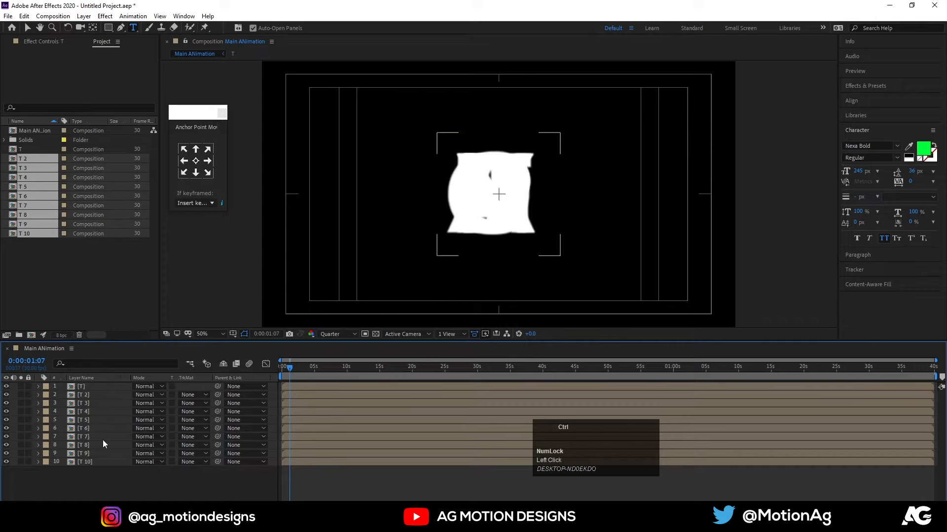
Set the scale of all ten letter layers in Main ANimation to 50%.
{"action": "key", "text": "ctrl+a"}
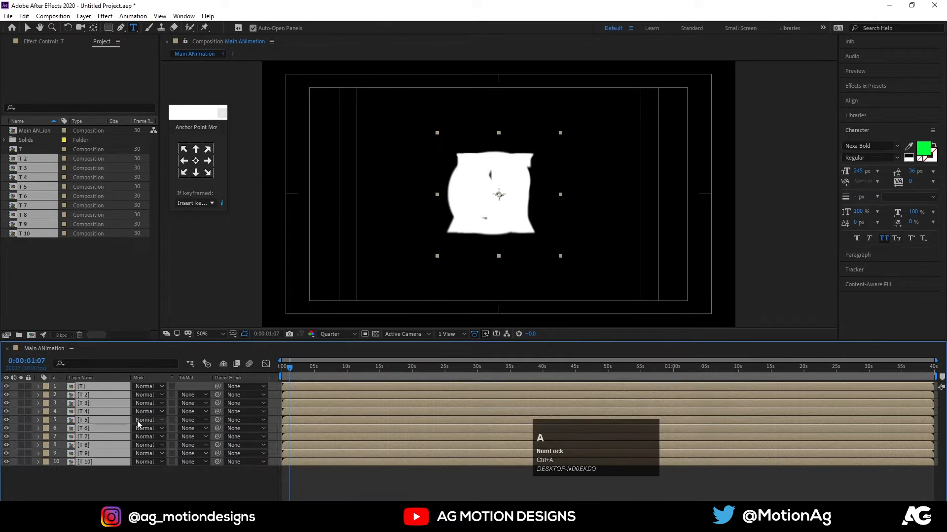
{"action": "key", "text": "s"}
{"action": "left_click", "coordinate": [152, 395]}
{"action": "type", "text": "50"}
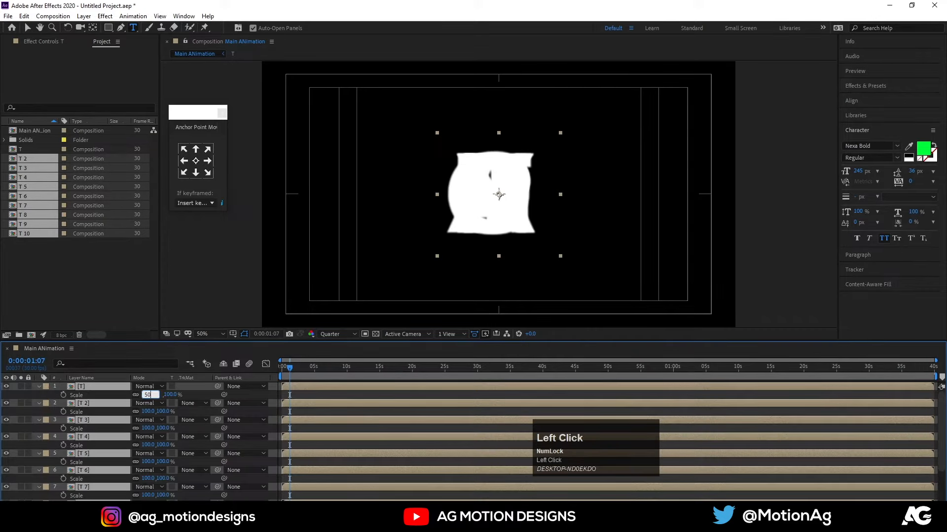
{"action": "key", "text": "Return"}
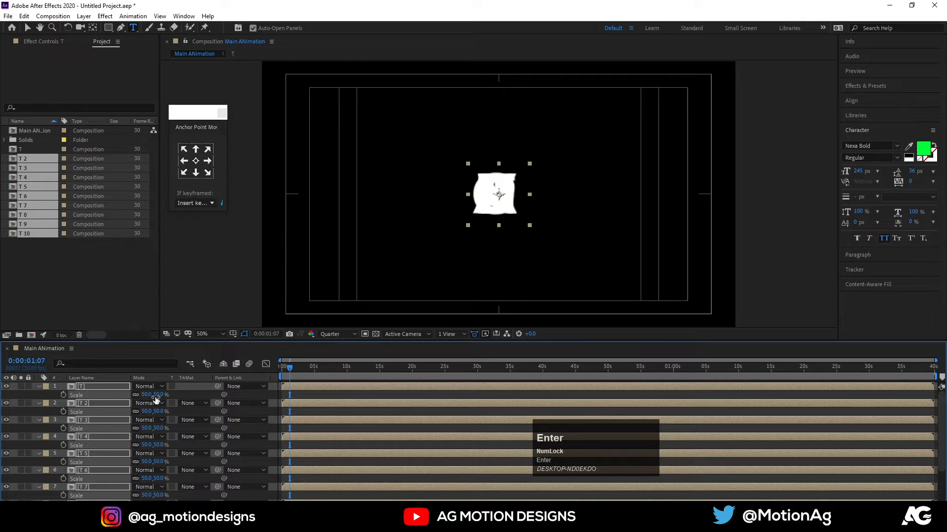
{"action": "left_click", "coordinate": [294, 394]}
Show the position of all ten letter layers and move them together to 380, 540.
{"action": "left_click", "coordinate": [80, 390]}
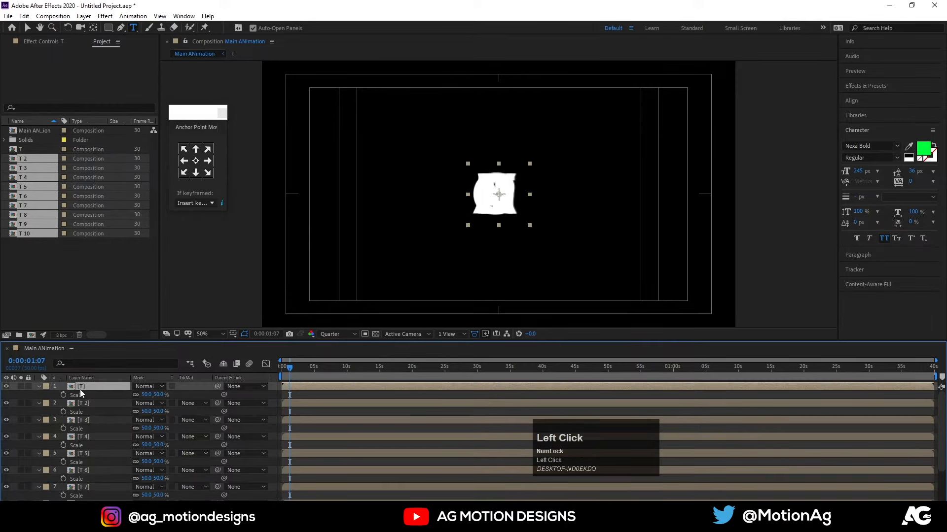
{"action": "key", "text": "ctrl+a"}
{"action": "key", "text": "p"}
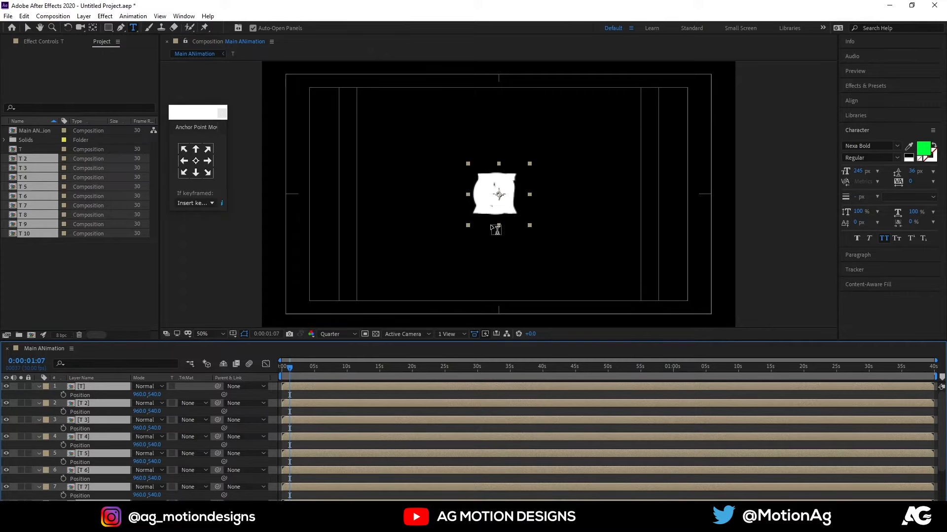
{"action": "key", "text": "v"}
{"action": "left_click_drag", "start_coordinate": [499, 205], "coordinate": [355, 209]}
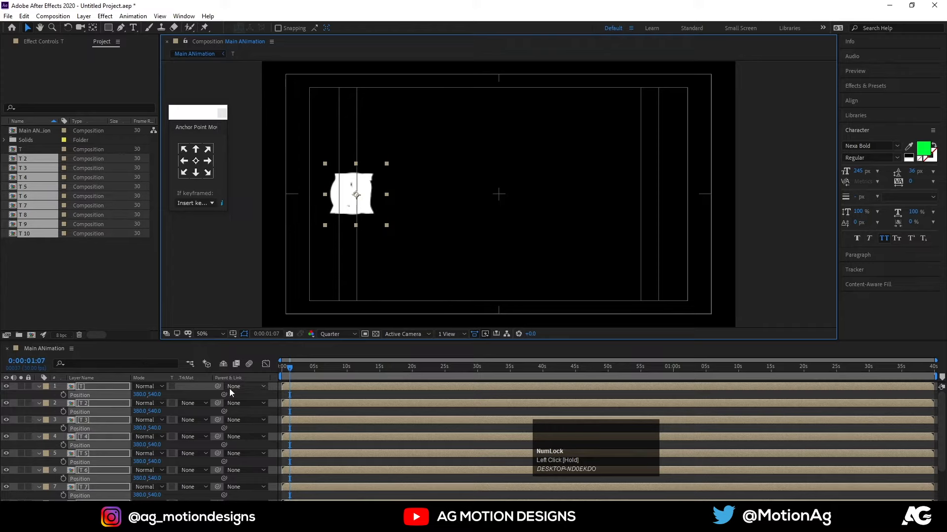
{"action": "left_click", "coordinate": [252, 412]}
Hide layers T 3 through T 10 and shift the T 2 layer horizontally to X position 533.
{"action": "left_click_drag", "start_coordinate": [6, 420], "coordinate": [6, 498]}
{"action": "left_click", "coordinate": [6, 490]}
{"action": "scroll", "coordinate": [85, 418], "scroll_direction": "up", "scroll_amount": 3}
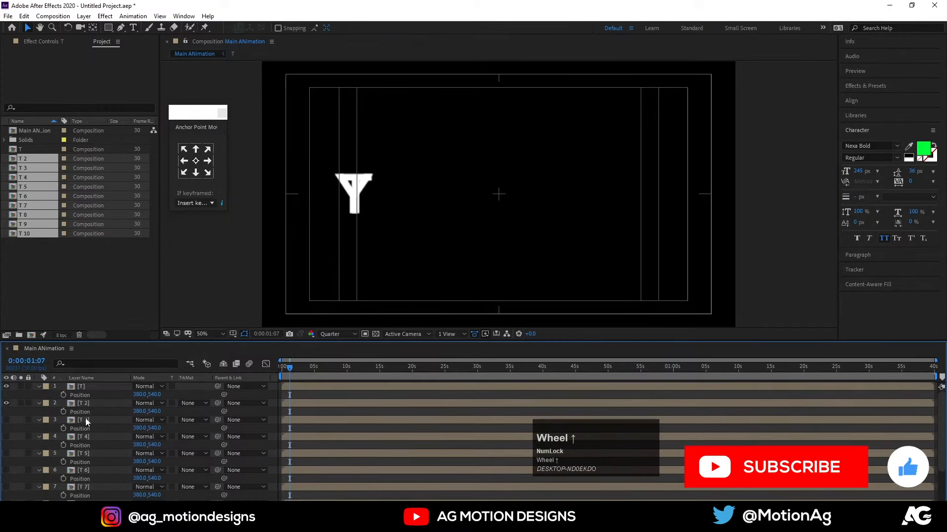
{"action": "left_click", "coordinate": [80, 412]}
{"action": "left_click_drag", "start_coordinate": [139, 411], "coordinate": [215, 408]}
Show layers T 3 and T 4 and shift them horizontally to X positions 676 and 849.
{"action": "left_click", "coordinate": [6, 420]}
{"action": "left_click", "coordinate": [80, 429]}
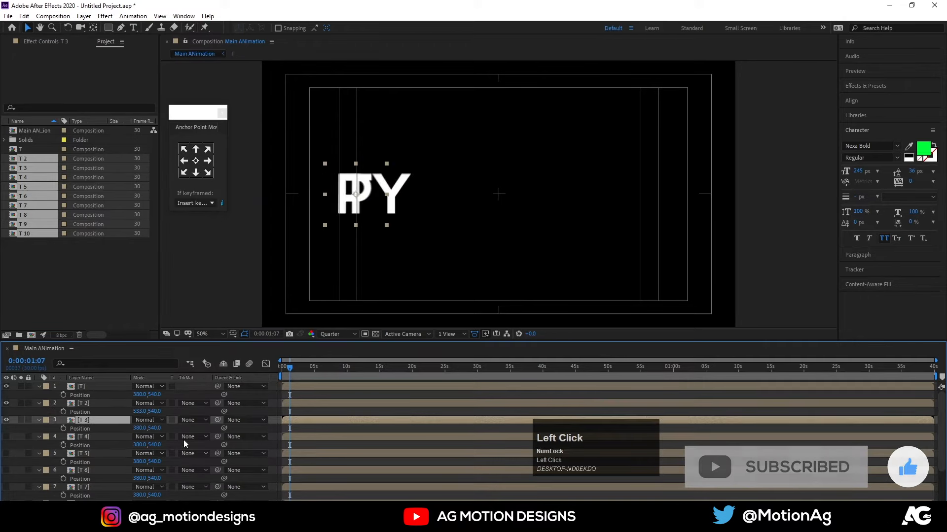
{"action": "left_click_drag", "start_coordinate": [140, 428], "coordinate": [291, 428]}
{"action": "left_click", "coordinate": [7, 437]}
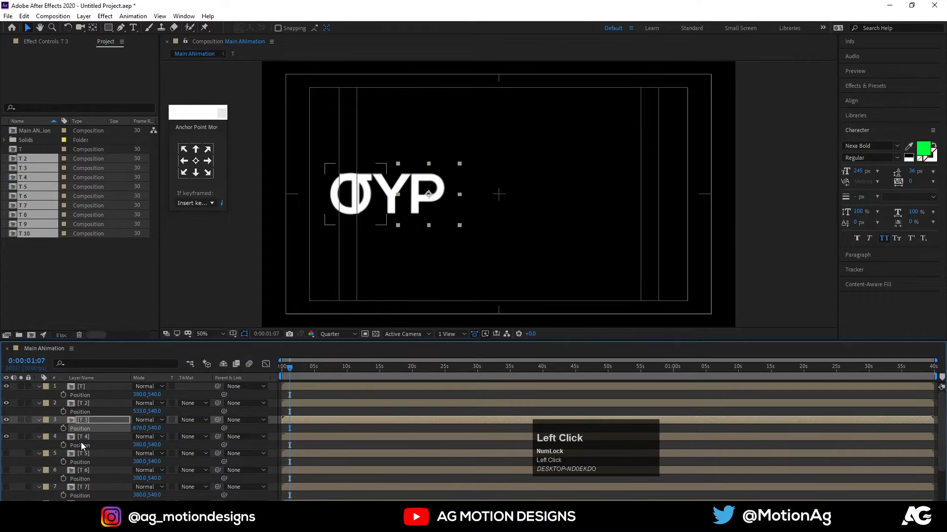
{"action": "left_click", "coordinate": [82, 437]}
{"action": "left_click_drag", "start_coordinate": [145, 448], "coordinate": [367, 437]}
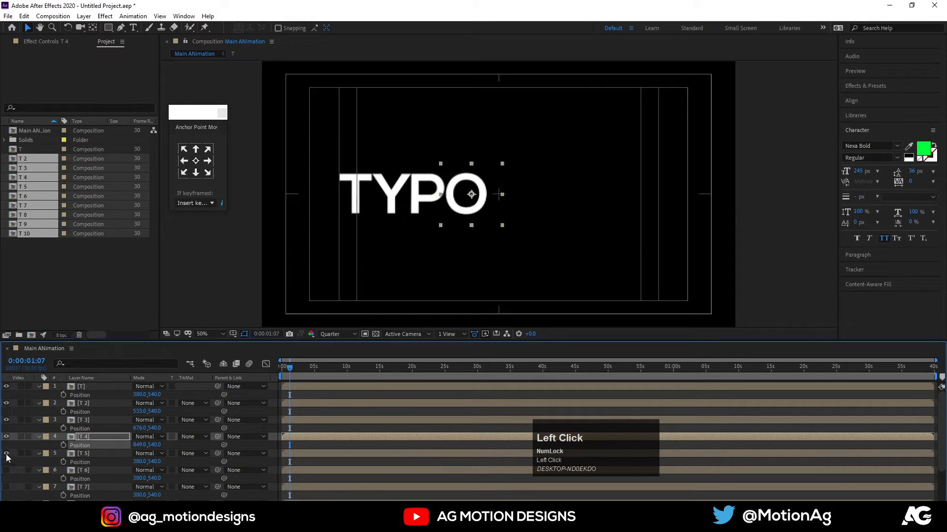
Show layers T 5 and T 6 and shift them horizontally to X positions 1007 and 1157.
{"action": "left_click", "coordinate": [6, 454]}
{"action": "left_click", "coordinate": [83, 454]}
{"action": "left_click_drag", "start_coordinate": [143, 461], "coordinate": [417, 424]}
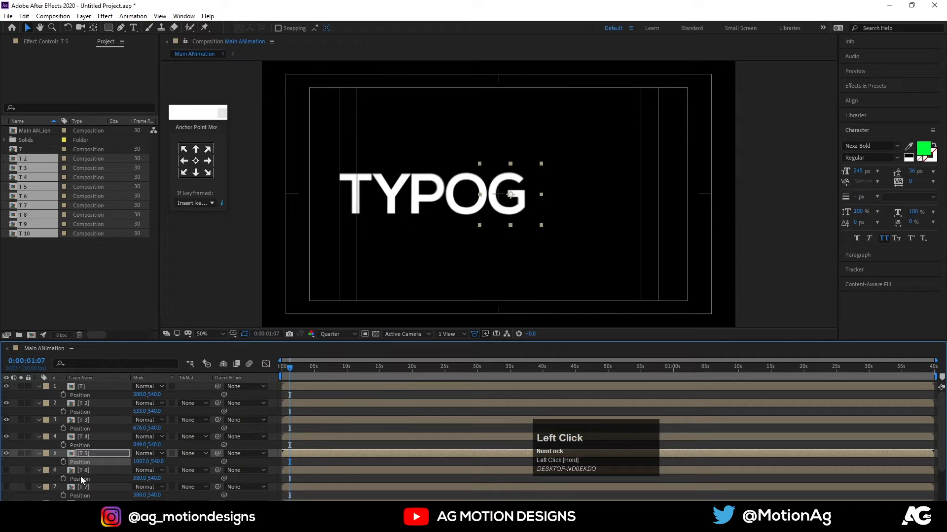
{"action": "left_click", "coordinate": [6, 472]}
{"action": "left_click", "coordinate": [89, 470]}
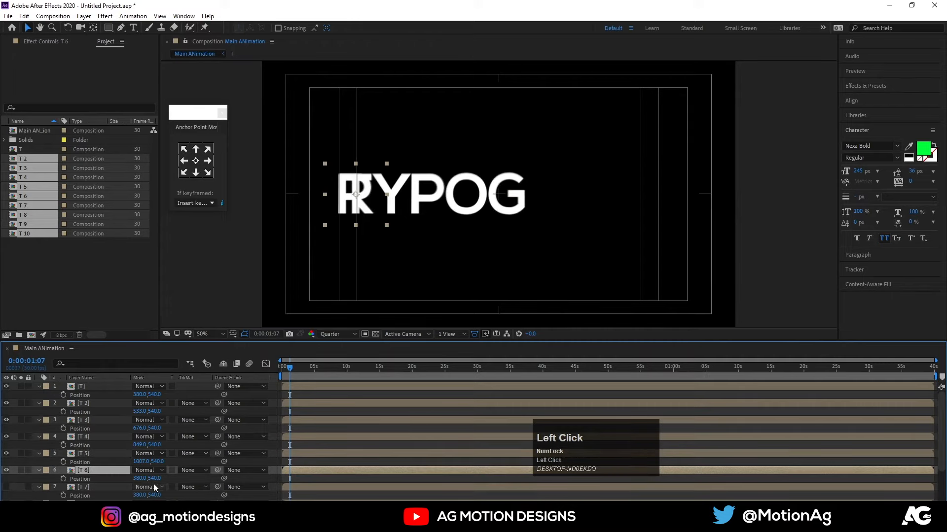
{"action": "left_click_drag", "start_coordinate": [138, 478], "coordinate": [338, 470]}
Show layers T 7 and T 8 and shift them horizontally to X positions 1334 and 1489.
{"action": "left_click", "coordinate": [6, 487]}
{"action": "left_click", "coordinate": [84, 488]}
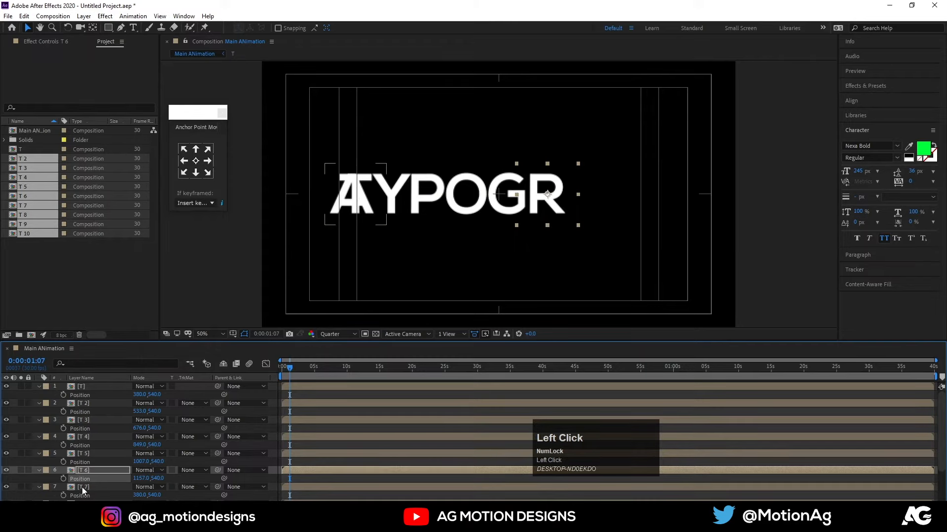
{"action": "scroll", "coordinate": [83, 490], "scroll_direction": "down", "scroll_amount": 2}
{"action": "left_click_drag", "start_coordinate": [140, 448], "coordinate": [542, 388]}
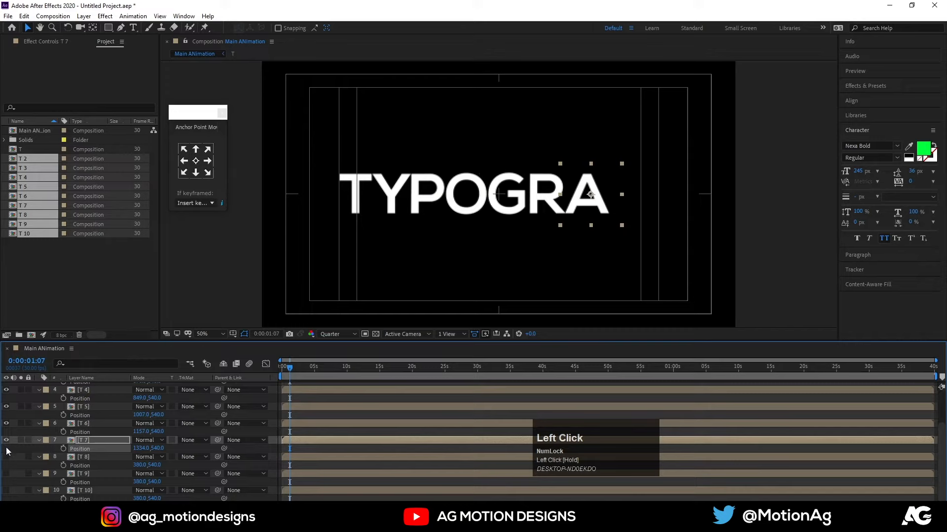
{"action": "left_click", "coordinate": [6, 457]}
{"action": "left_click", "coordinate": [79, 457]}
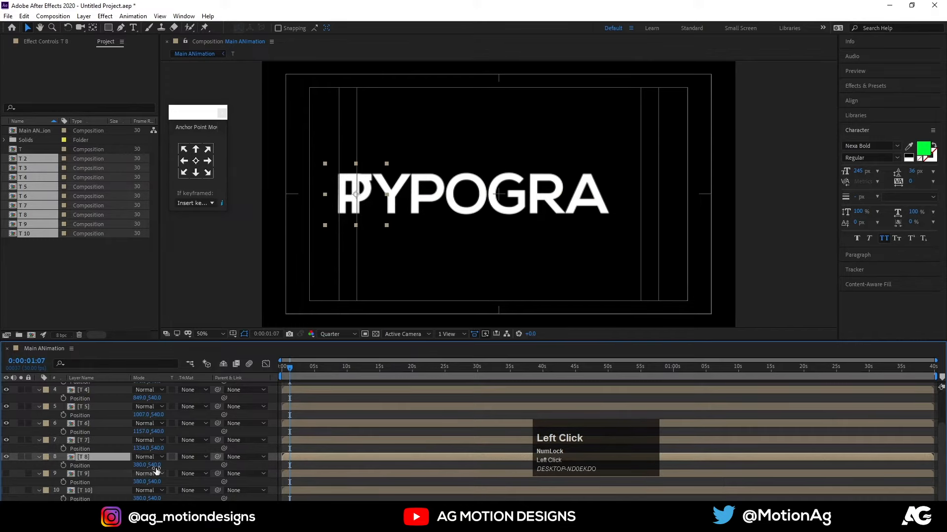
{"action": "left_click_drag", "start_coordinate": [141, 465], "coordinate": [645, 423]}
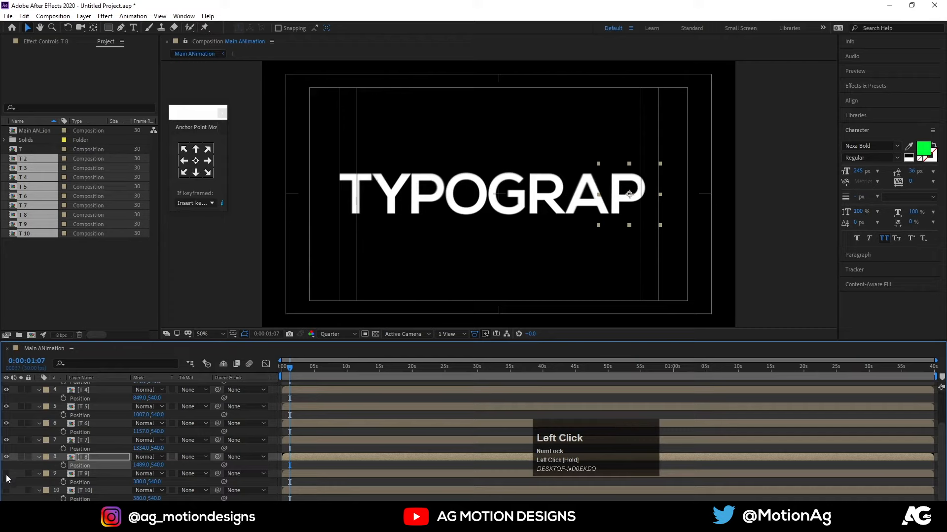
Show layers T 9 and T 10 and shift them horizontally to X positions 1646 and 1794.
{"action": "left_click", "coordinate": [6, 474]}
{"action": "left_click", "coordinate": [78, 474]}
{"action": "left_click_drag", "start_coordinate": [140, 482], "coordinate": [668, 437]}
{"action": "left_click_drag", "start_coordinate": [142, 482], "coordinate": [199, 485]}
{"action": "left_click", "coordinate": [81, 491]}
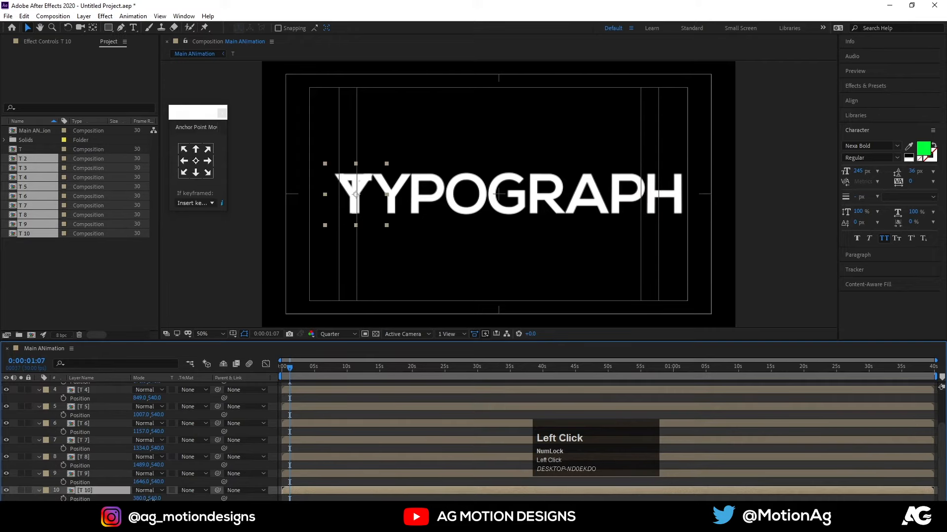
{"action": "left_click_drag", "start_coordinate": [140, 498], "coordinate": [662, 471]}
{"action": "left_click_drag", "start_coordinate": [796, 459], "coordinate": [800, 459]}
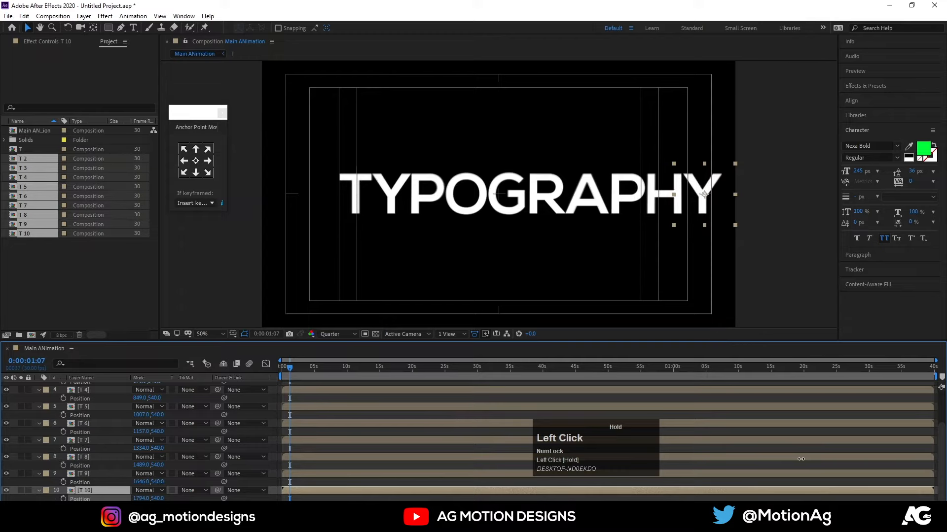
{"action": "scroll", "coordinate": [322, 427], "scroll_direction": "up", "scroll_amount": 3}
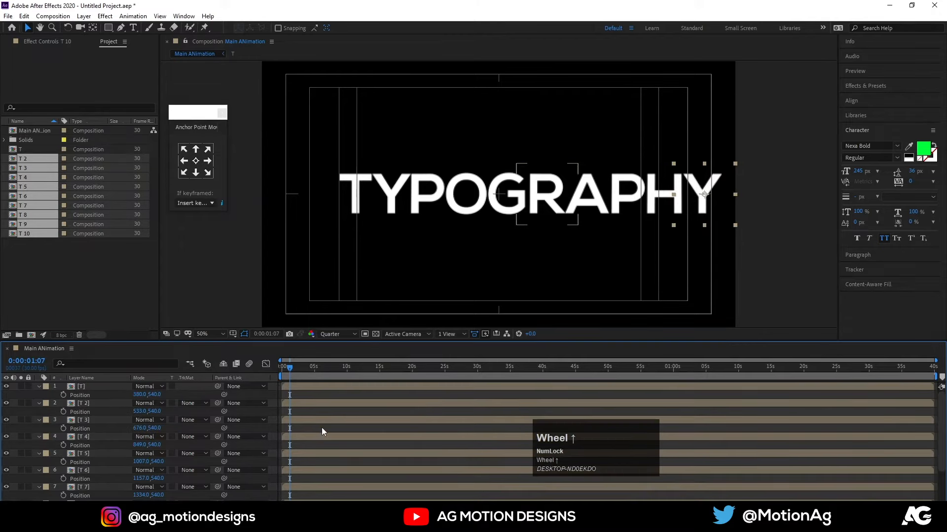
Add a null object above the letter layers in Main ANimation.
{"action": "left_click", "coordinate": [289, 394]}
{"action": "key", "text": "y"}
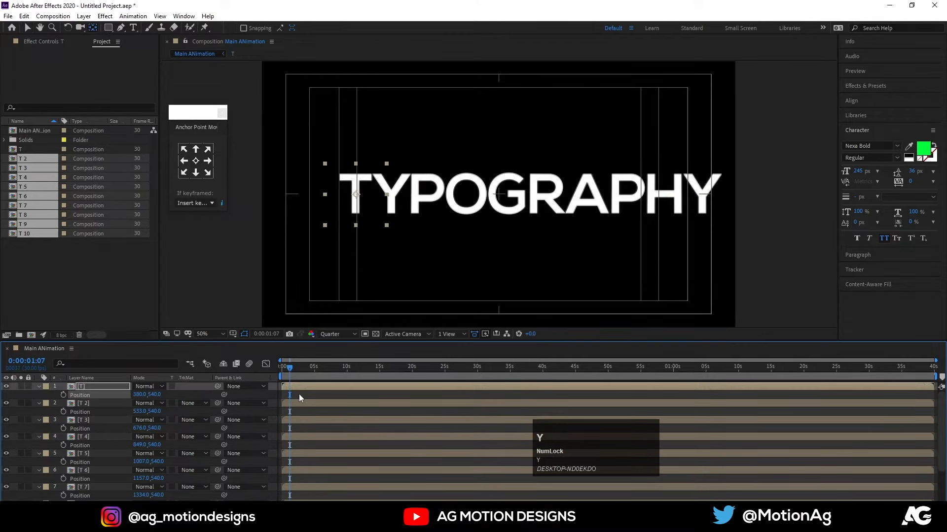
{"action": "right_click", "coordinate": [299, 394]}
{"action": "left_click", "coordinate": [333, 403]}
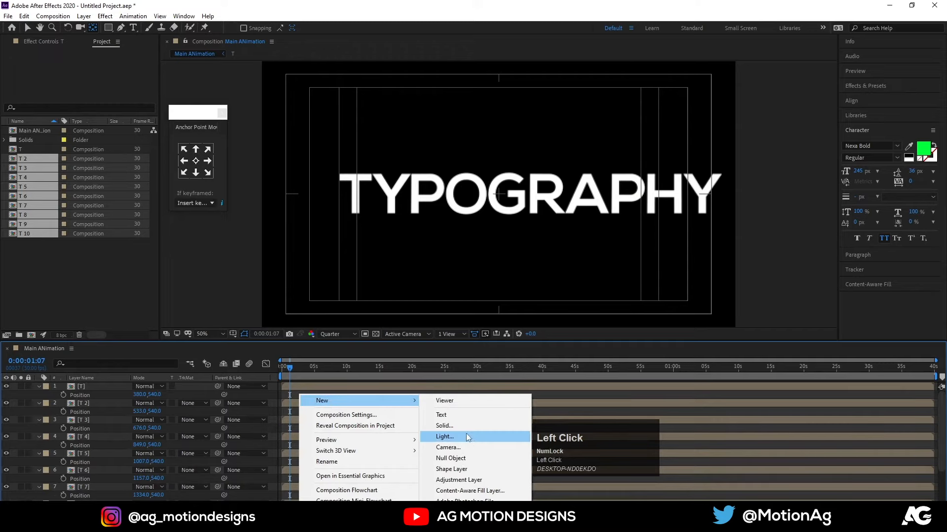
{"action": "left_click", "coordinate": [451, 458]}
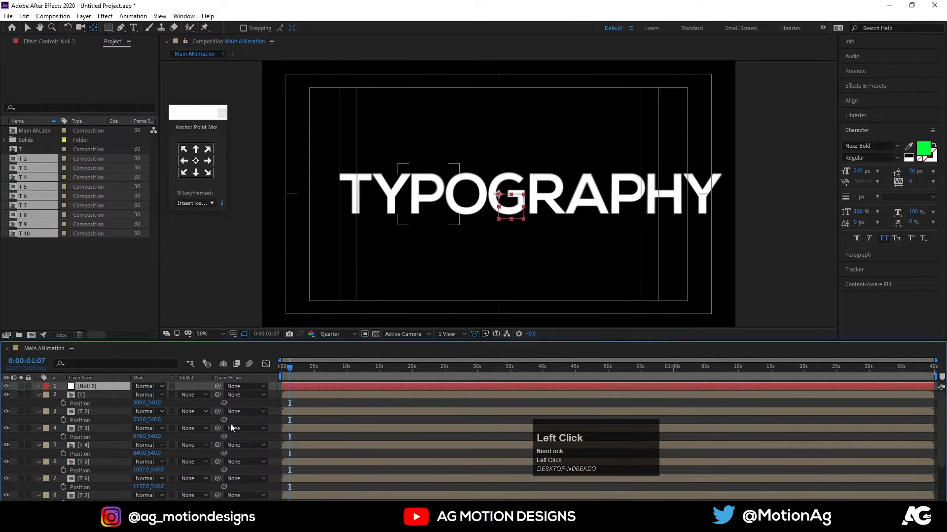
Parent all ten letter layers to the new null and collapse their position properties.
{"action": "key", "text": "ctrl+a"}
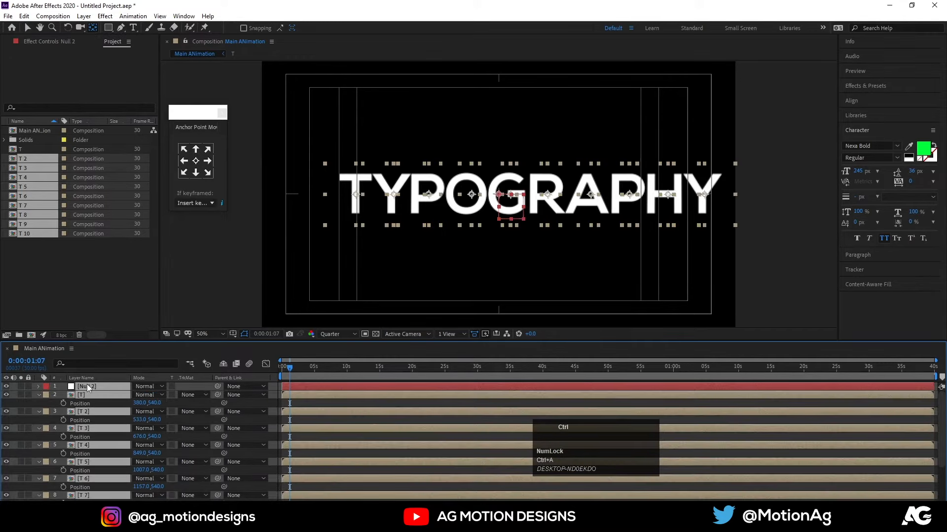
{"action": "left_click", "coordinate": [87, 383], "text": "ctrl"}
{"action": "left_click_drag", "start_coordinate": [217, 394], "coordinate": [87, 387]}
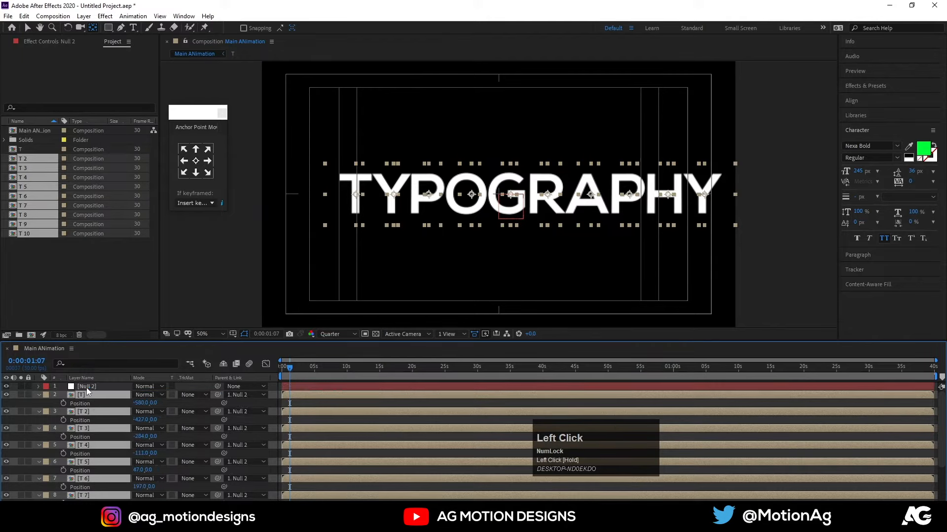
{"action": "key", "text": "u"}
{"action": "left_click", "coordinate": [288, 367]}
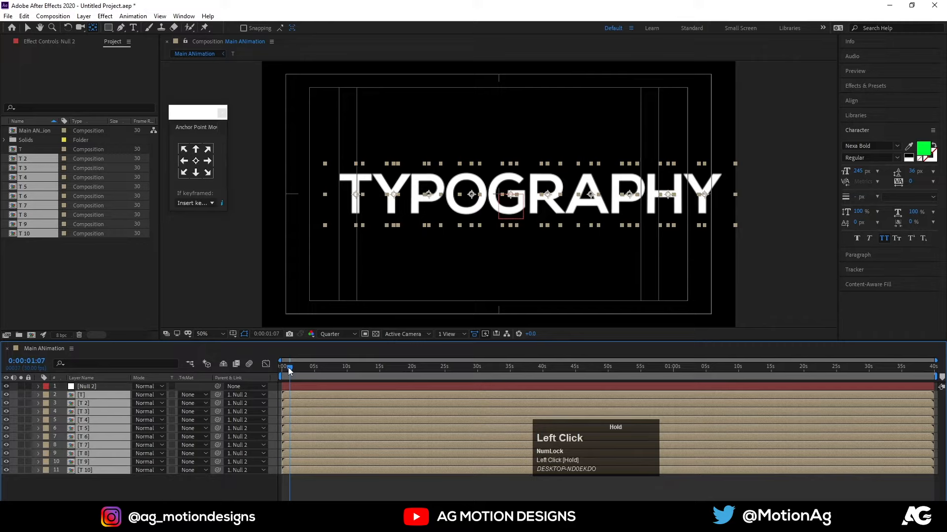
Scale the parent null to 65% and shift it slightly left to centre the word in the frame.
{"action": "left_click", "coordinate": [101, 388]}
{"action": "key", "text": "s"}
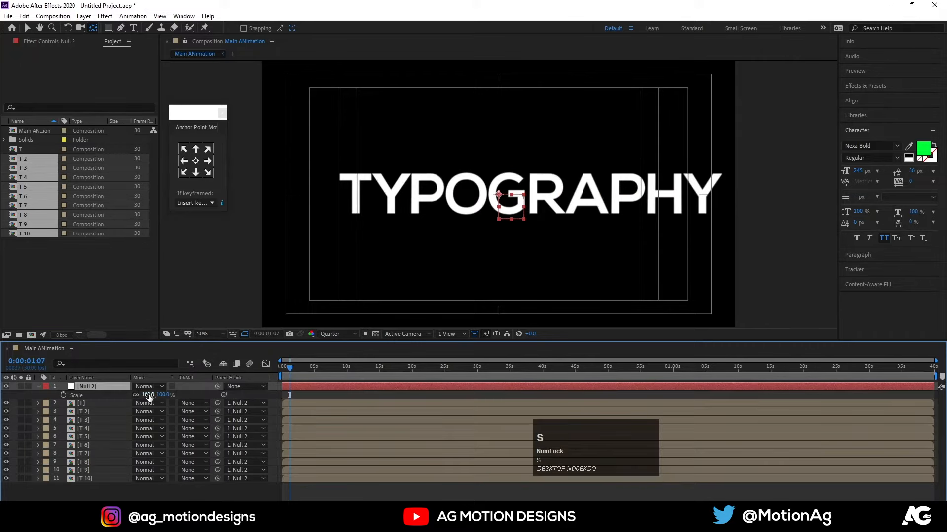
{"action": "left_click_drag", "start_coordinate": [149, 396], "coordinate": [133, 394]}
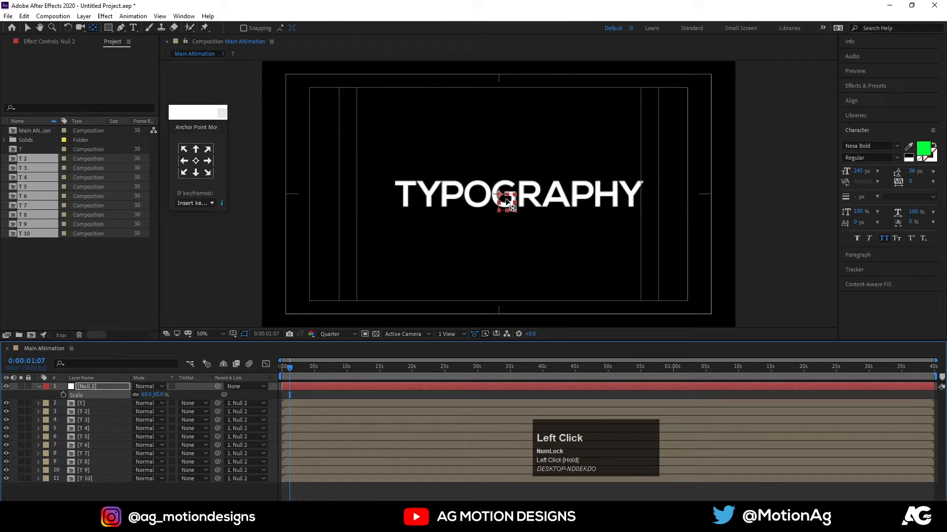
{"action": "key", "text": "v"}
{"action": "left_click_drag", "start_coordinate": [508, 201], "coordinate": [495, 203]}
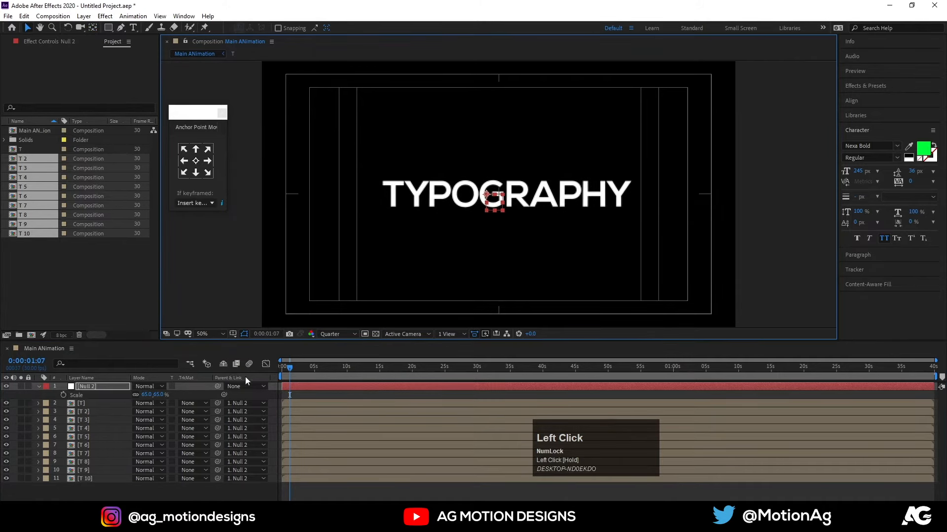
{"action": "left_click", "coordinate": [272, 377]}
Preview the rotating word in Main ANimation from the first frame several times, with the null's scale property collapsed.
{"action": "key", "text": "Home"}
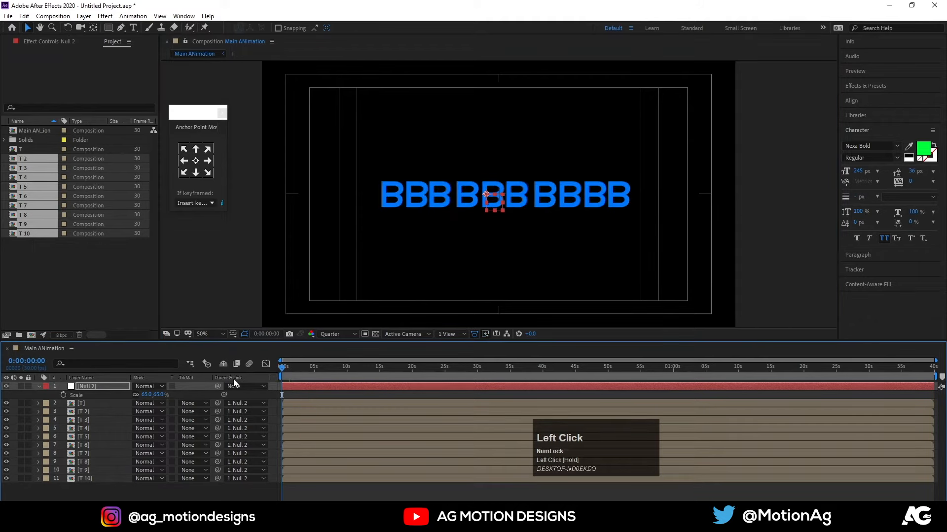
{"action": "key", "text": "equal"}
{"action": "key", "text": "equal"}
{"action": "key", "text": "equal"}
{"action": "key", "text": "equal"}
{"action": "key", "text": "space"}
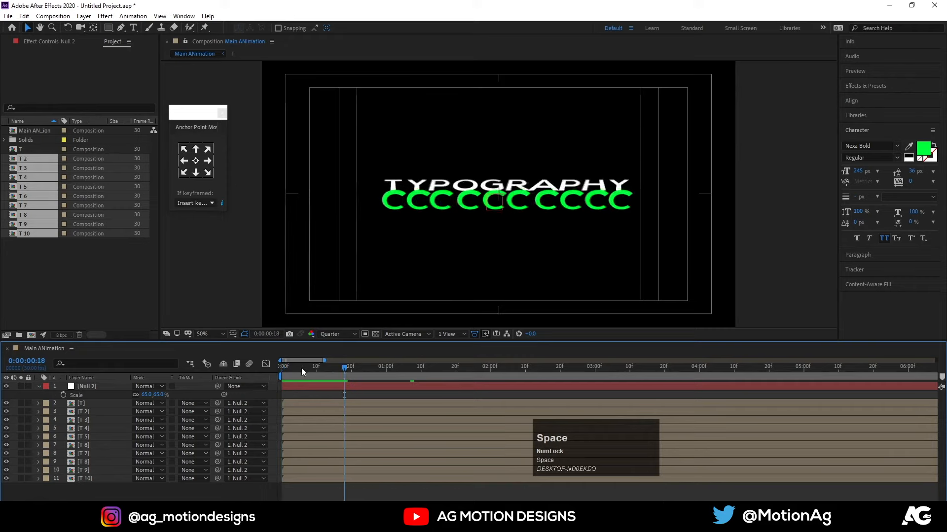
{"action": "left_click", "coordinate": [241, 372]}
{"action": "key", "text": "space"}
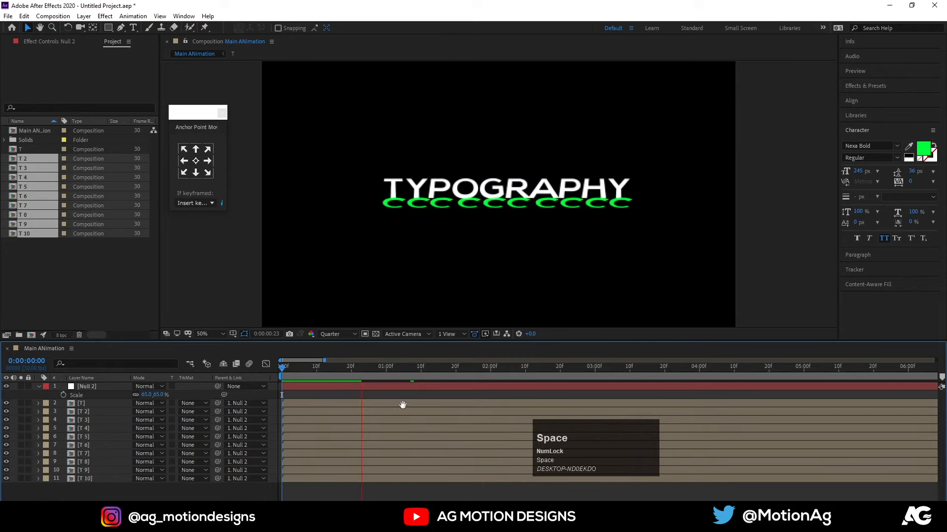
{"action": "left_click", "coordinate": [308, 370]}
{"action": "key", "text": "space"}
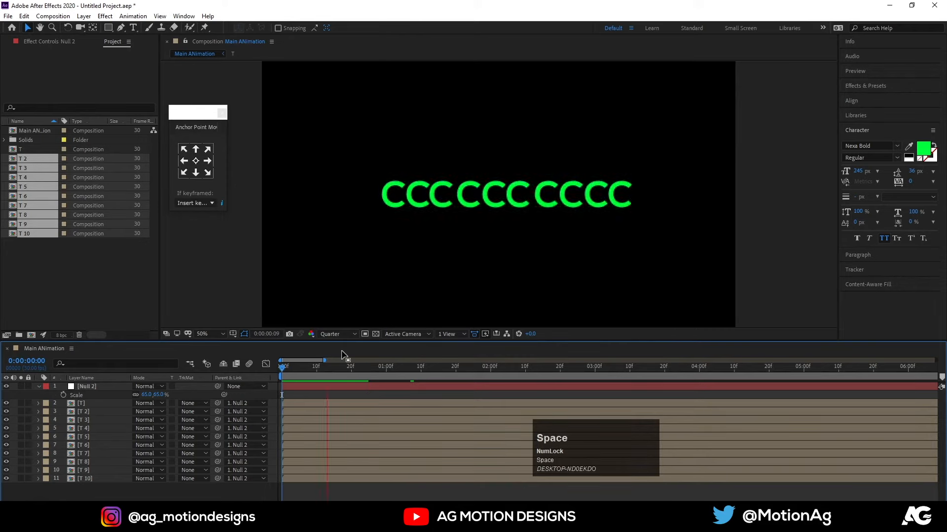
{"action": "left_click", "coordinate": [307, 372]}
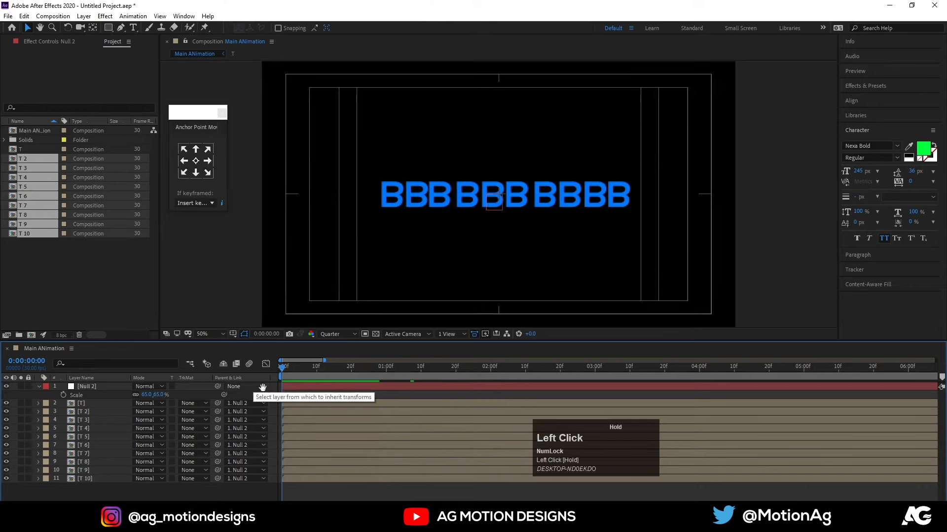
{"action": "key", "text": "space"}
{"action": "left_click", "coordinate": [347, 368]}
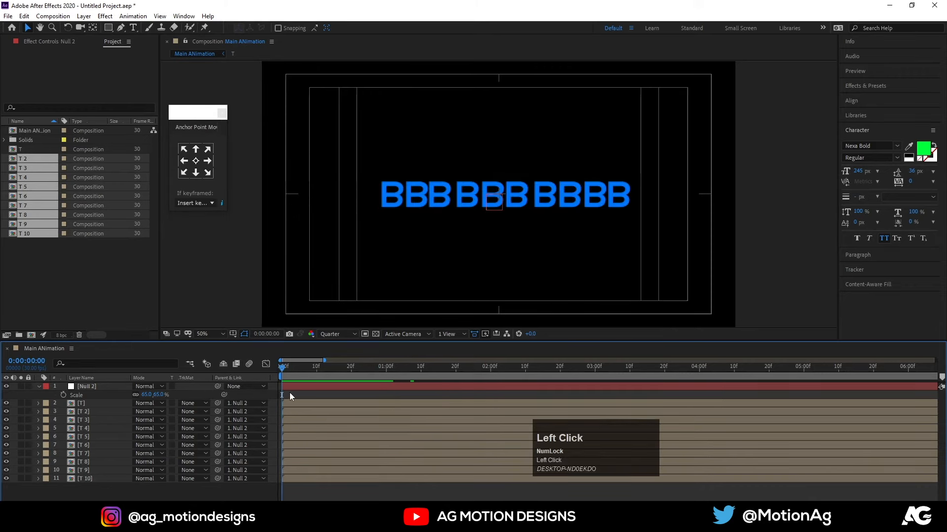
{"action": "key", "text": "u"}
{"action": "key", "text": "space"}
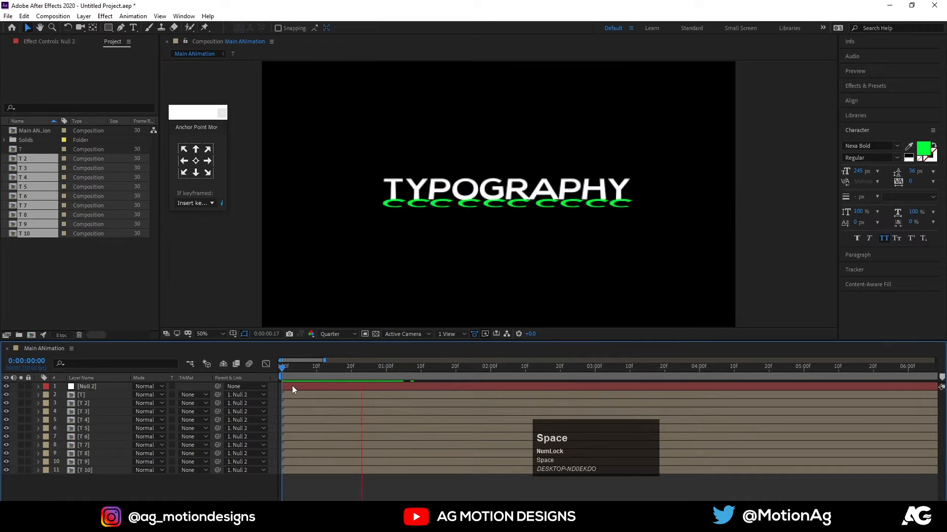
{"action": "left_click", "coordinate": [292, 374]}
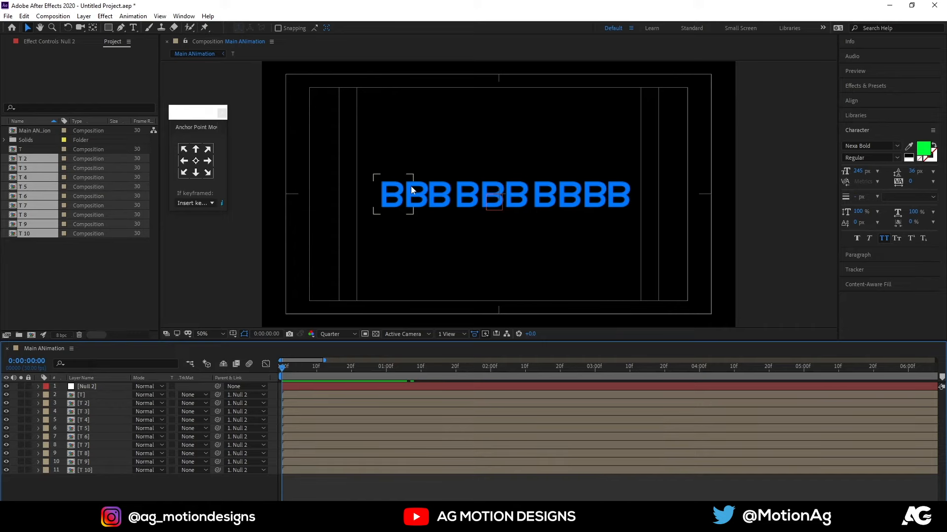
Open composition T and add scale keyframes to the B layer at frames 0 and 3.
{"action": "double_click", "coordinate": [86, 396]}
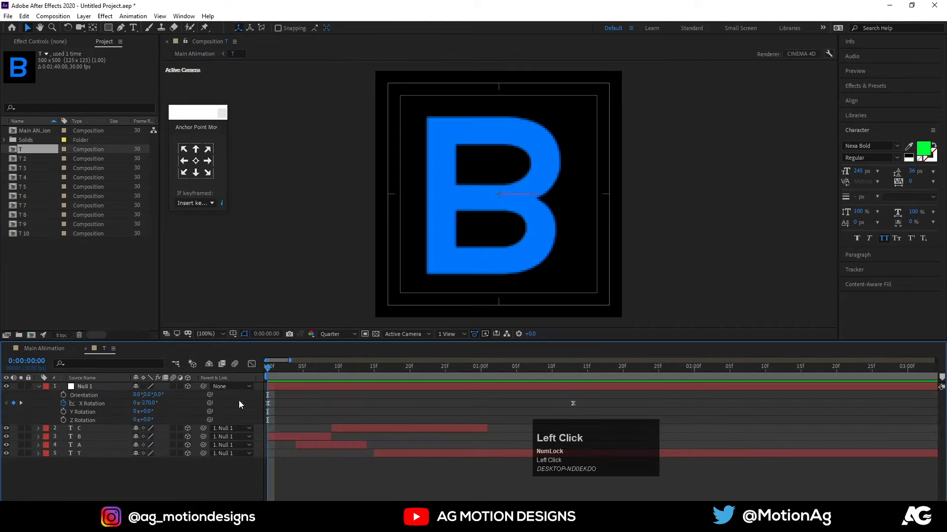
{"action": "left_click", "coordinate": [273, 435]}
{"action": "key", "text": "s"}
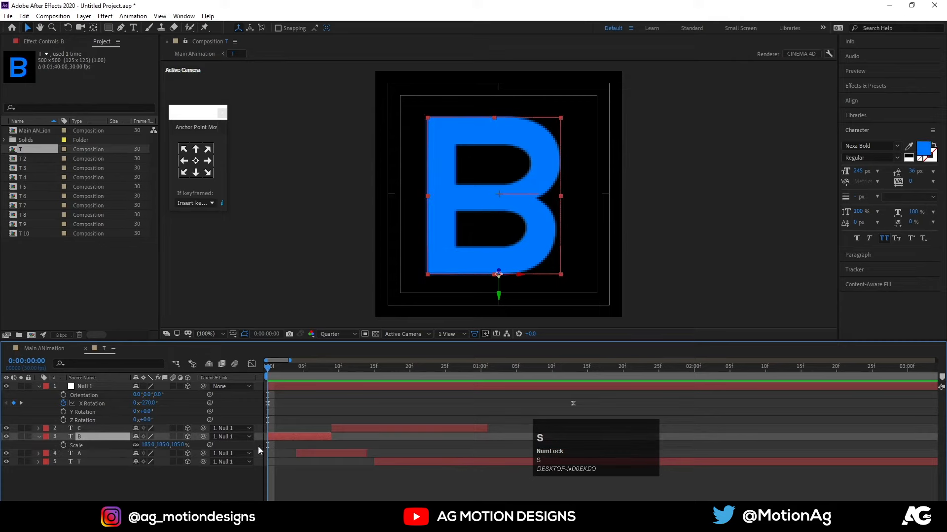
{"action": "left_click", "coordinate": [63, 446]}
{"action": "left_click_drag", "start_coordinate": [291, 372], "coordinate": [296, 372]}
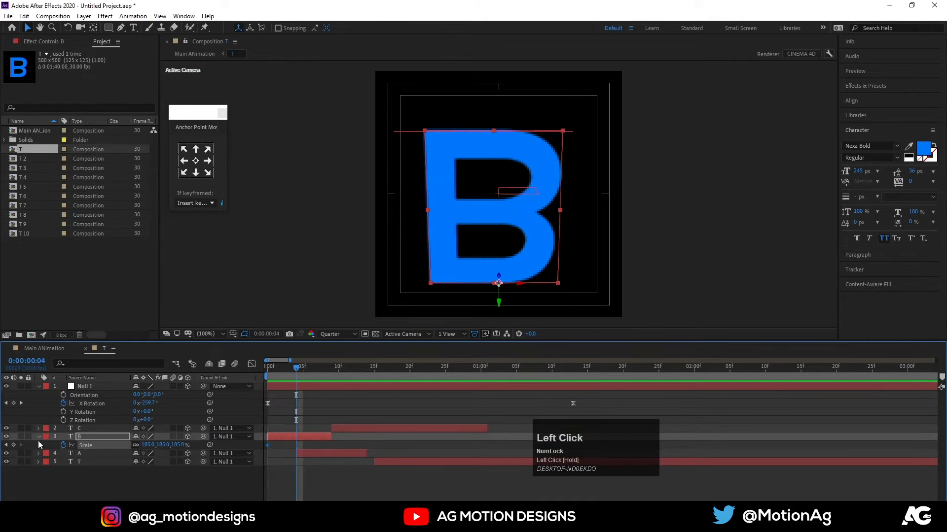
{"action": "left_click_drag", "start_coordinate": [291, 379], "coordinate": [288, 374]}
{"action": "left_click", "coordinate": [14, 446]}
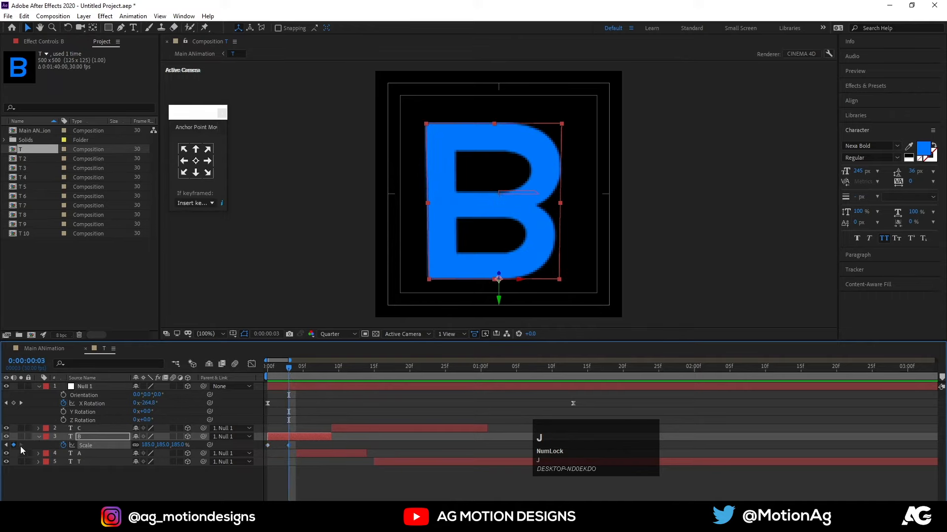
Set the B layer's scale to 0 at its first keyframe and play the animation.
{"action": "key", "text": "j"}
{"action": "left_click", "coordinate": [148, 446]}
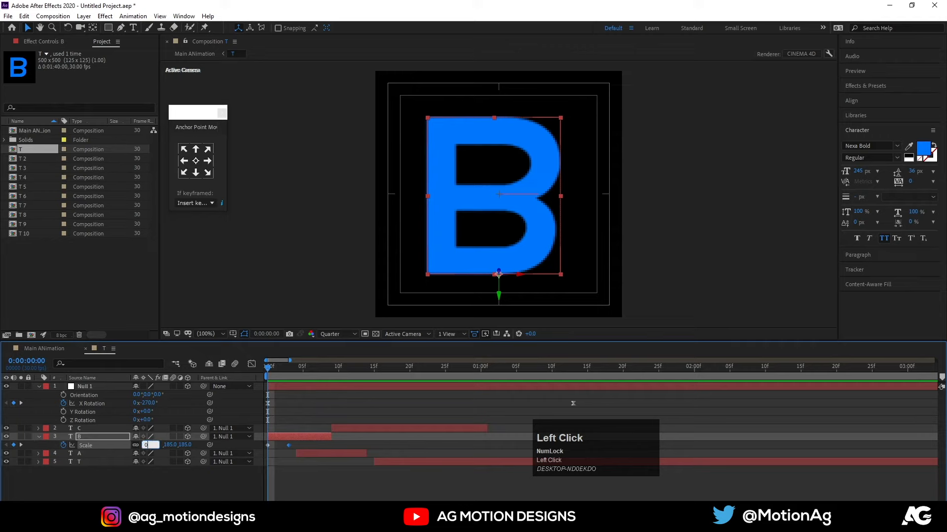
{"action": "key", "text": "Return"}
{"action": "key", "text": "space"}
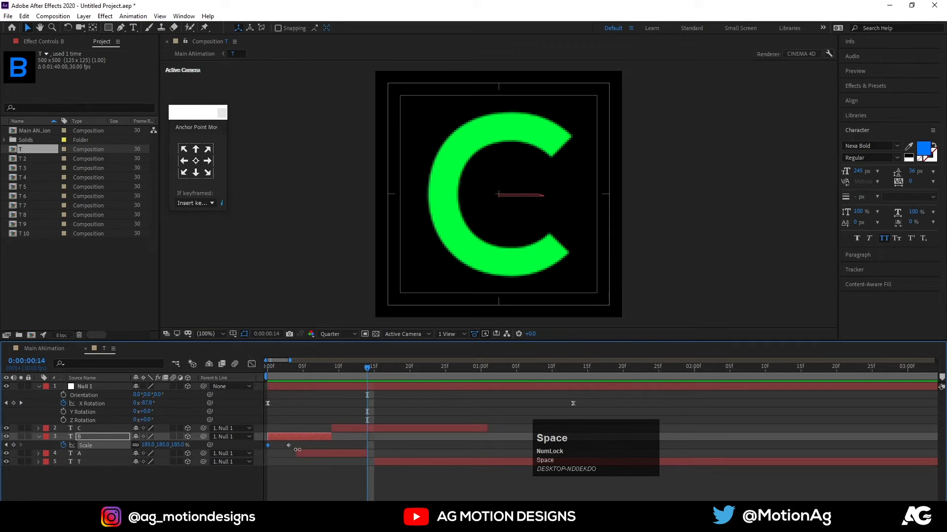
Copy the B layer's two scale keyframes in composition T and paste them onto the B layer of composition T 2 at frame 0.
{"action": "left_click_drag", "start_coordinate": [298, 448], "coordinate": [263, 453]}
{"action": "left_click", "coordinate": [266, 368]}
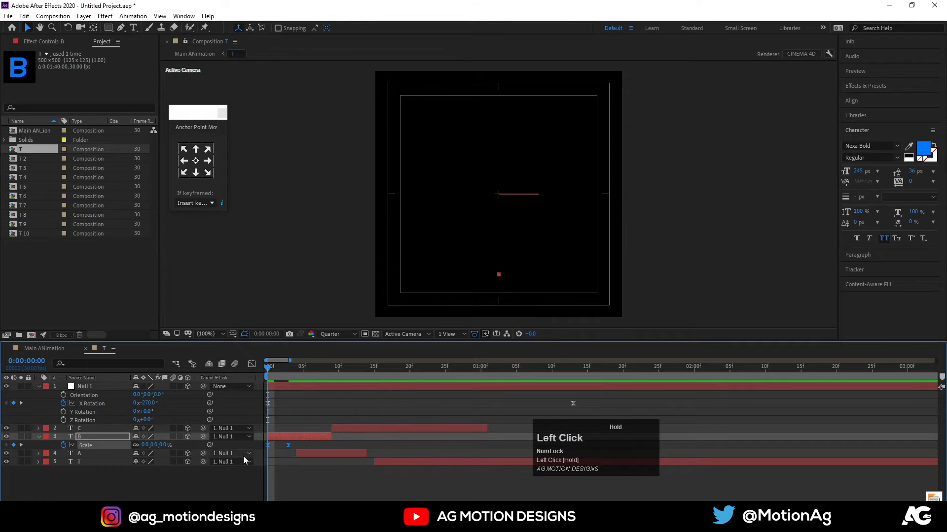
{"action": "key", "text": "ctrl+c"}
{"action": "left_click", "coordinate": [40, 348]}
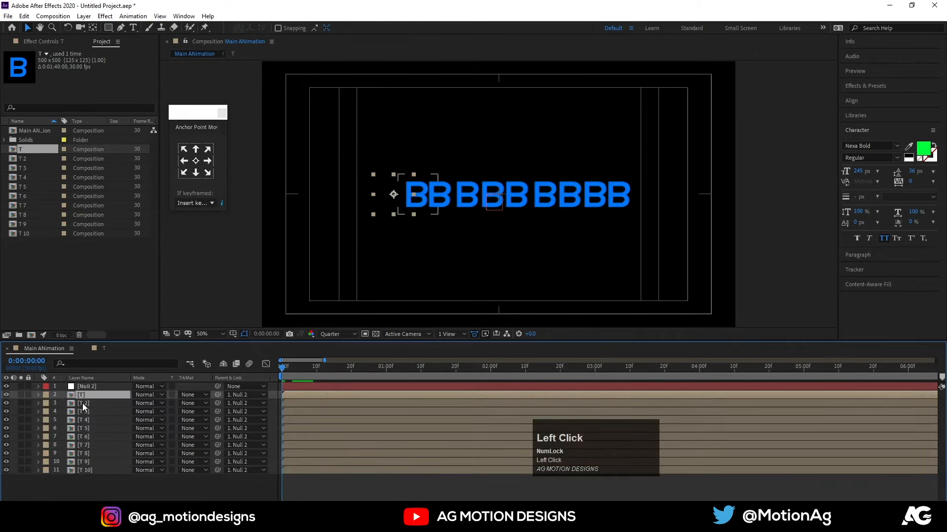
{"action": "double_click", "coordinate": [82, 403]}
{"action": "left_click", "coordinate": [280, 488]}
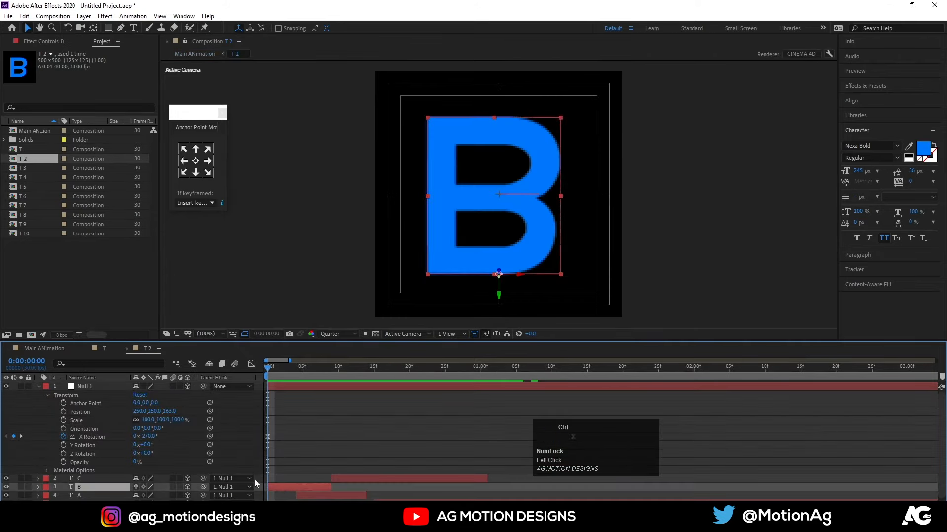
{"action": "key", "text": "ctrl+v"}
Paste the copied scale keyframes onto the B layers of compositions T 3 and T 4 at frame 0.
{"action": "left_click", "coordinate": [50, 352]}
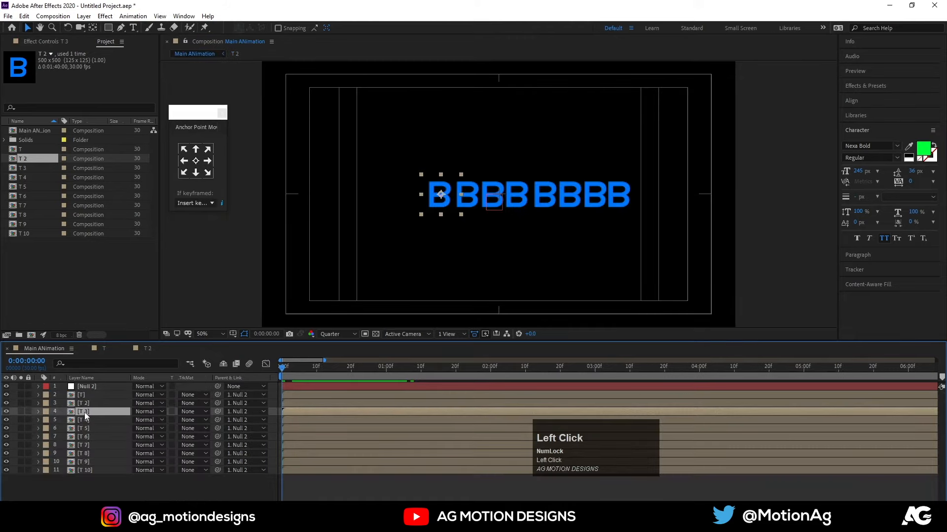
{"action": "double_click", "coordinate": [84, 413]}
{"action": "left_click", "coordinate": [278, 489]}
{"action": "key", "text": "ctrl+v"}
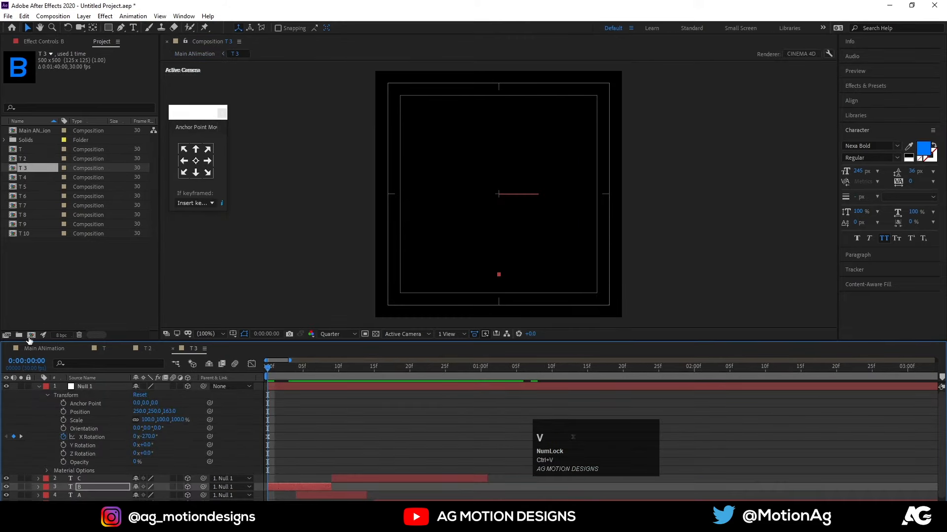
{"action": "left_click", "coordinate": [45, 350]}
{"action": "double_click", "coordinate": [86, 420]}
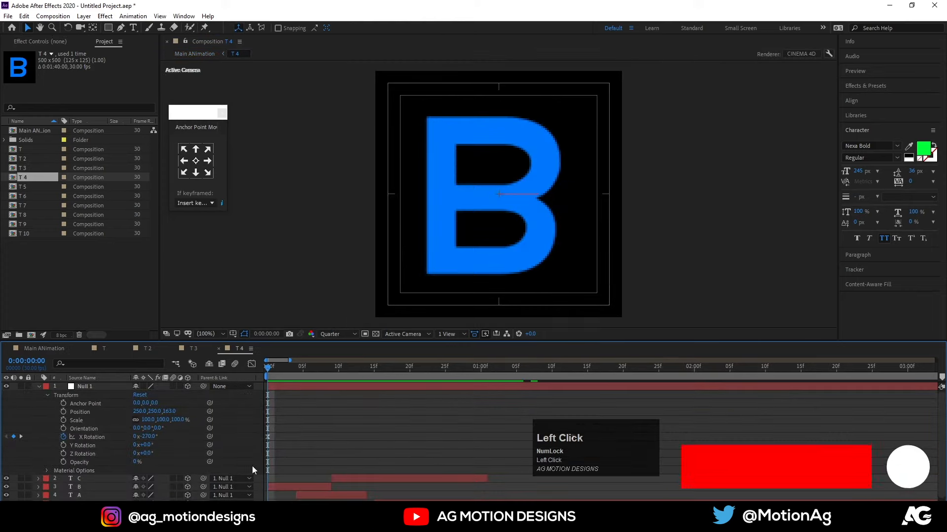
{"action": "left_click", "coordinate": [277, 489]}
{"action": "key", "text": "ctrl+v"}
Paste the copied scale keyframes onto the B layer of composition T 5, then open composition T 6 from Main ANimation.
{"action": "left_click", "coordinate": [45, 349]}
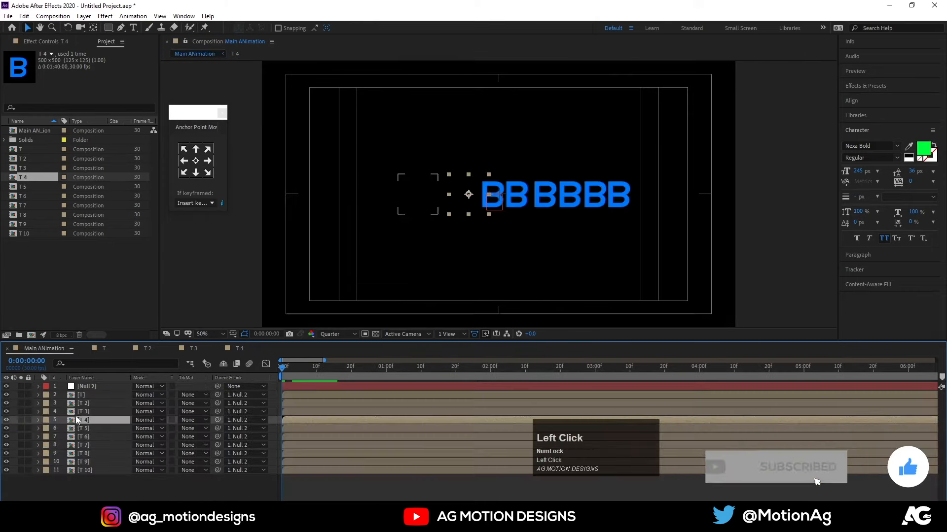
{"action": "double_click", "coordinate": [79, 428]}
{"action": "left_click", "coordinate": [277, 488]}
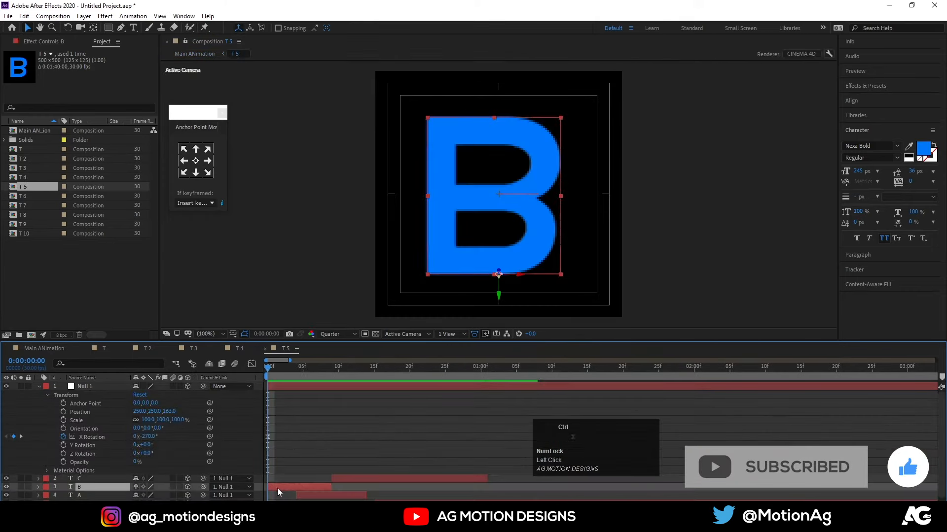
{"action": "key", "text": "ctrl+v"}
{"action": "left_click", "coordinate": [63, 348]}
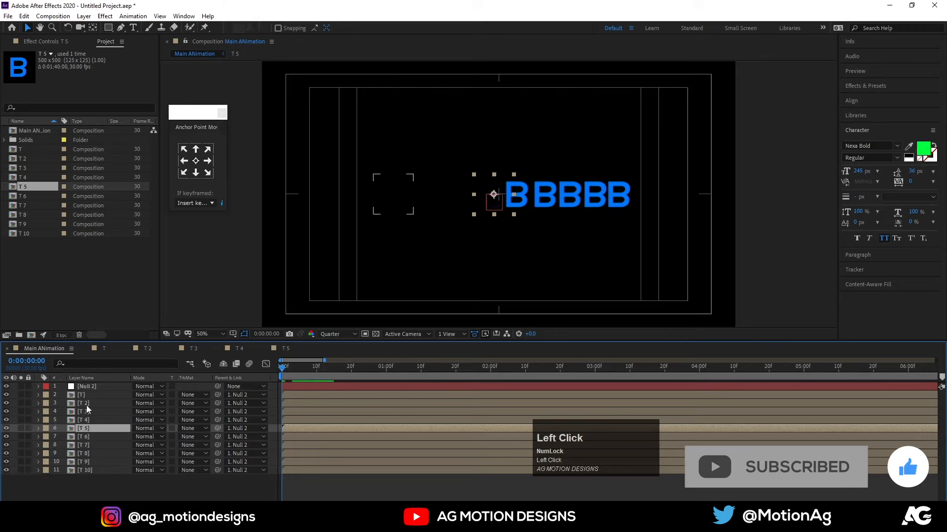
{"action": "double_click", "coordinate": [83, 437]}
{"action": "left_click", "coordinate": [270, 489]}
{"action": "key", "text": "ctrl+c"}
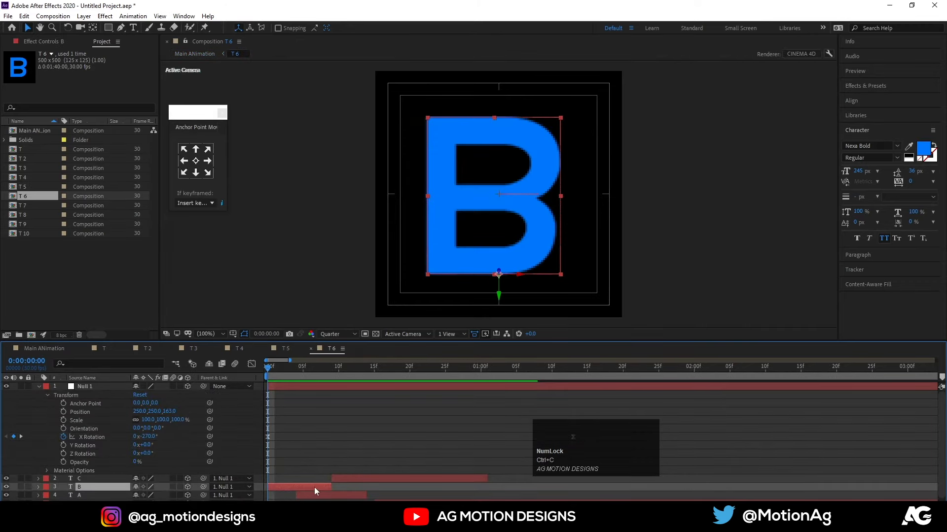
{"action": "scroll", "coordinate": [304, 477], "scroll_direction": "down", "scroll_amount": 1}
{"action": "key", "text": "u"}
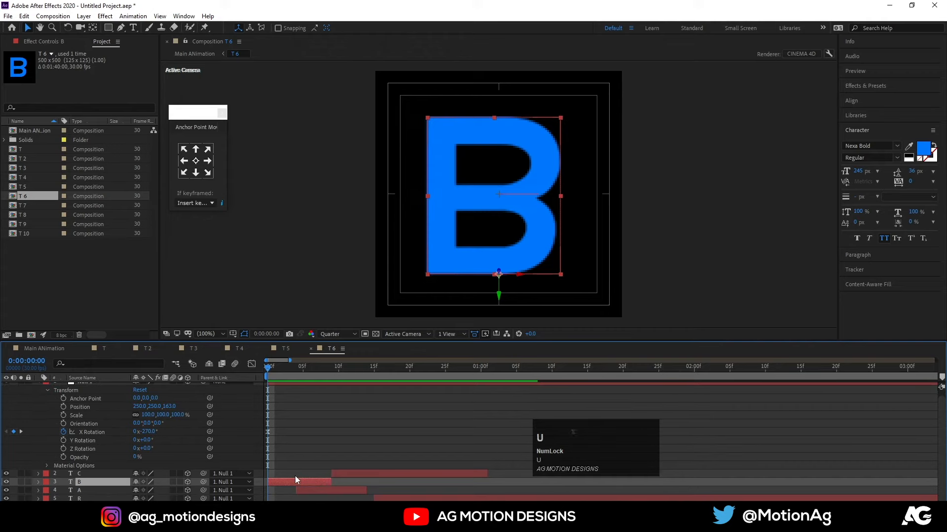
{"action": "key", "text": "ctrl+v"}
Copy the B layer's scale keyframes from composition T 5 and paste them onto the B layer of composition T 6.
{"action": "left_click", "coordinate": [285, 352]}
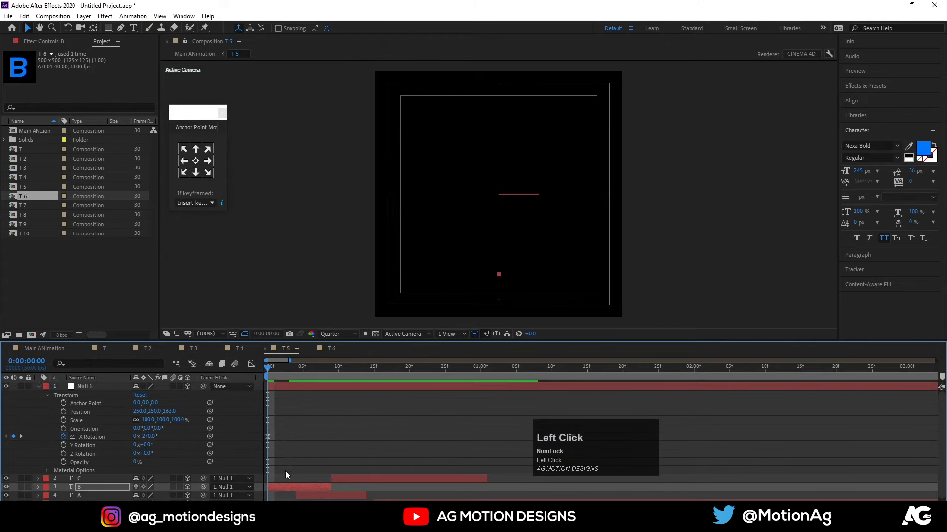
{"action": "key", "text": "u"}
{"action": "left_click", "coordinate": [299, 498]}
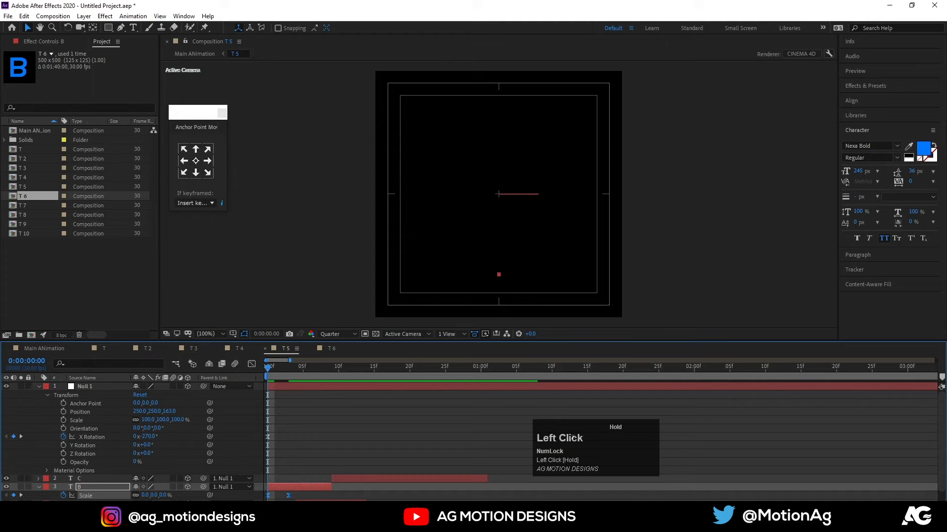
{"action": "key", "text": "ctrl+c"}
{"action": "left_click", "coordinate": [331, 348]}
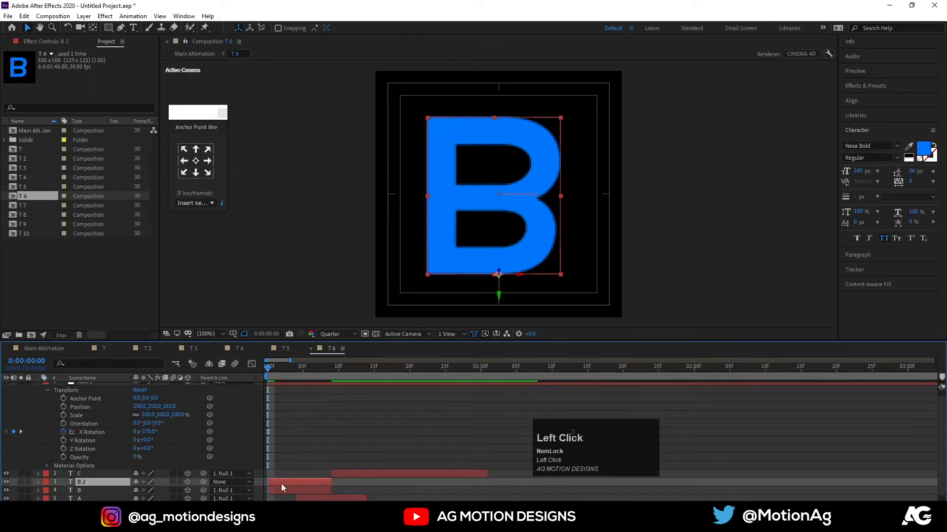
{"action": "left_click", "coordinate": [281, 483]}
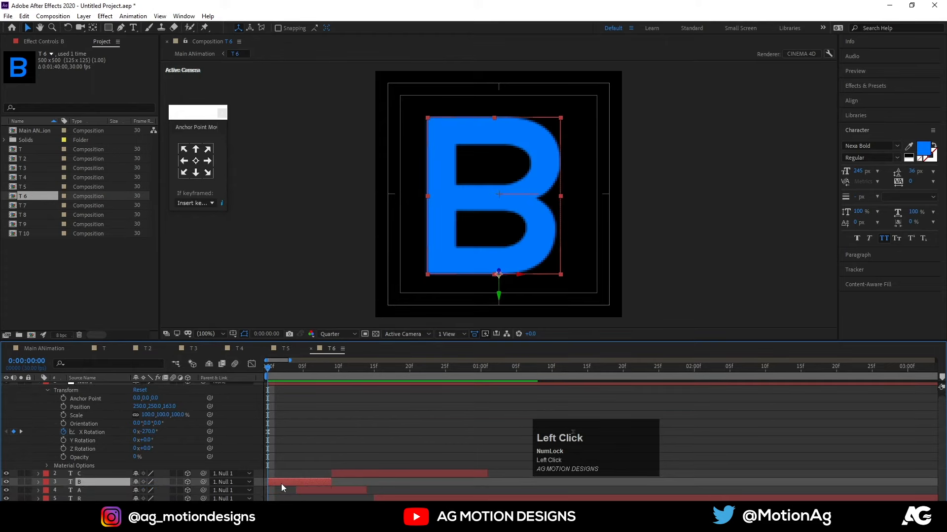
{"action": "key", "text": "ctrl+v"}
Paste the copied scale keyframes onto the B layers of compositions T 7 and T 8 at frame 0.
{"action": "left_click", "coordinate": [42, 353]}
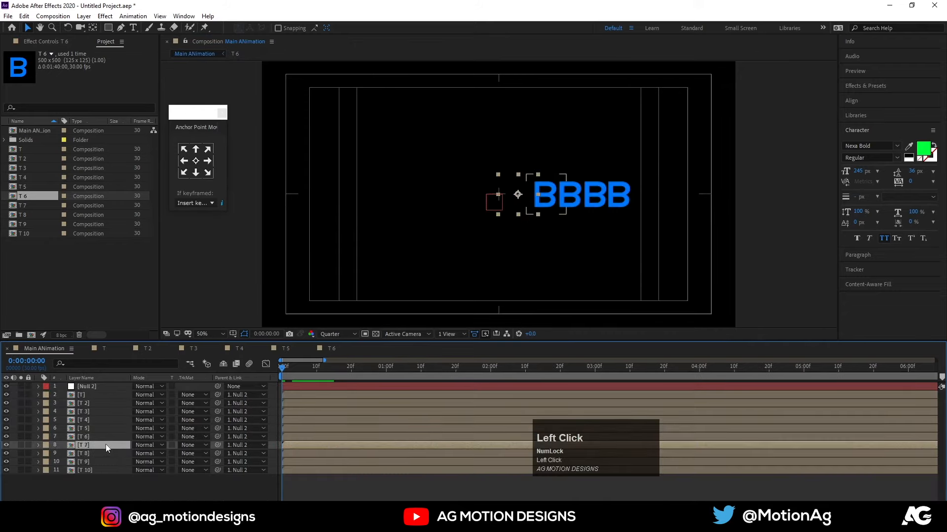
{"action": "double_click", "coordinate": [105, 445]}
{"action": "left_click", "coordinate": [287, 483]}
{"action": "key", "text": "ctrl+v"}
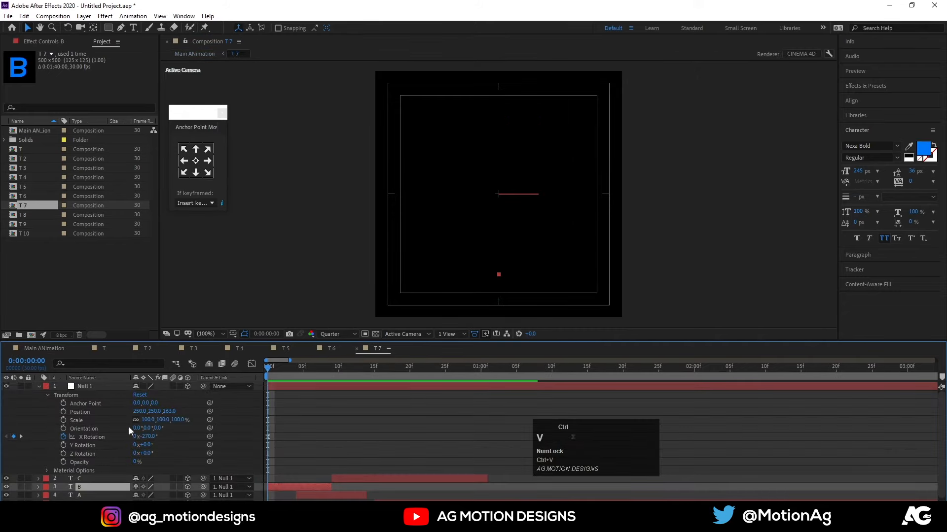
{"action": "left_click", "coordinate": [56, 347]}
{"action": "double_click", "coordinate": [112, 453]}
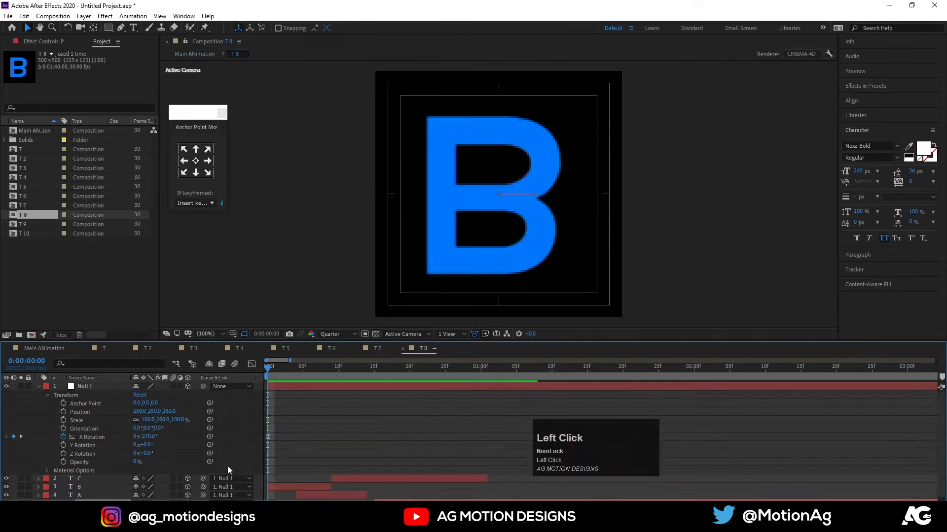
{"action": "left_click", "coordinate": [280, 486]}
{"action": "key", "text": "ctrl+v"}
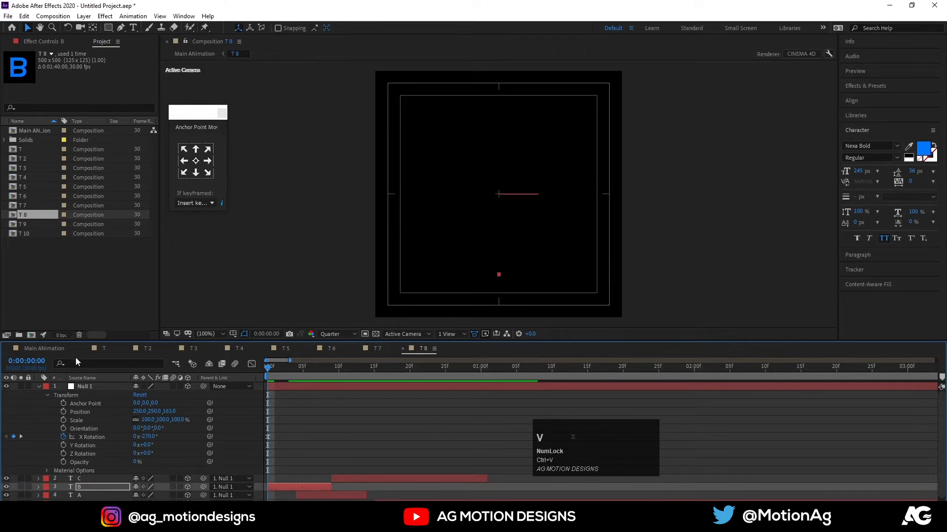
Paste the copied scale keyframes onto the B layers of compositions T 9 and T 10 at frame 0.
{"action": "left_click", "coordinate": [55, 348]}
{"action": "double_click", "coordinate": [102, 458]}
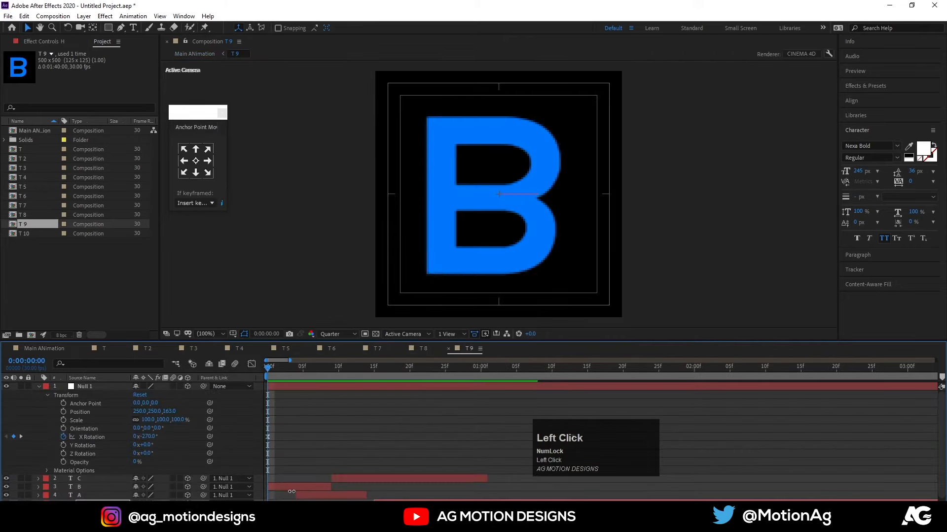
{"action": "left_click", "coordinate": [290, 491]}
{"action": "key", "text": "ctrl+v"}
{"action": "left_click", "coordinate": [34, 348]}
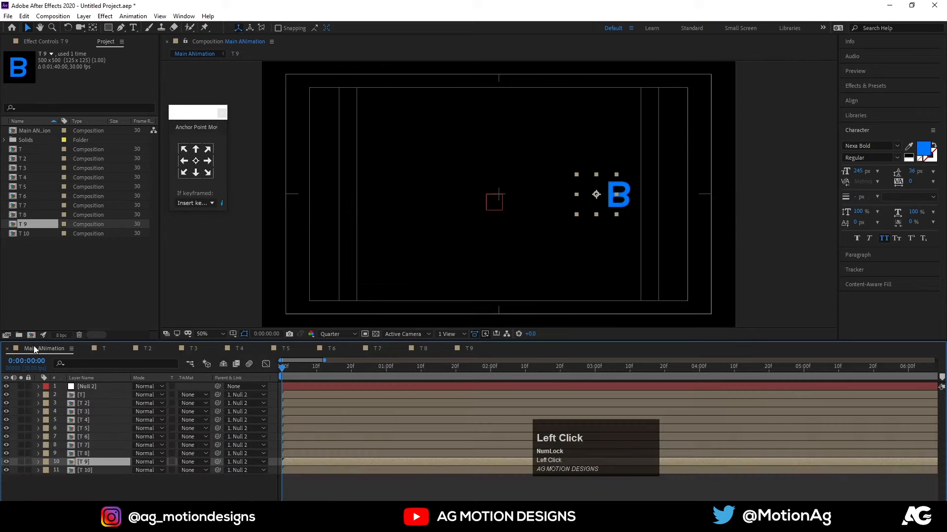
{"action": "double_click", "coordinate": [90, 469]}
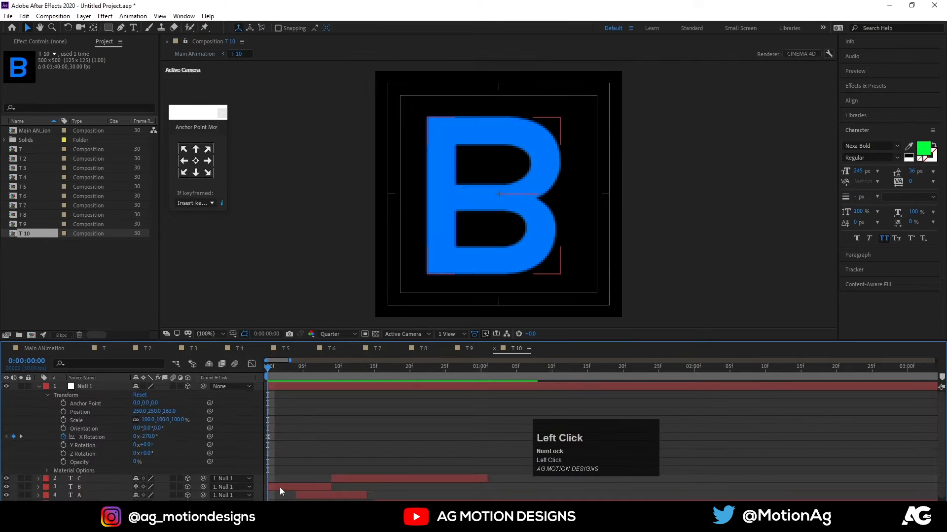
{"action": "left_click", "coordinate": [279, 487]}
{"action": "key", "text": "ctrl+v"}
Return to Main ANimation, preview the letters scaling in and rotating, and go back to the first frame.
{"action": "left_click", "coordinate": [62, 349]}
{"action": "key", "text": "space"}
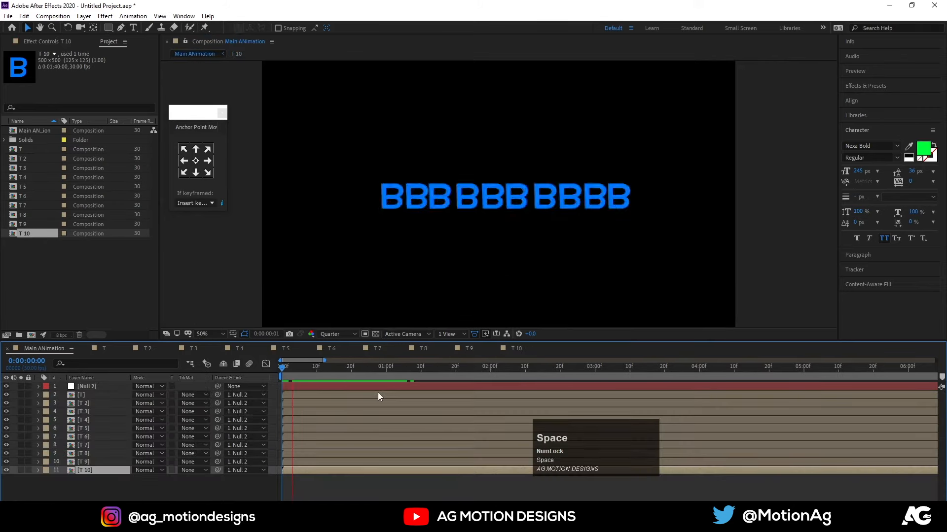
{"action": "left_click", "coordinate": [312, 372]}
{"action": "key", "text": "space"}
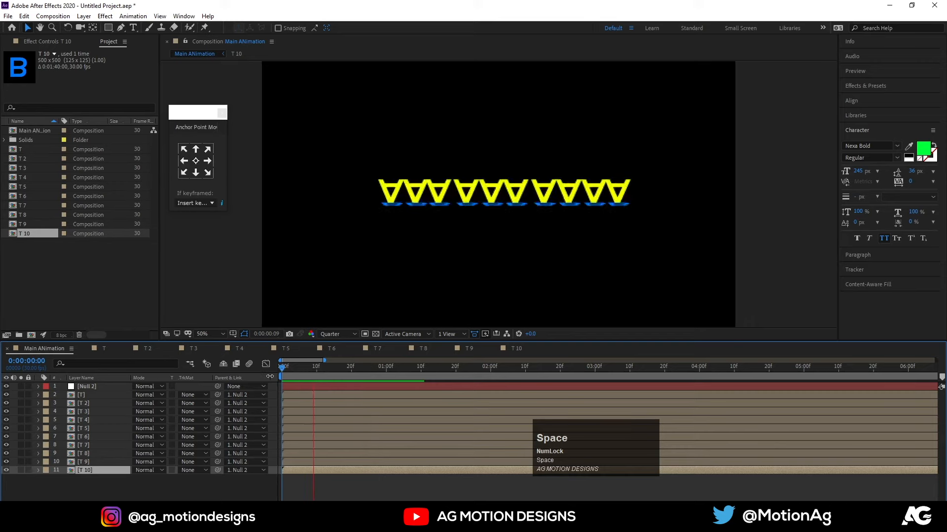
{"action": "left_click", "coordinate": [310, 368]}
{"action": "key", "text": "space"}
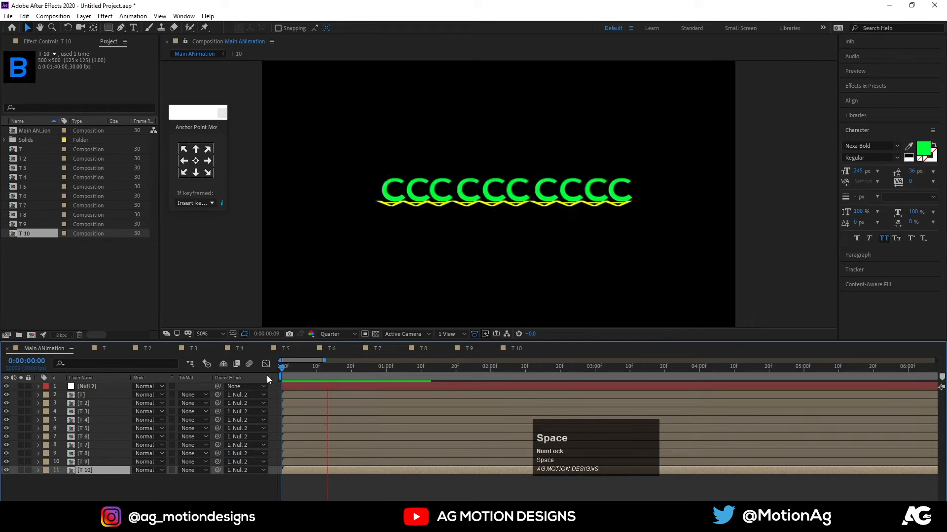
{"action": "left_click", "coordinate": [283, 374]}
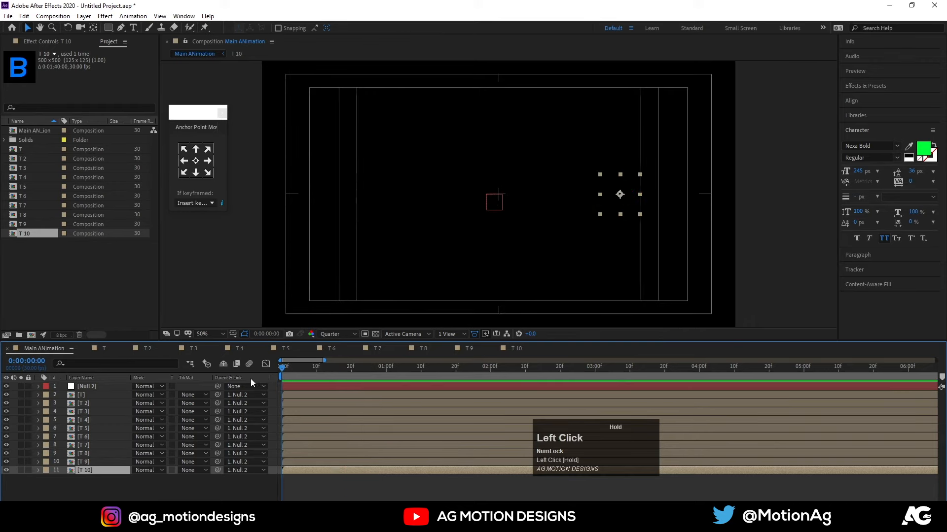
Move the start of layer T 2 to frame 2 and of layer T 3 to frame 4 in Main ANimation.
{"action": "key", "text": "equal"}
{"action": "key", "text": "equal"}
{"action": "left_click_drag", "start_coordinate": [300, 372], "coordinate": [309, 371]}
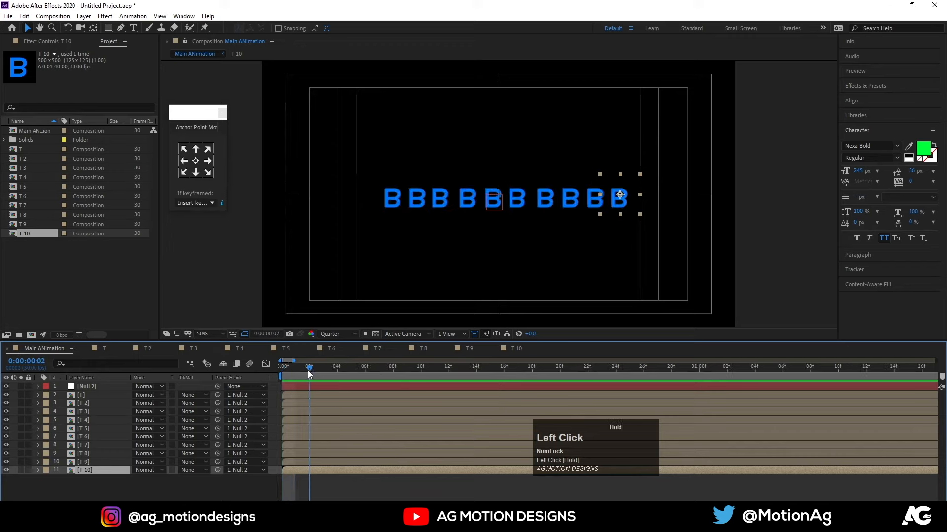
{"action": "left_click", "coordinate": [324, 404]}
{"action": "key", "text": "bracketleft"}
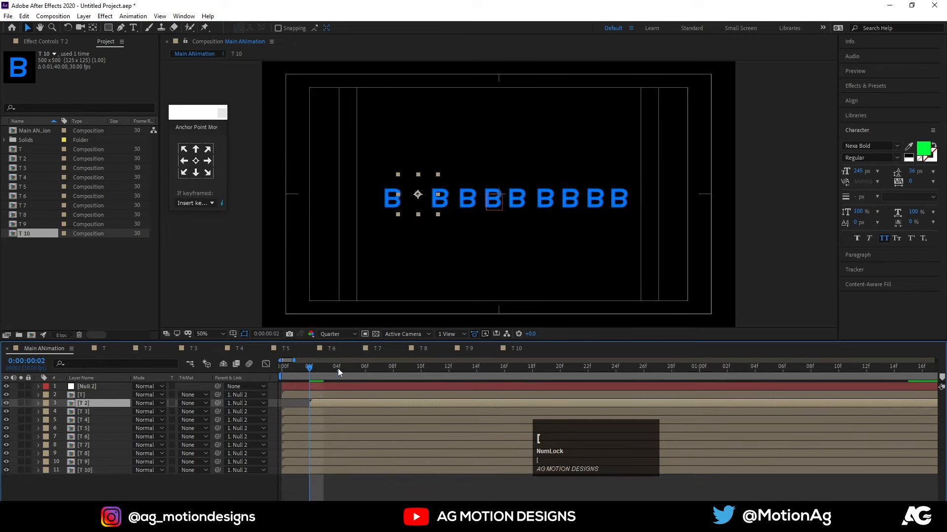
{"action": "left_click", "coordinate": [337, 368]}
{"action": "left_click", "coordinate": [345, 411]}
{"action": "key", "text": "bracketleft"}
Move the start of layer T 4 to frame 6 in Main ANimation.
{"action": "left_click", "coordinate": [374, 373]}
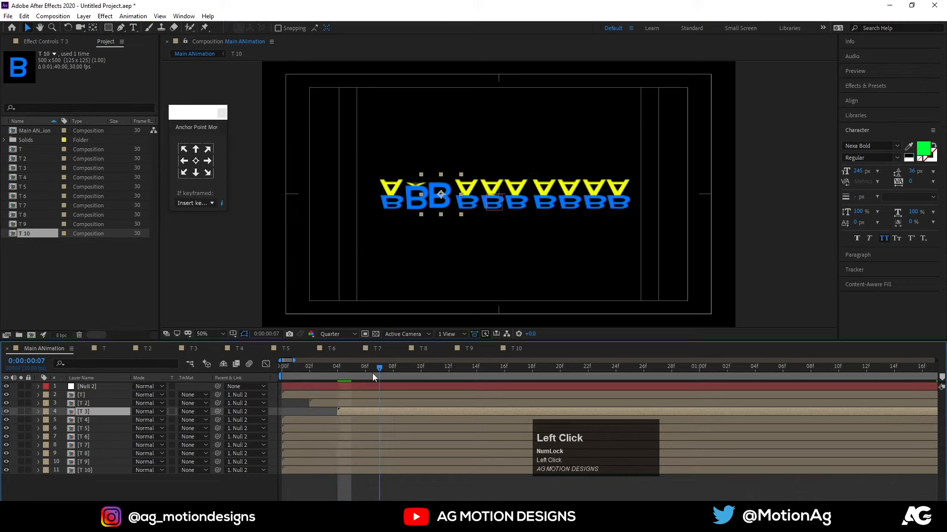
{"action": "left_click", "coordinate": [355, 421]}
{"action": "key", "text": "bracketleft"}
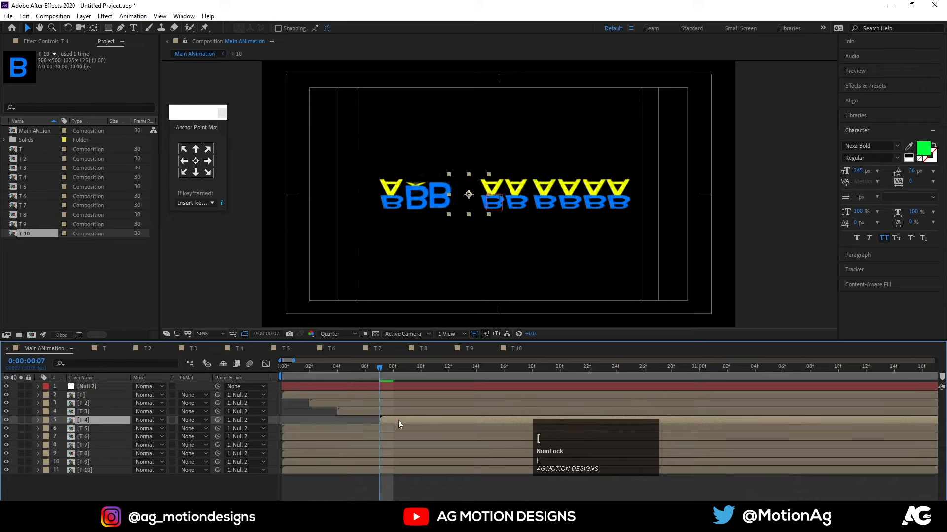
{"action": "left_click", "coordinate": [402, 369]}
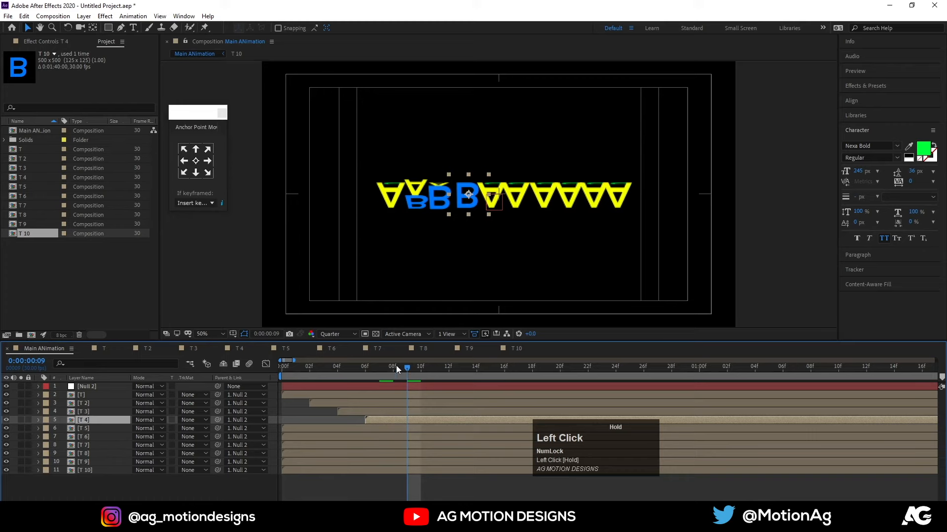
Move the start of layers T 5 and T 6 to frame 8 in Main ANimation.
{"action": "left_click", "coordinate": [395, 367]}
{"action": "left_click", "coordinate": [399, 434]}
{"action": "key", "text": "bracketleft"}
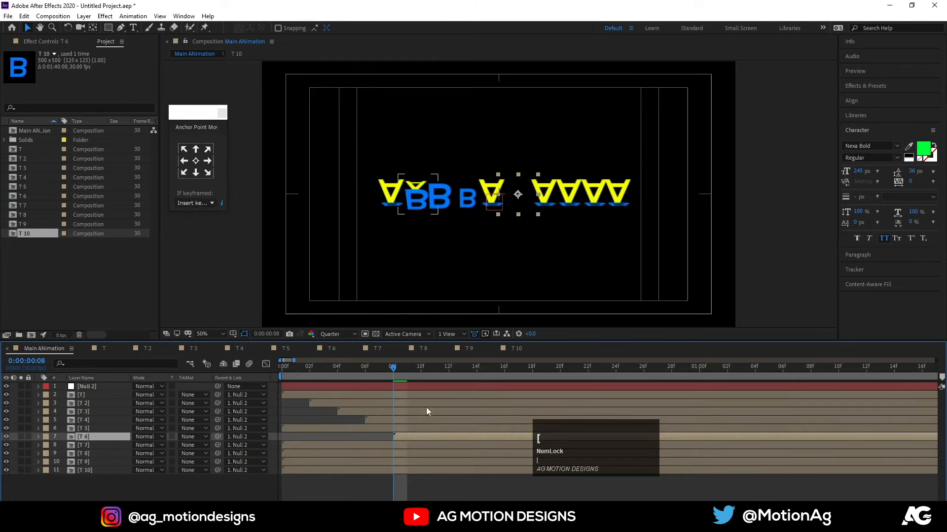
{"action": "left_click", "coordinate": [397, 428]}
{"action": "key", "text": "bracketleft"}
Move the start of layer T 6 to frame 10 and of layer T 7 to frame 12.
{"action": "left_click", "coordinate": [425, 374]}
{"action": "left_click", "coordinate": [421, 436]}
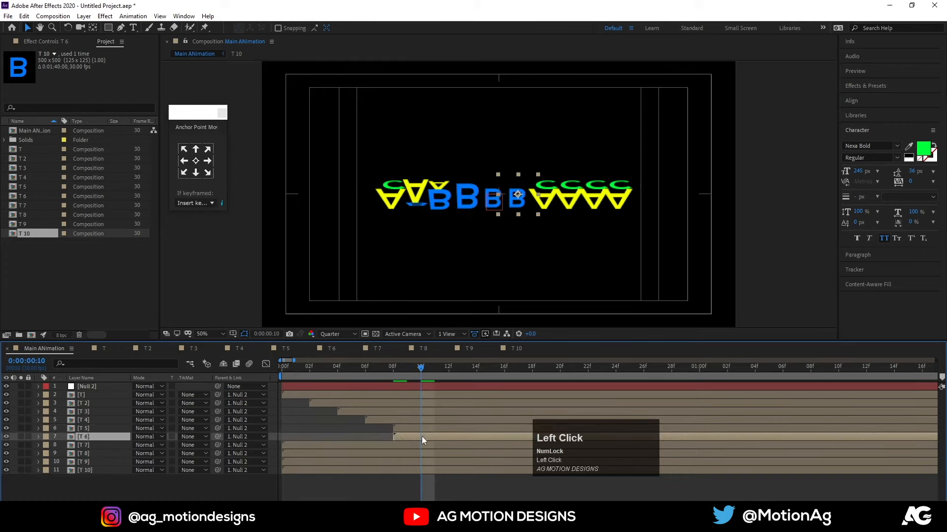
{"action": "key", "text": "bracketleft"}
{"action": "left_click", "coordinate": [451, 371]}
{"action": "left_click", "coordinate": [453, 445]}
{"action": "key", "text": "bracketleft"}
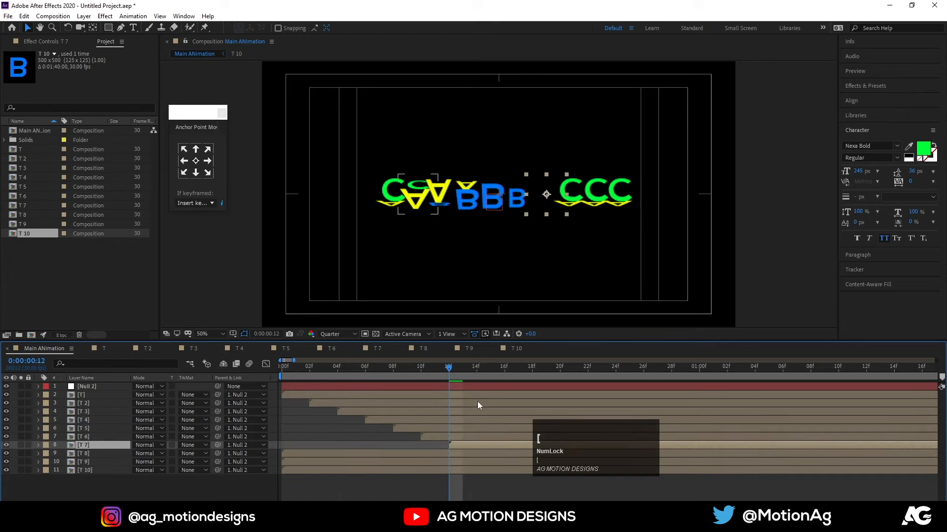
Move the start of layer T 8 to frame 14 and of layer T 9 to frame 17.
{"action": "key", "text": "minus"}
{"action": "key", "text": "minus"}
{"action": "left_click", "coordinate": [345, 371]}
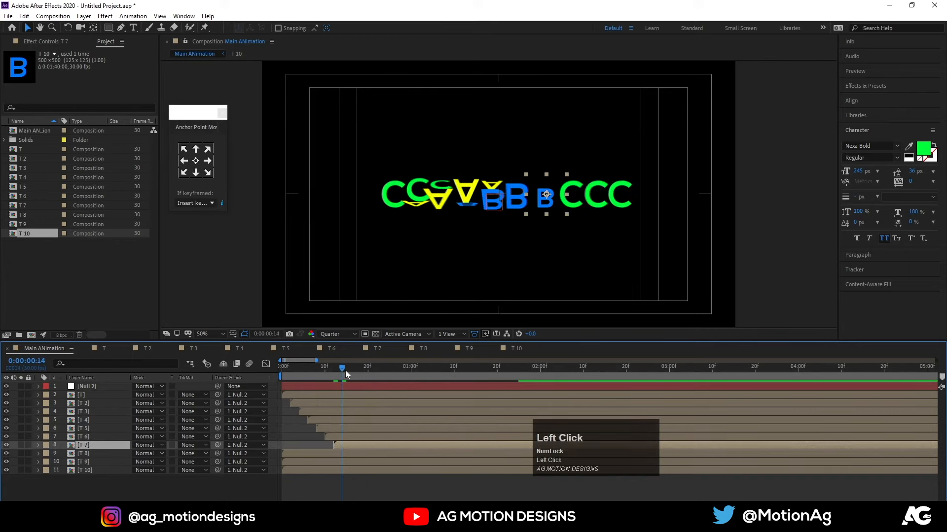
{"action": "left_click", "coordinate": [353, 454]}
{"action": "key", "text": "bracketleft"}
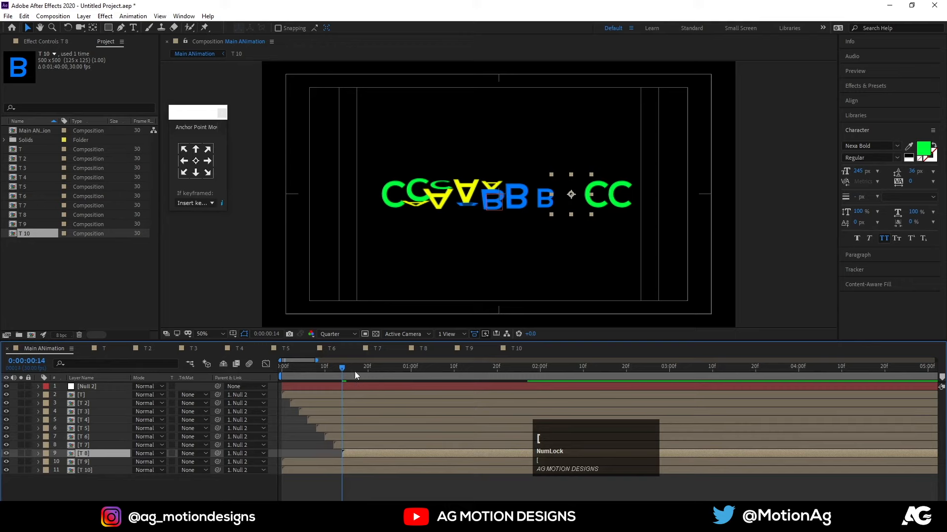
{"action": "left_click", "coordinate": [355, 371]}
{"action": "left_click", "coordinate": [348, 463]}
{"action": "key", "text": "bracketleft"}
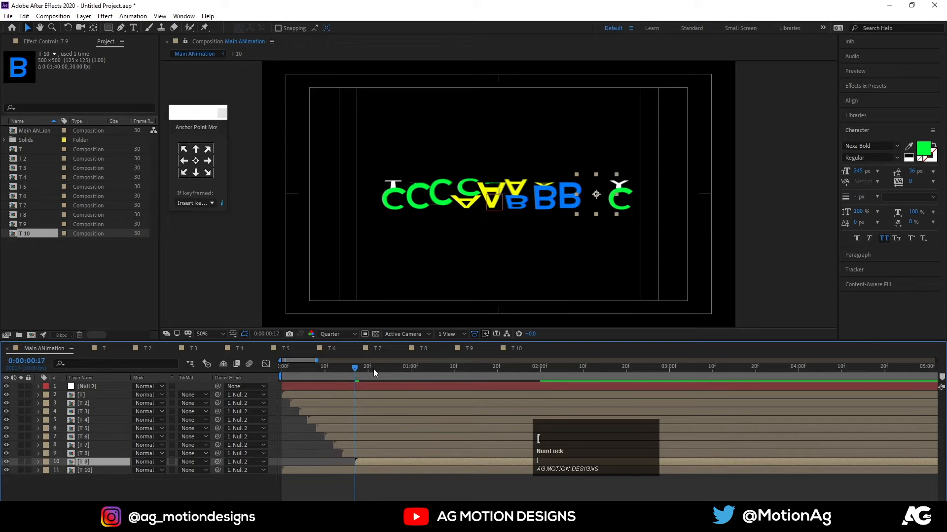
Move the start of layer T 10 to just past frame 20 and preview the staggered animation.
{"action": "left_click", "coordinate": [373, 369]}
{"action": "left_click", "coordinate": [371, 470]}
{"action": "key", "text": "bracketleft"}
{"action": "key", "text": "space"}
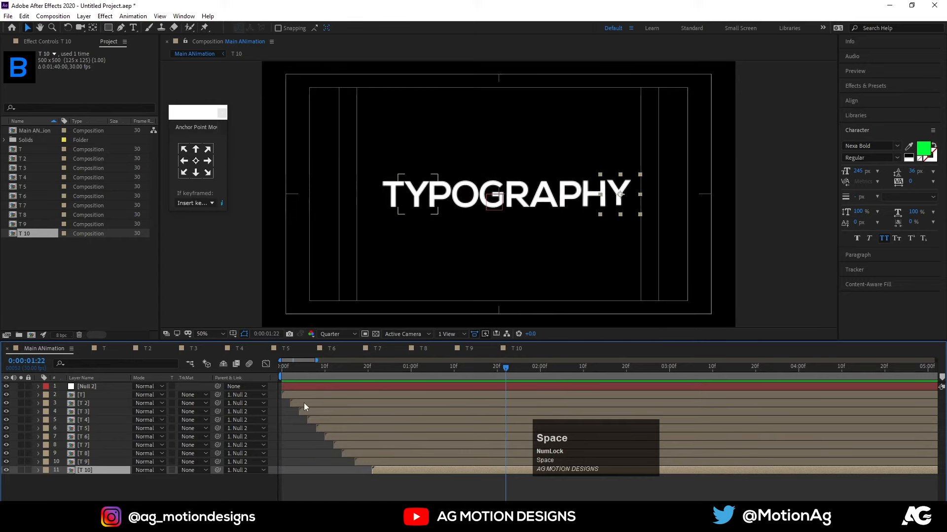
Try scattering the start times of the letter layers in random order, preview the result, and undo the shifts.
{"action": "left_click_drag", "start_coordinate": [304, 403], "coordinate": [338, 471]}
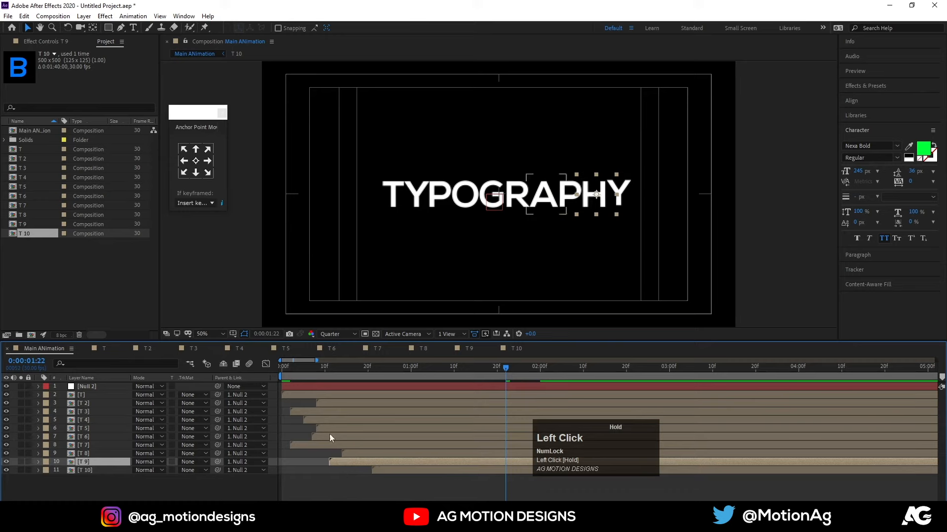
{"action": "key", "text": "space"}
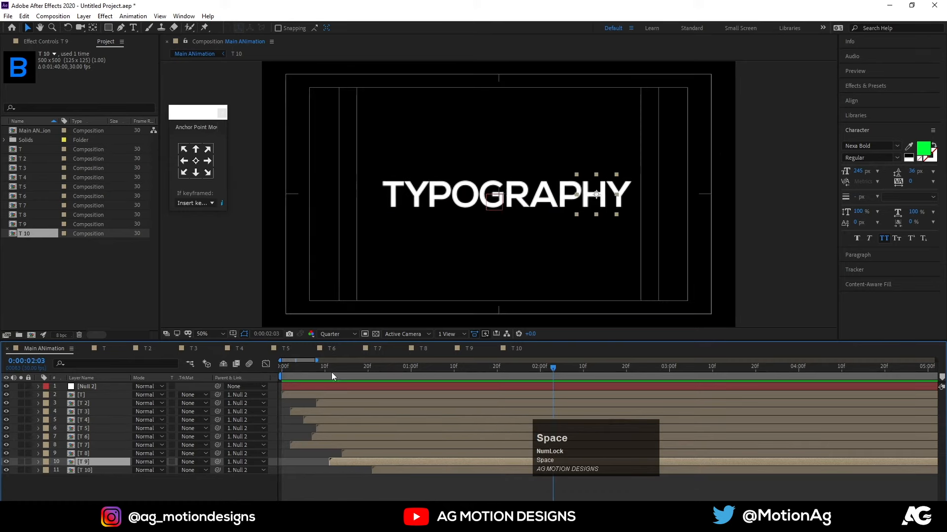
{"action": "key", "text": "ctrl"}
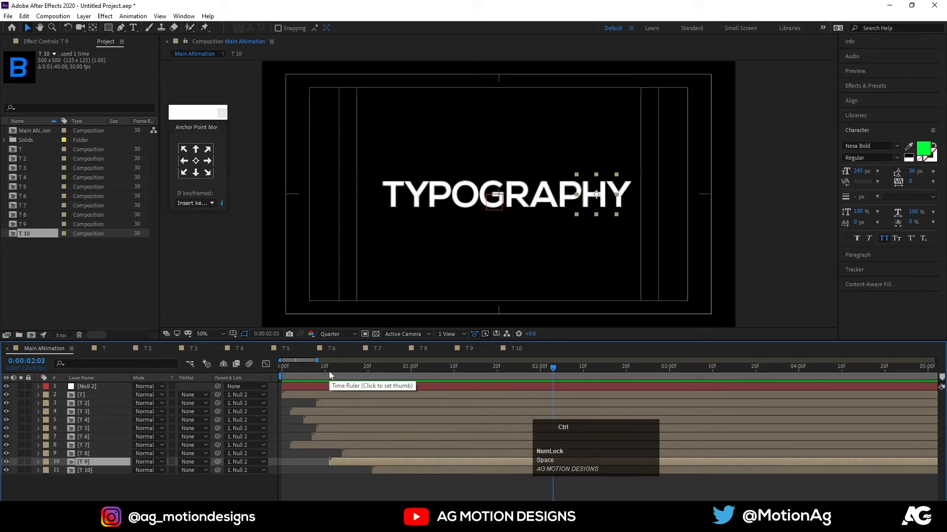
{"action": "key", "text": "ctrl+z"}
{"action": "key", "text": "ctrl+z"}
{"action": "key", "text": "ctrl+z"}
{"action": "key", "text": "ctrl+z"}
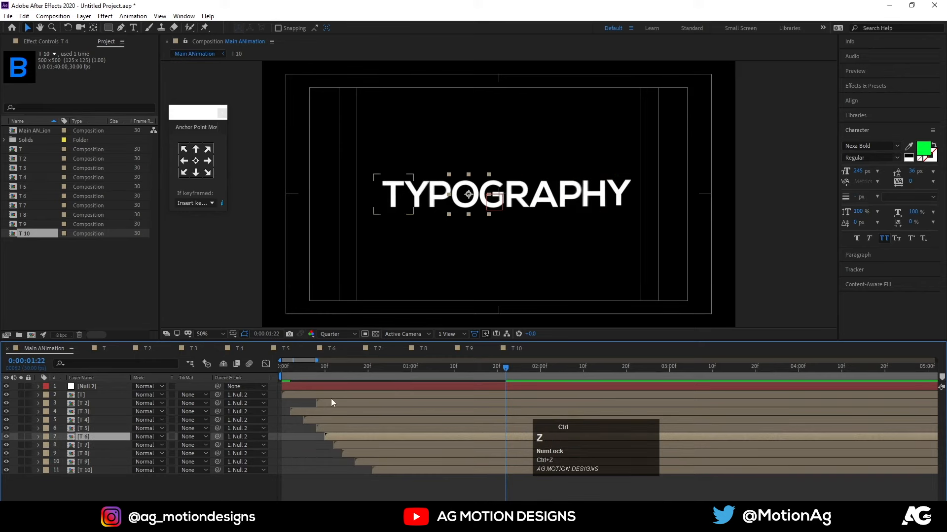
{"action": "key", "text": "ctrl+z"}
{"action": "key", "text": "ctrl+z"}
{"action": "key", "text": "ctrl+z"}
{"action": "key", "text": "ctrl+z"}
Play the letter animation in Main ANimation from frame 0.
{"action": "left_click", "coordinate": [280, 375]}
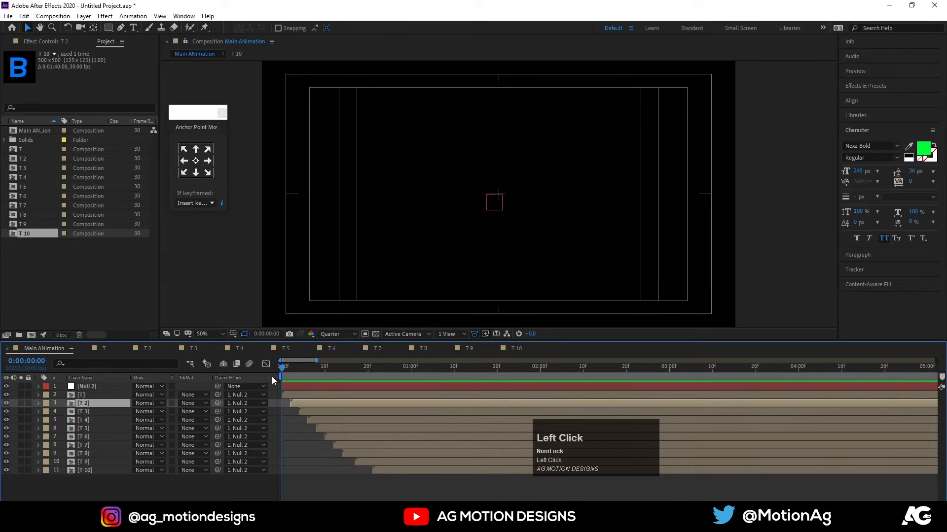
{"action": "key", "text": "space"}
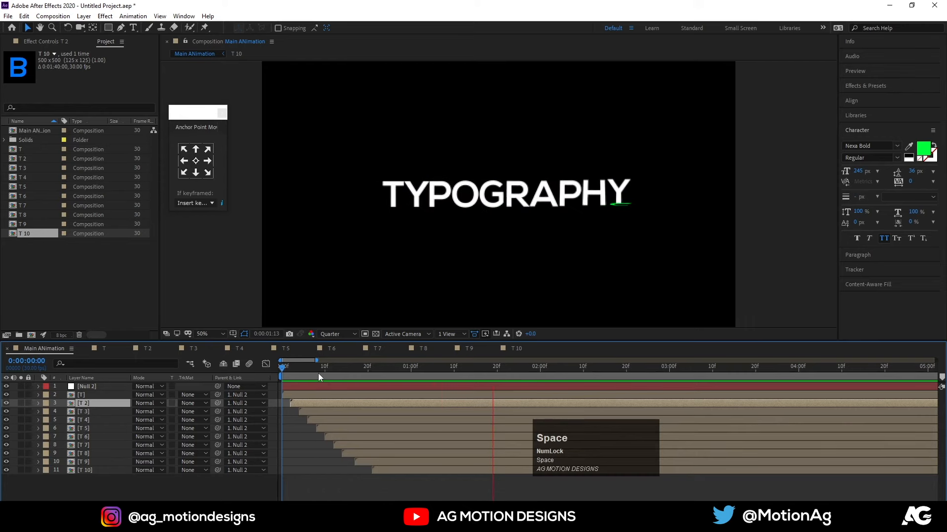
{"action": "key", "text": "space"}
Close the open timelines of the letter compositions T to T 10, keeping only Main ANimation open.
{"action": "left_click", "coordinate": [87, 347]}
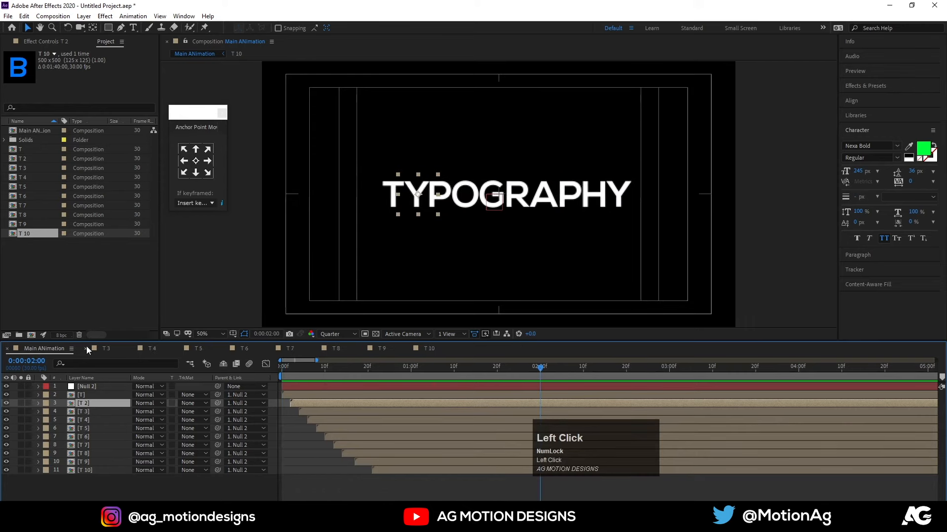
{"action": "left_click", "coordinate": [86, 346]}
{"action": "left_click", "coordinate": [87, 347]}
{"action": "left_click", "coordinate": [86, 346]}
{"action": "left_click", "coordinate": [87, 346]}
{"action": "left_click", "coordinate": [87, 346]}
Find the Wiggle - position preset, apply it to layer T, and preview the motion.
{"action": "left_click", "coordinate": [82, 395]}
{"action": "left_click", "coordinate": [890, 86]}
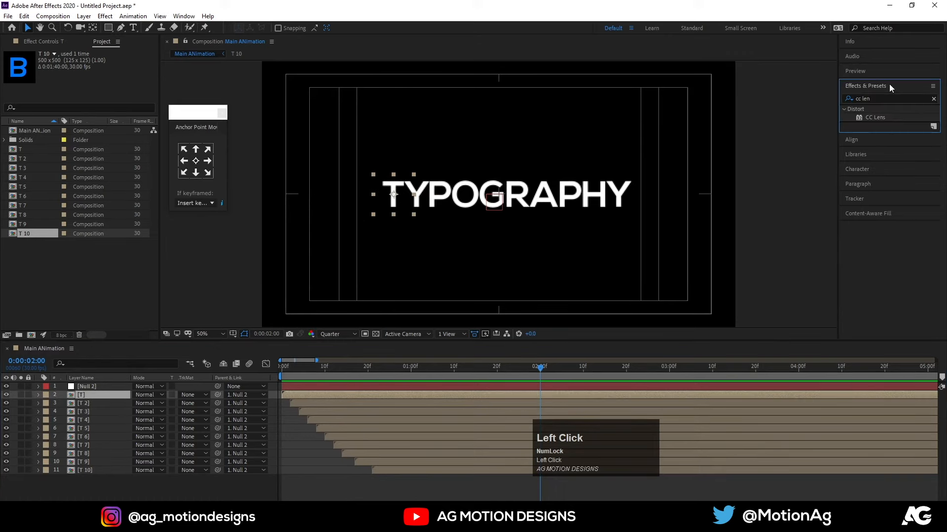
{"action": "left_click", "coordinate": [882, 98]}
{"action": "key", "text": "ctrl+a"}
{"action": "type", "text": "wigg"}
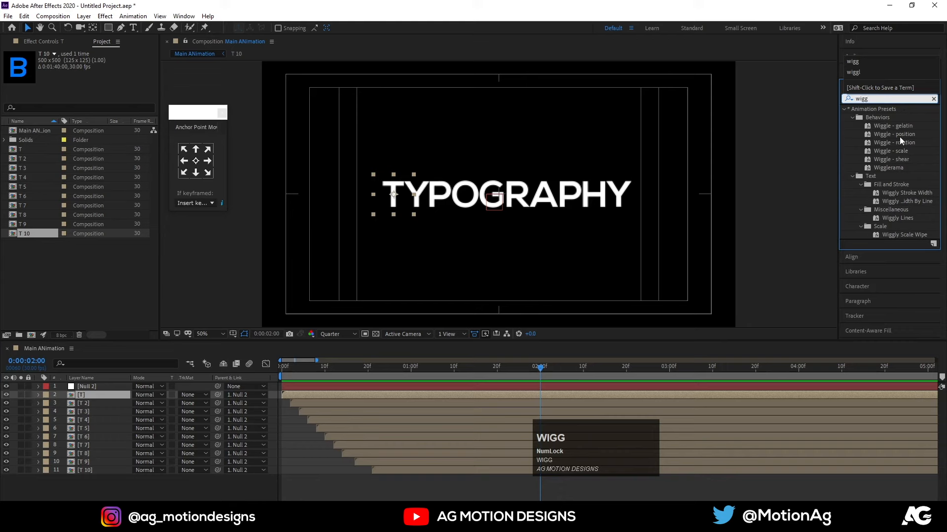
{"action": "left_click", "coordinate": [899, 137]}
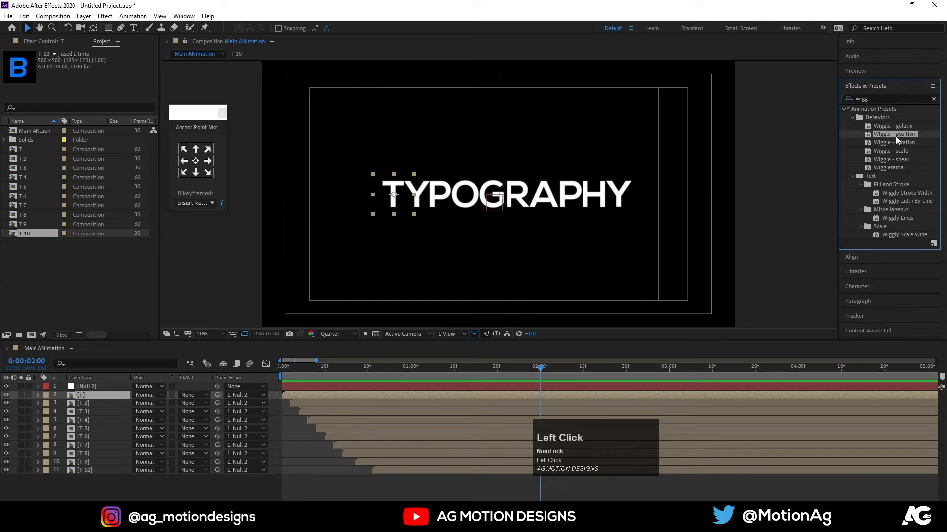
{"action": "double_click", "coordinate": [895, 136]}
{"action": "key", "text": "space"}
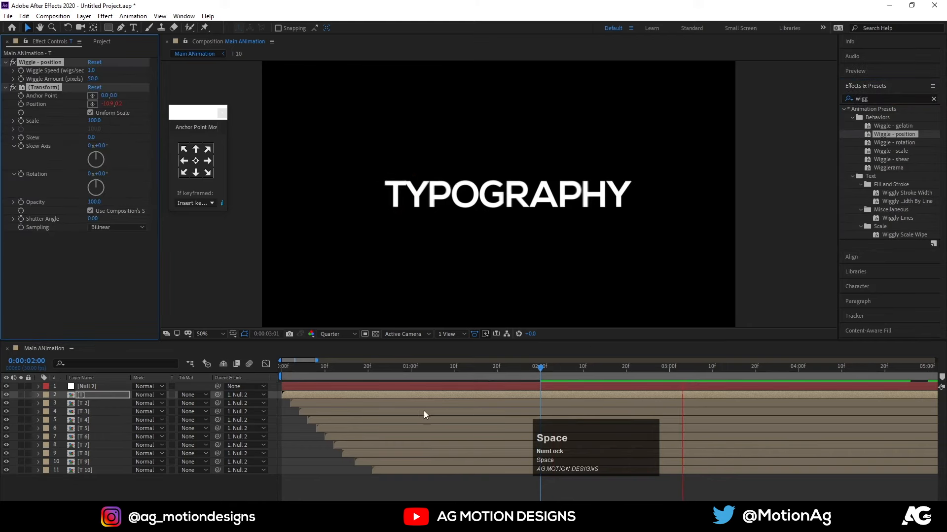
Apply the Wiggle - position preset to layers T 2 through T 10 and preview the animation from frame 0.
{"action": "left_click_drag", "start_coordinate": [310, 376], "coordinate": [252, 380]}
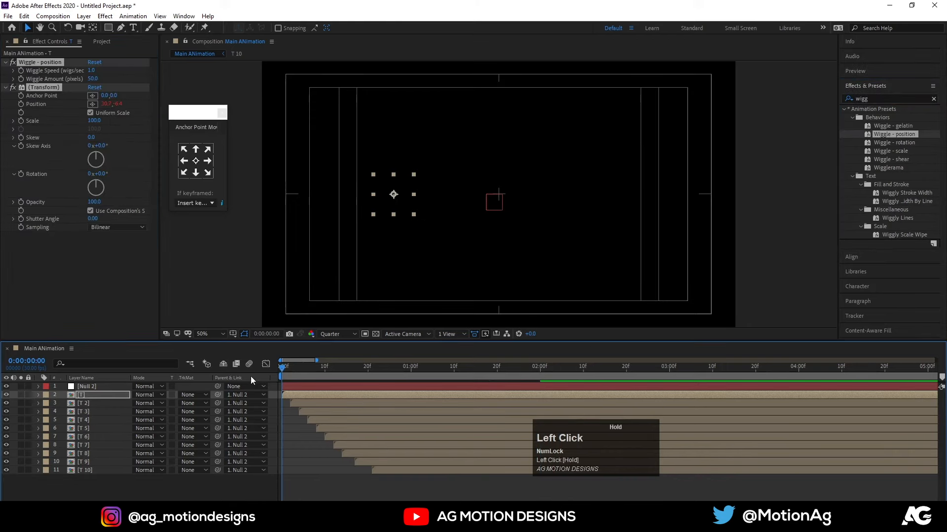
{"action": "left_click", "coordinate": [301, 402]}
{"action": "left_click", "coordinate": [401, 470], "text": "shift"}
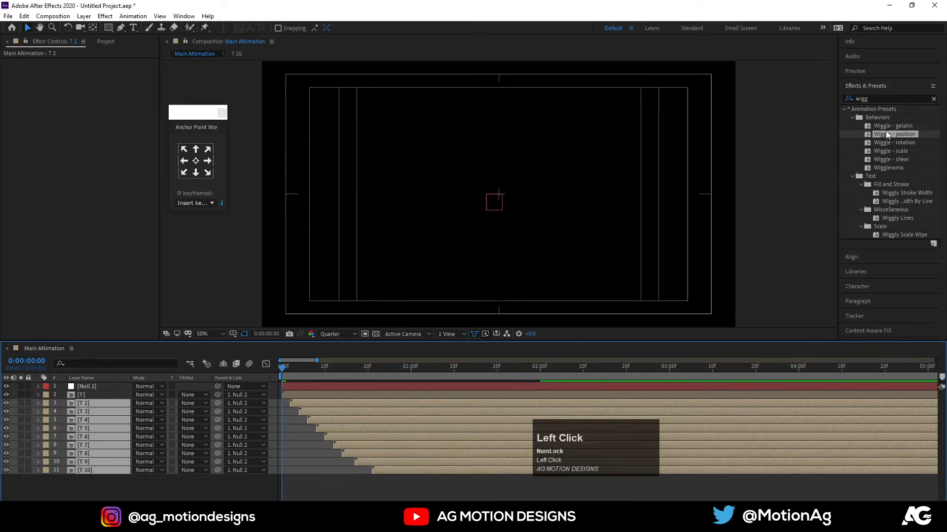
{"action": "double_click", "coordinate": [885, 132]}
{"action": "key", "text": "space"}
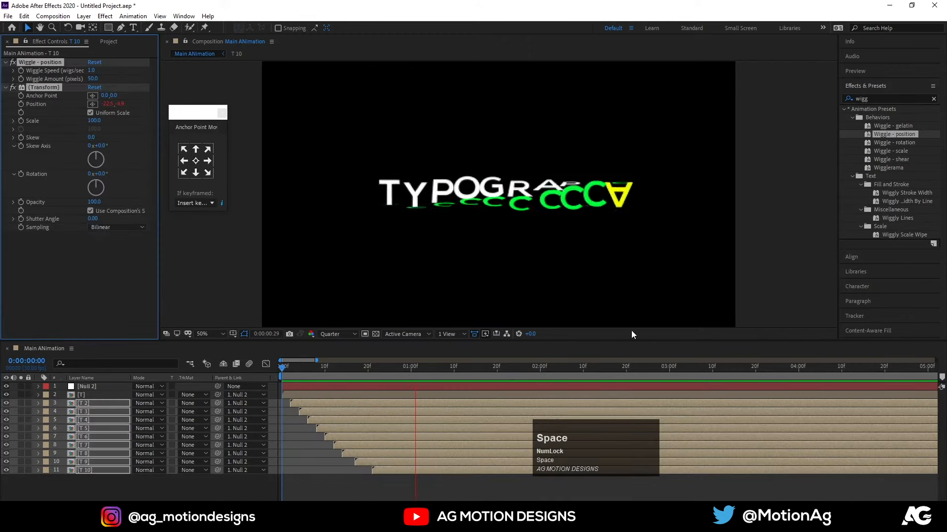
{"action": "key", "text": "space"}
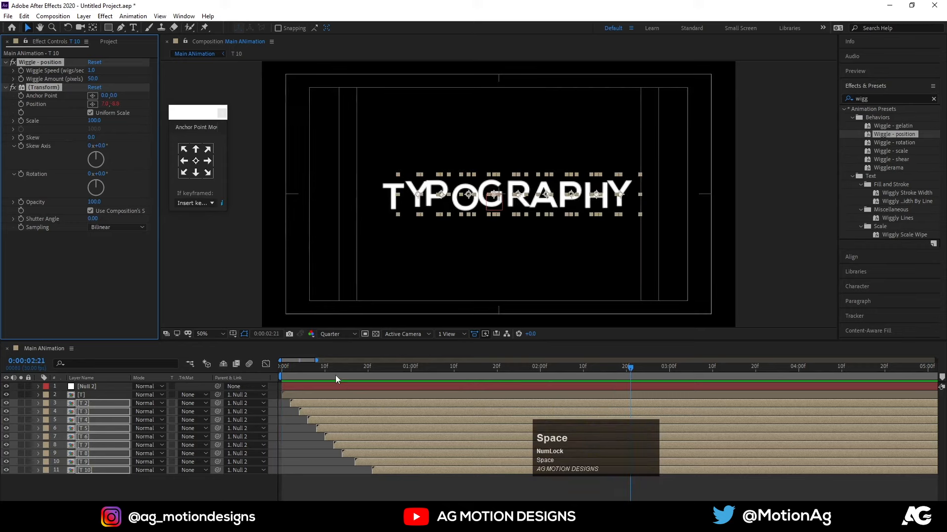
Pre-compose all layers of Main ANimation into a composition named text and preview it from frame 0.
{"action": "left_click_drag", "start_coordinate": [335, 375], "coordinate": [248, 383]}
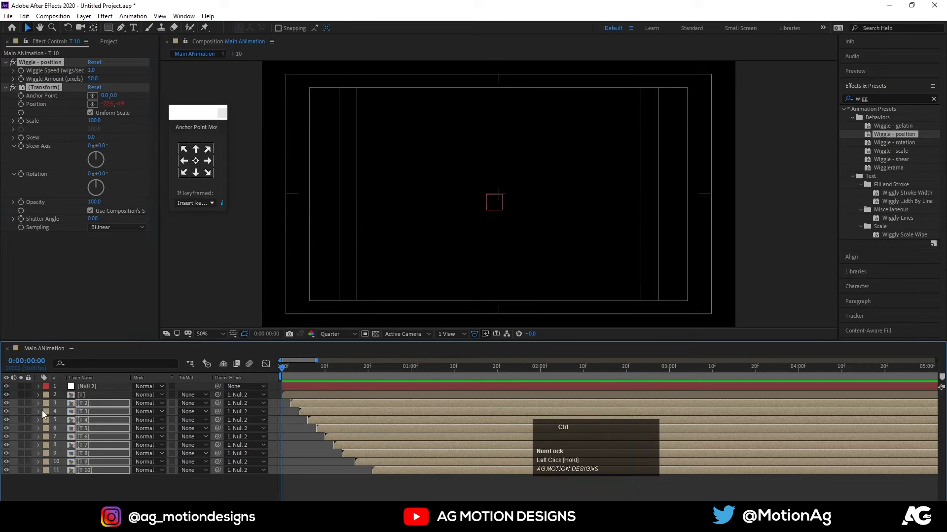
{"action": "key", "text": "ctrl+a"}
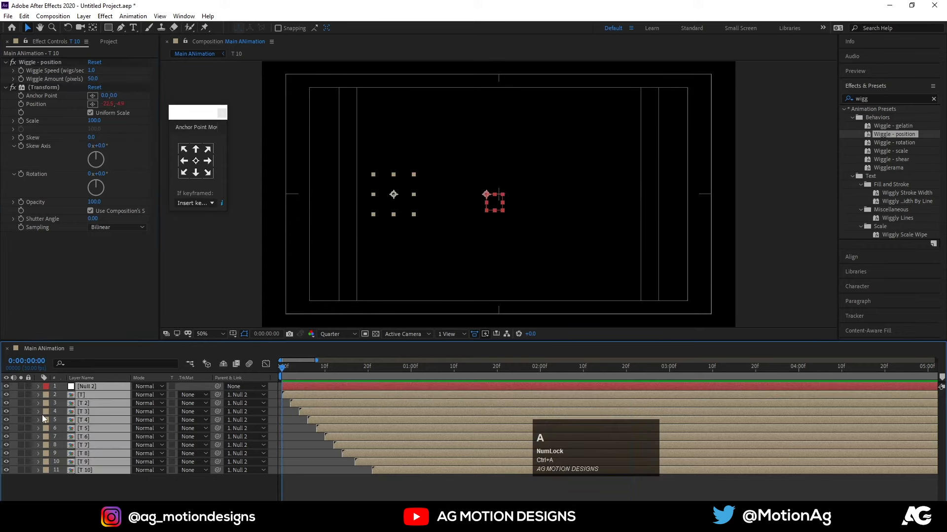
{"action": "key", "text": "ctrl+shift+c"}
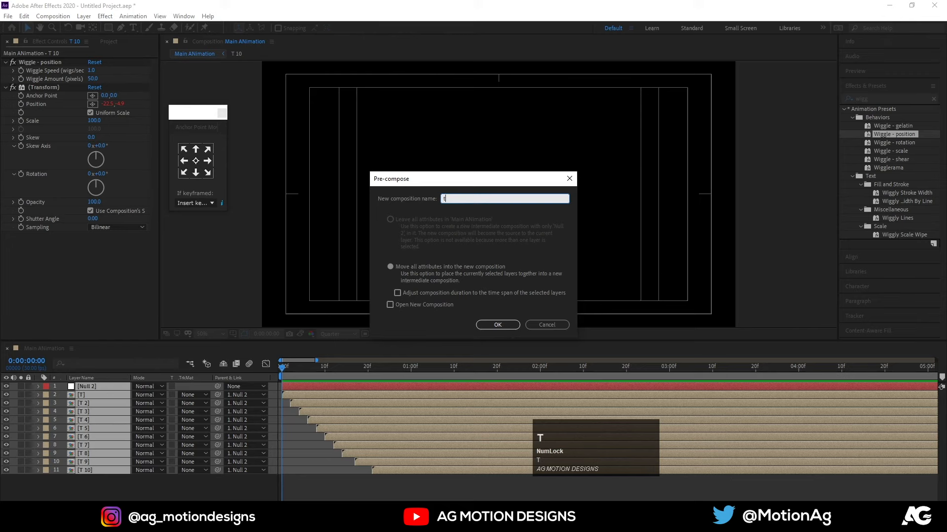
{"action": "key", "text": "Return"}
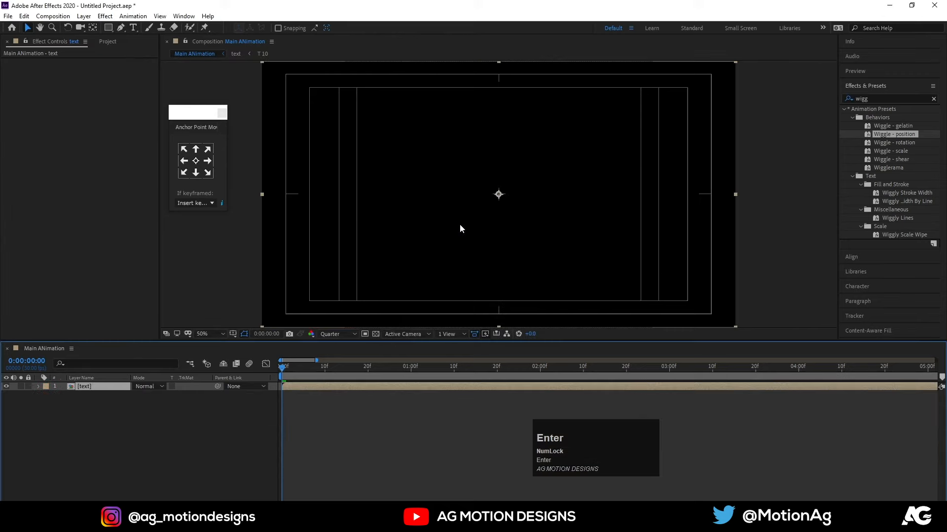
{"action": "key", "text": "space"}
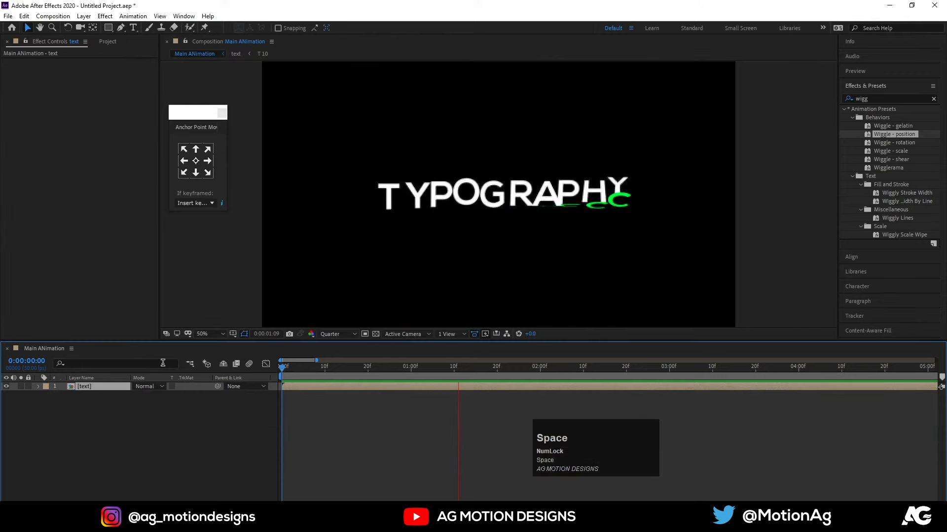
{"action": "key", "text": "space"}
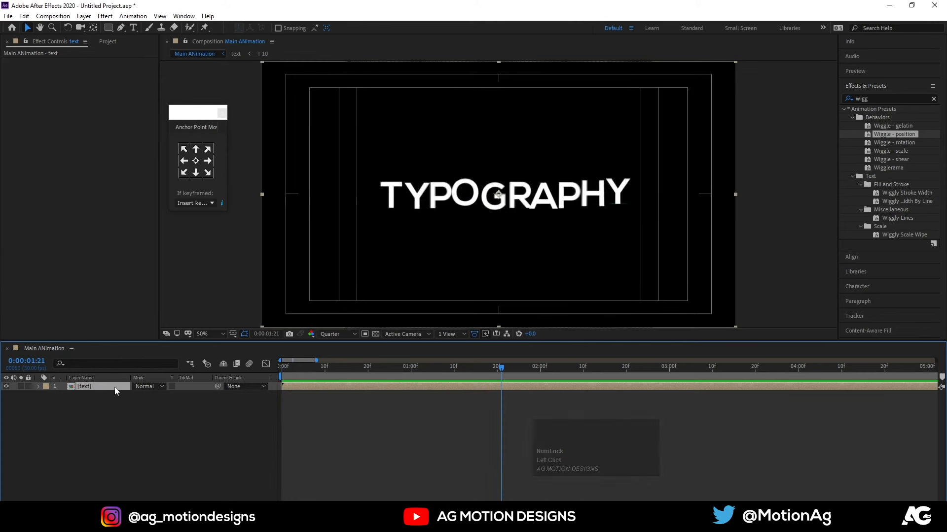
Open the text composition and add an adjustment layer above all its layers.
{"action": "double_click", "coordinate": [114, 387]}
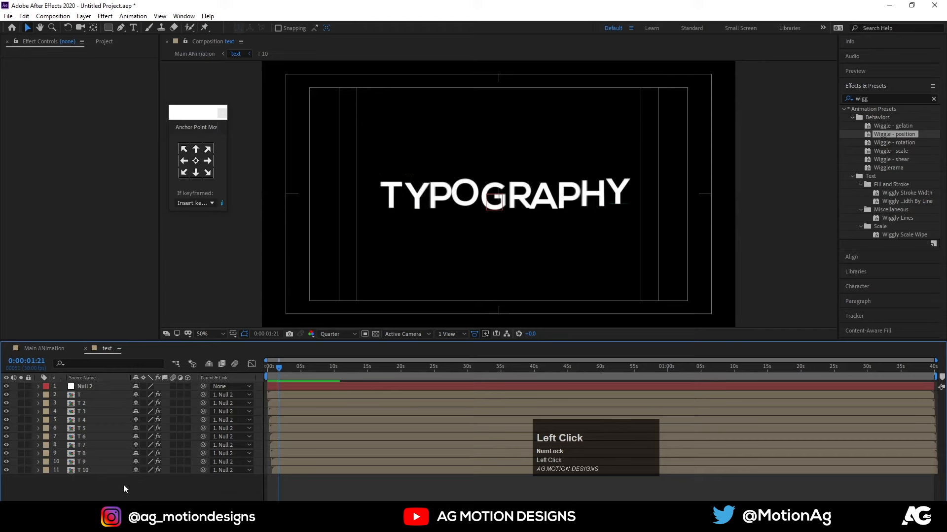
{"action": "right_click", "coordinate": [123, 484]}
{"action": "mouse_move", "coordinate": [155, 383]}
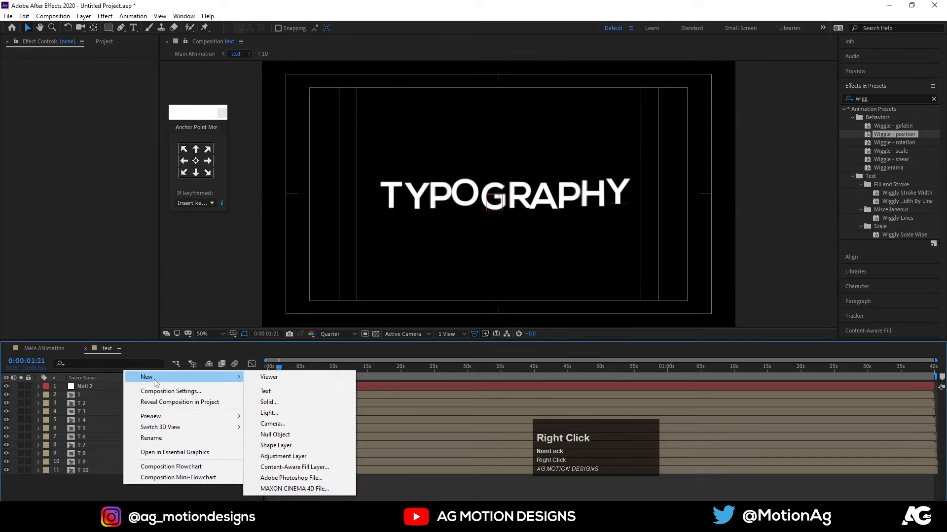
{"action": "left_click", "coordinate": [296, 457]}
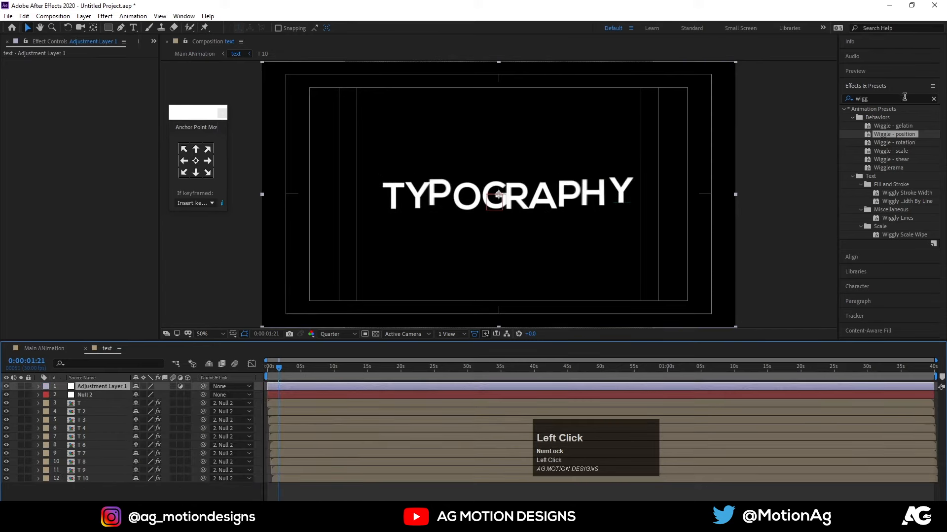
Find the Stylize Glow effect and apply it to the adjustment layer in the text composition.
{"action": "key", "text": "ctrl+a"}
{"action": "type", "text": "glow"}
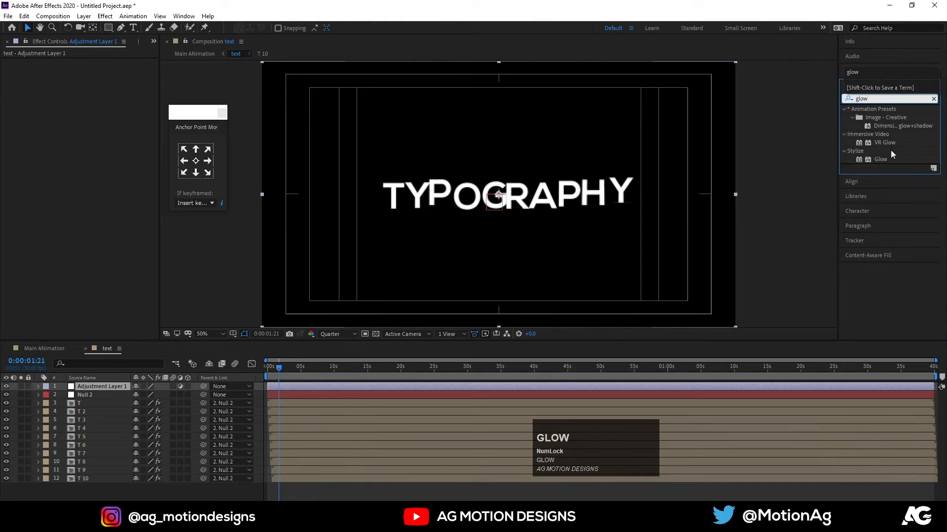
{"action": "left_click_drag", "start_coordinate": [881, 159], "coordinate": [485, 384]}
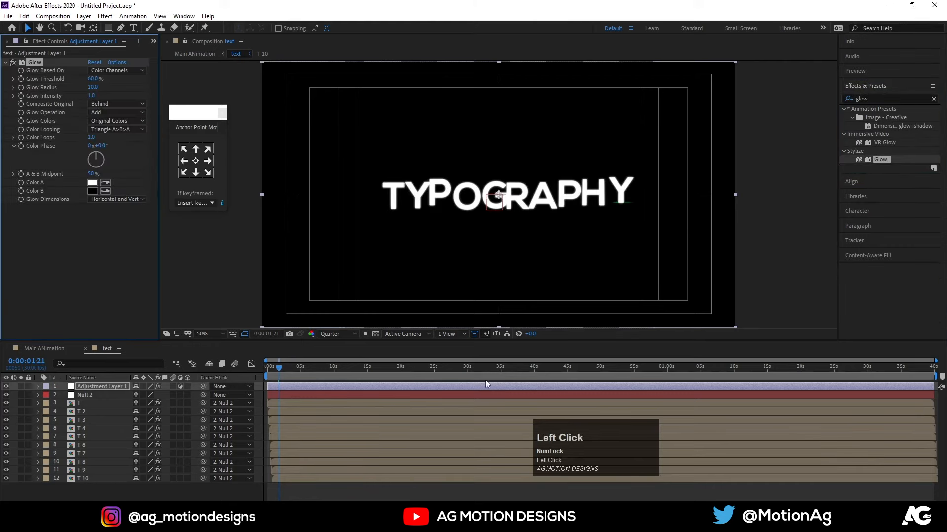
Go to frame 22 in the text composition and set the preview resolution to Full.
{"action": "scroll", "coordinate": [284, 373], "scroll_direction": "up", "scroll_amount": 4, "text": "alt"}
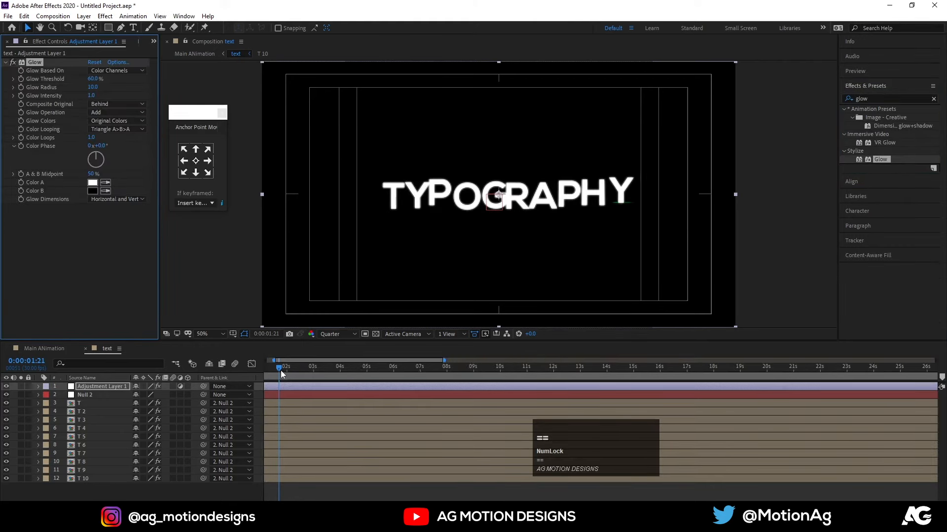
{"action": "mouse_move", "coordinate": [281, 370]}
{"action": "left_mouse_down"}
{"action": "mouse_move", "coordinate": [261, 372]}
{"action": "mouse_move", "coordinate": [295, 375]}
{"action": "mouse_move", "coordinate": [287, 370]}
{"action": "left_mouse_up"}
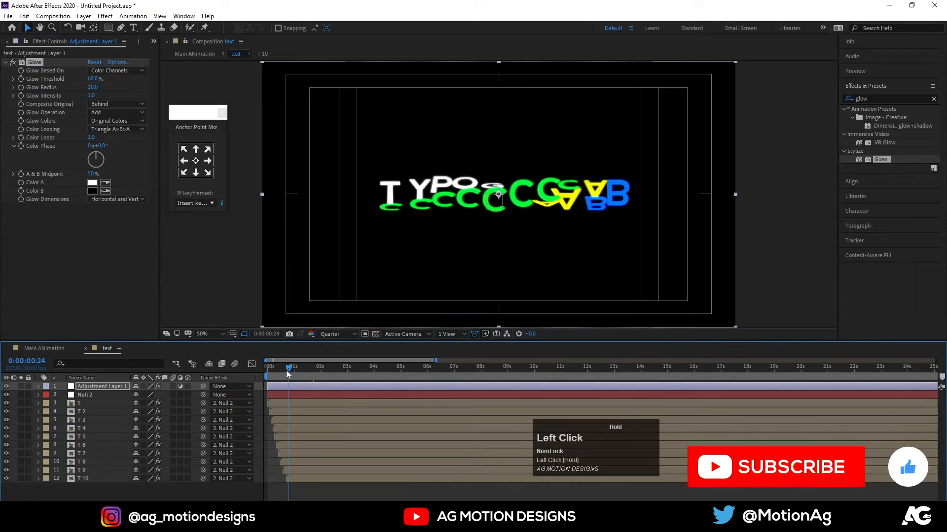
{"action": "left_click", "coordinate": [333, 333]}
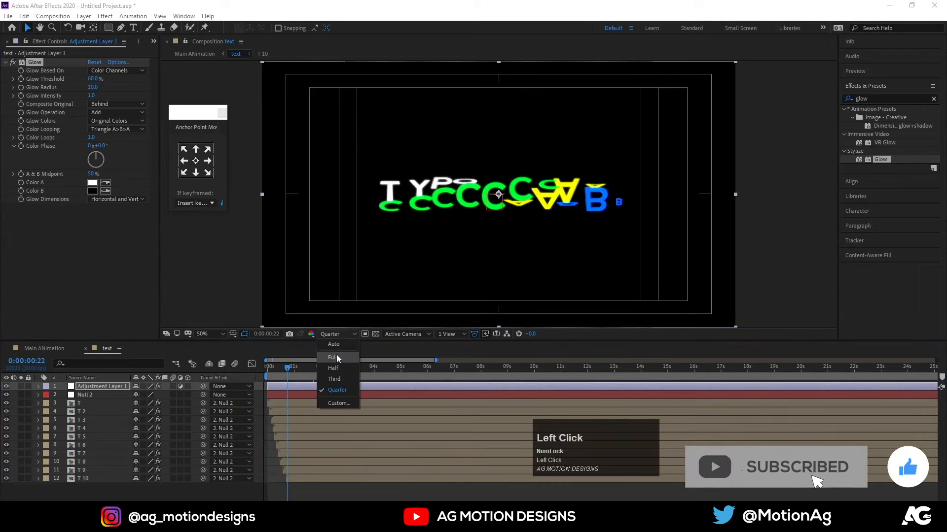
{"action": "left_click", "coordinate": [336, 354]}
Save the project as Untitled Project in a new folder named 10 inside the jan20222 folder.
{"action": "key", "text": "ctrl+s"}
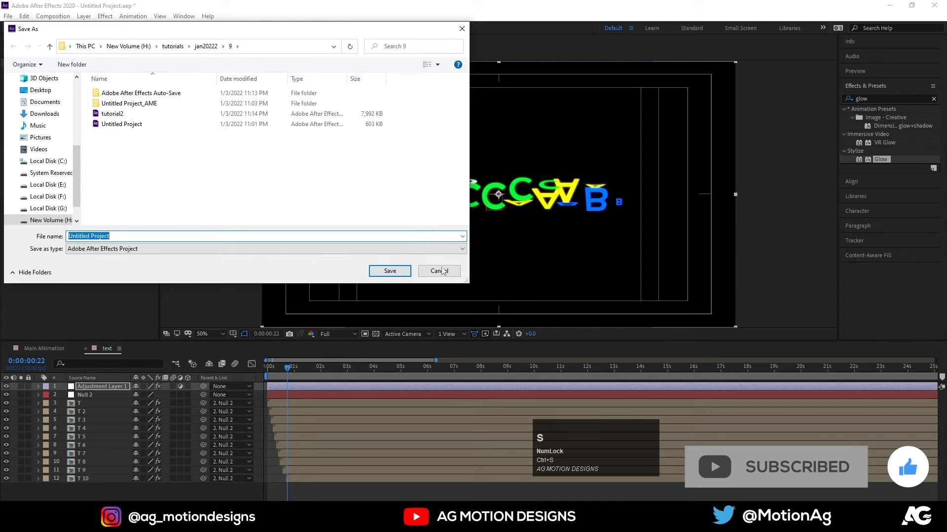
{"action": "left_click", "coordinate": [209, 46]}
{"action": "scroll", "coordinate": [200, 157], "scroll_direction": "down", "scroll_amount": 1}
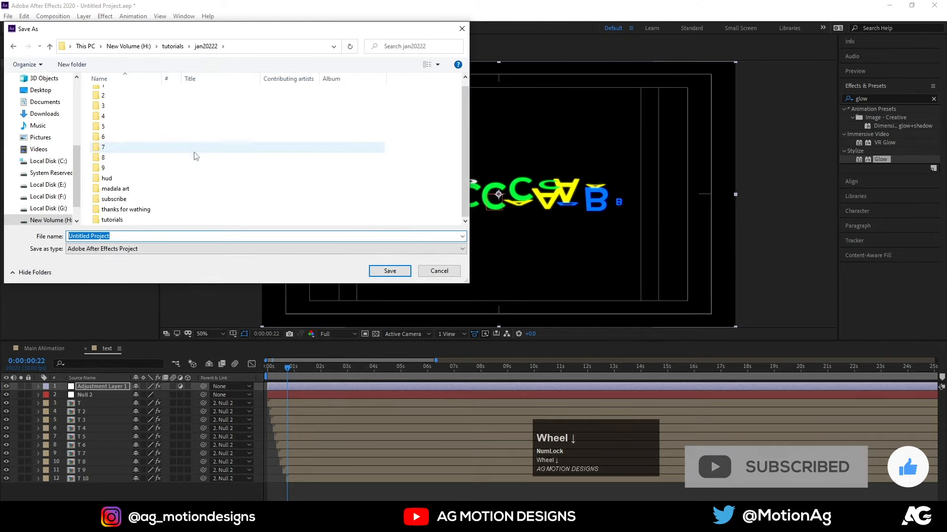
{"action": "key", "text": "ctrl+shift+n"}
{"action": "type", "text": "1"}
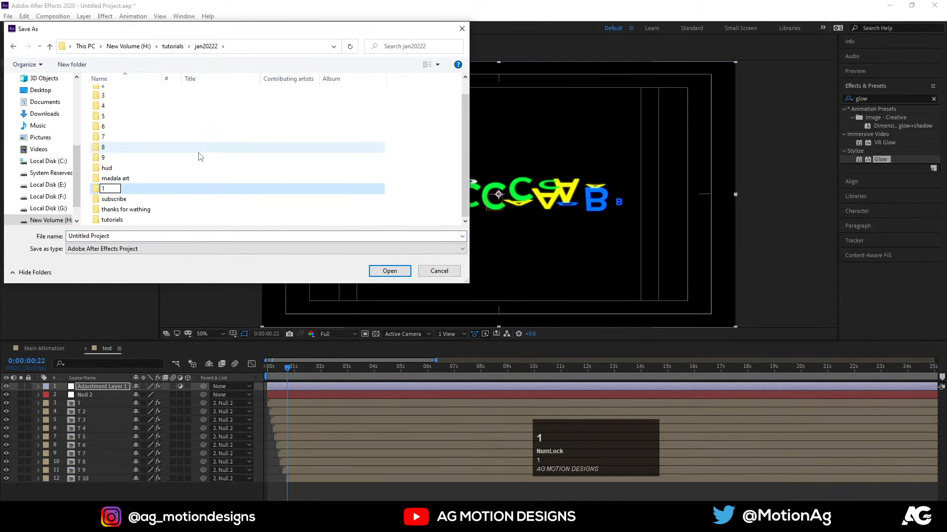
{"action": "type", "text": "0"}
{"action": "key", "text": "Return"}
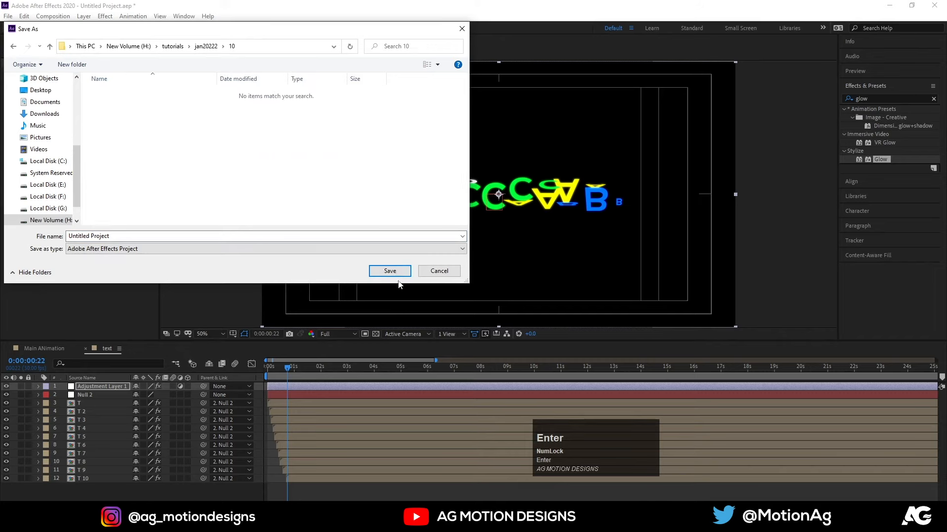
{"action": "left_click", "coordinate": [391, 273]}
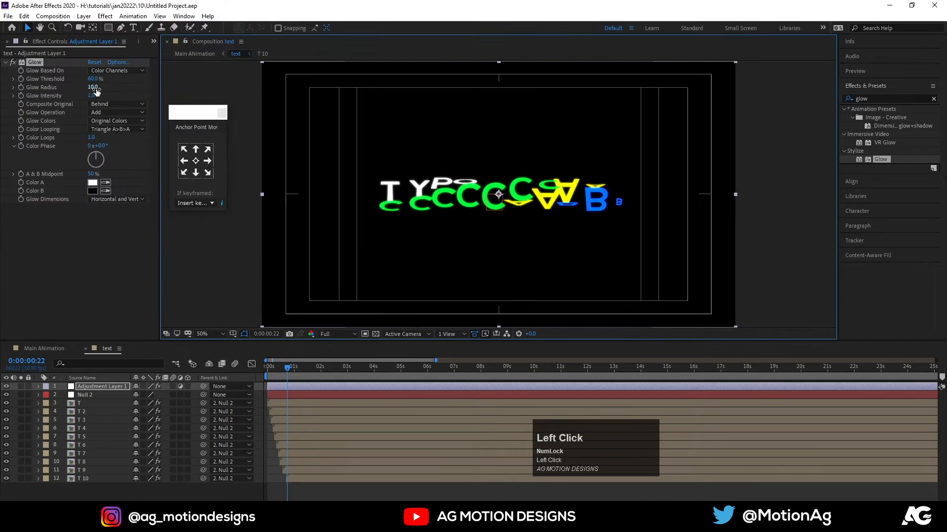
Set the adjustment layer's Glow threshold to 79.6%, radius to 64 and intensity to 1.3, and check the result around two seconds.
{"action": "mouse_move", "coordinate": [96, 90]}
{"action": "left_mouse_down"}
{"action": "mouse_move", "coordinate": [116, 90]}
{"action": "mouse_move", "coordinate": [103, 97]}
{"action": "mouse_move", "coordinate": [106, 80]}
{"action": "mouse_move", "coordinate": [121, 79]}
{"action": "mouse_move", "coordinate": [98, 95]}
{"action": "mouse_move", "coordinate": [107, 95]}
{"action": "left_mouse_up"}
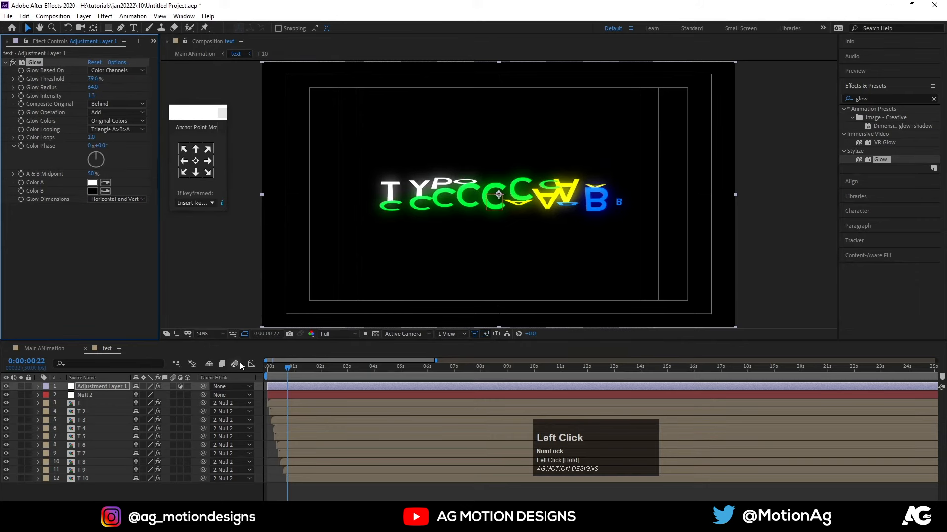
{"action": "key", "text": "space"}
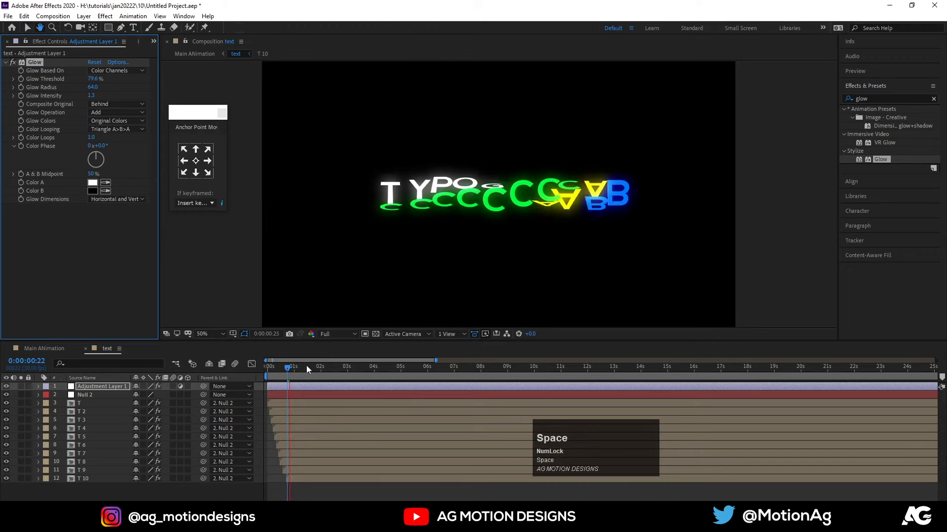
{"action": "left_click", "coordinate": [306, 366]}
{"action": "left_click", "coordinate": [320, 366]}
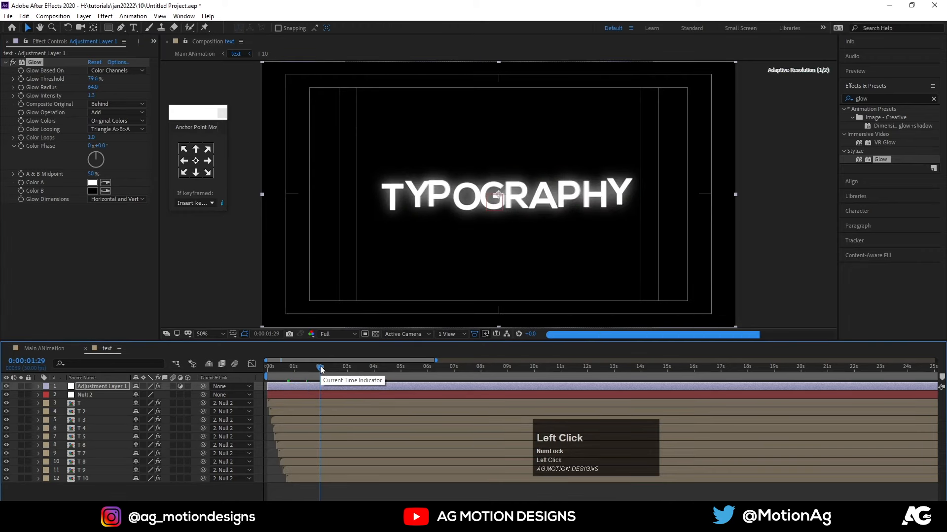
Duplicate the text layer in Main ANimation and flip the lower copy vertically by setting its Y scale to -100%.
{"action": "left_click", "coordinate": [64, 348]}
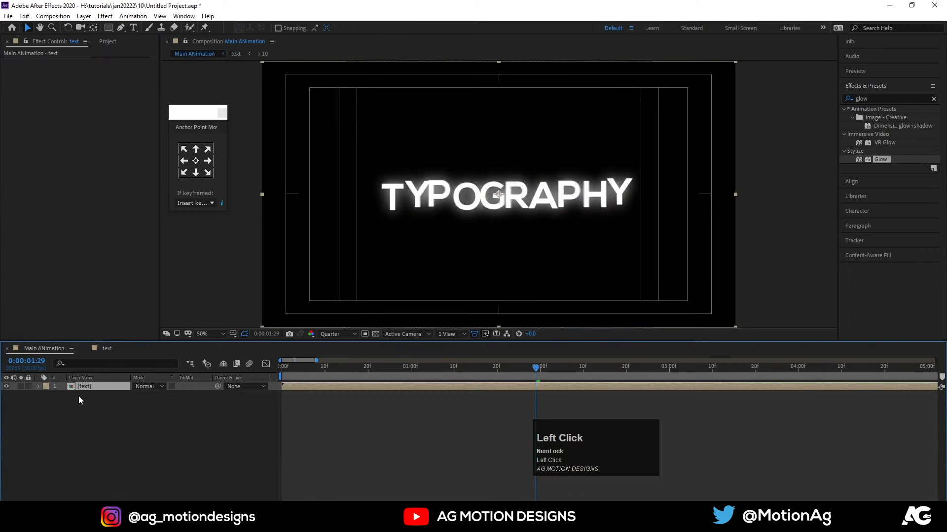
{"action": "key", "text": "ctrl+d"}
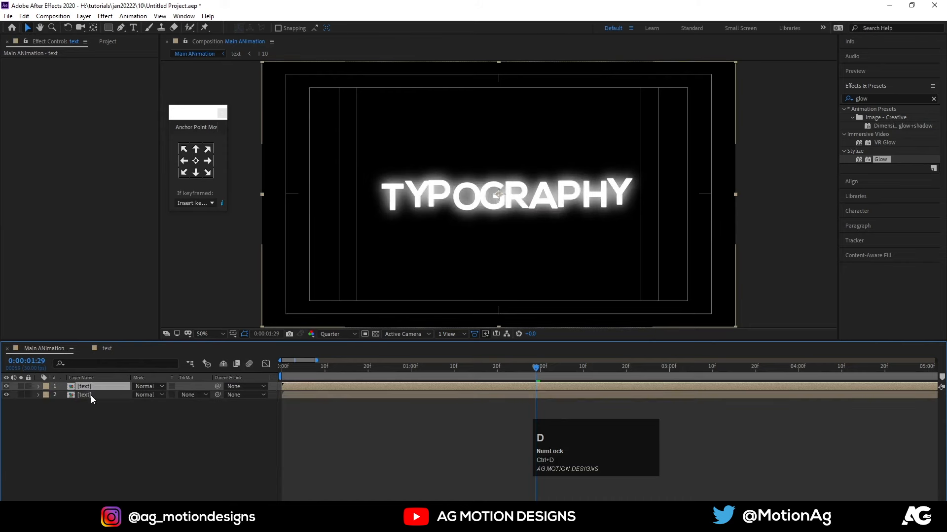
{"action": "left_click", "coordinate": [90, 395]}
{"action": "key", "text": "s"}
{"action": "left_click", "coordinate": [136, 403]}
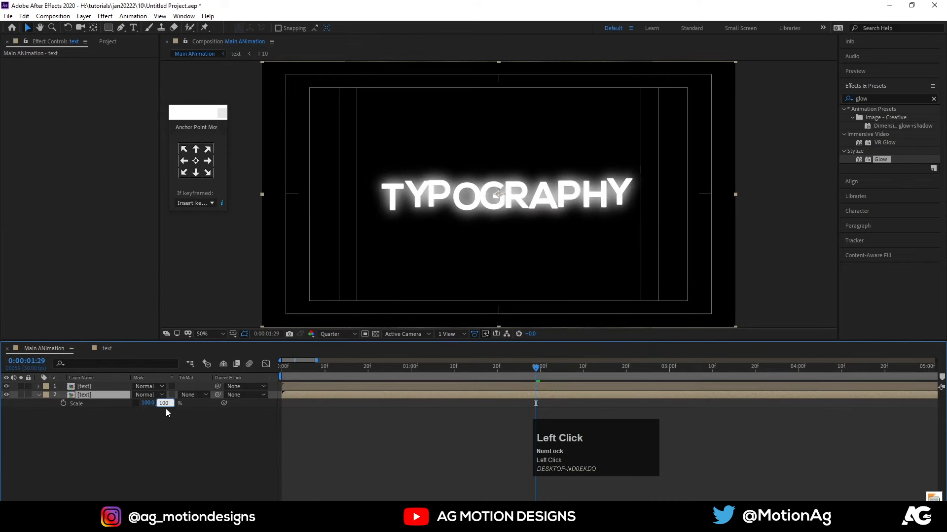
{"action": "type", "text": "-100"}
{"action": "key", "text": "Return"}
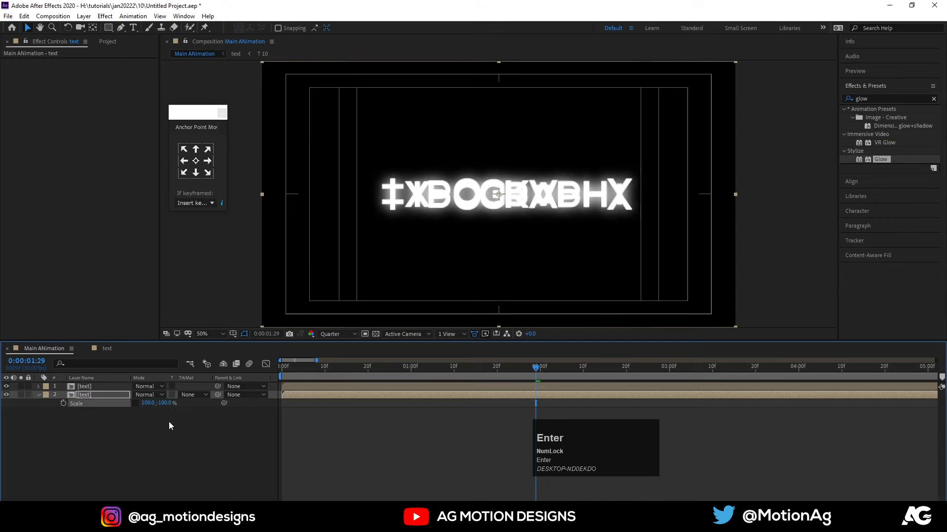
{"action": "left_click", "coordinate": [168, 422]}
Move the flipped text copy beneath the original by setting its position to 960, 673, and preview the reflection.
{"action": "left_click", "coordinate": [100, 393]}
{"action": "key", "text": "p"}
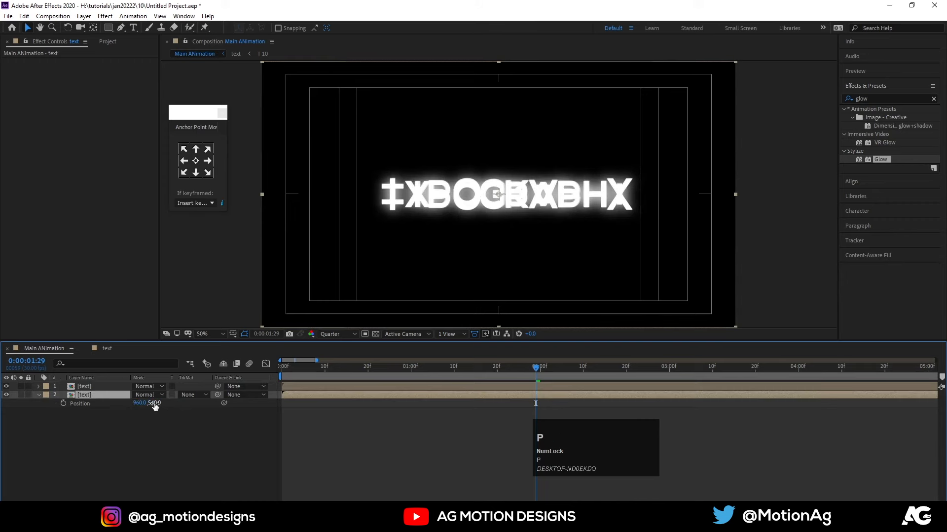
{"action": "left_click_drag", "start_coordinate": [154, 403], "coordinate": [211, 412]}
{"action": "left_click_drag", "start_coordinate": [312, 370], "coordinate": [280, 372]}
{"action": "key", "text": "space"}
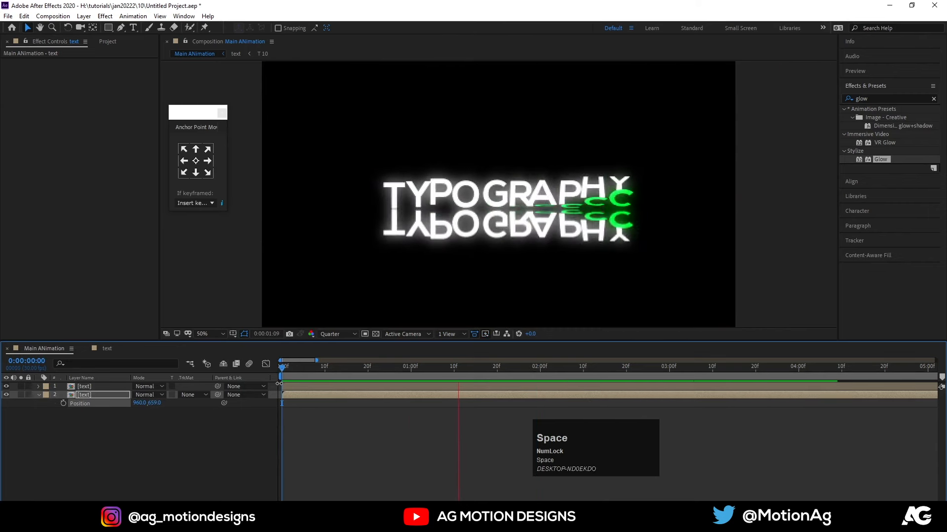
{"action": "key", "text": "space"}
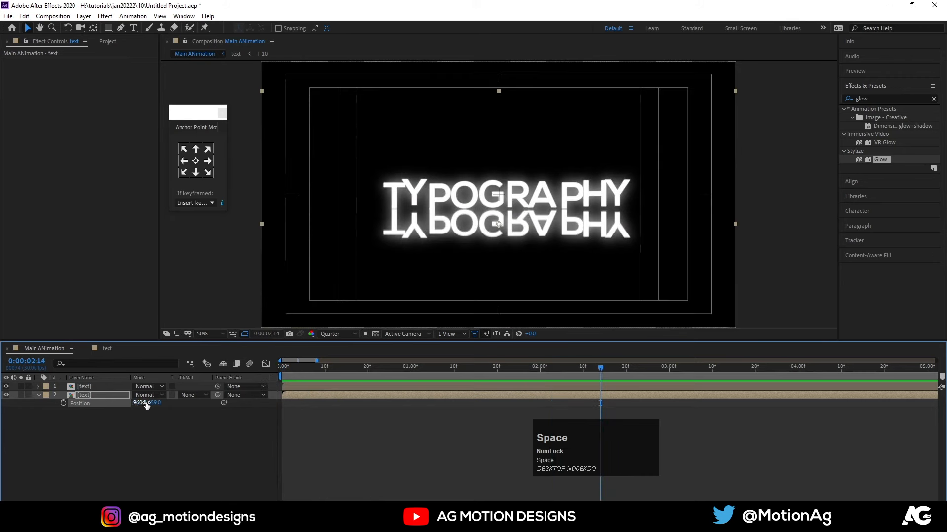
{"action": "left_click_drag", "start_coordinate": [145, 403], "coordinate": [160, 406]}
{"action": "key", "text": "space"}
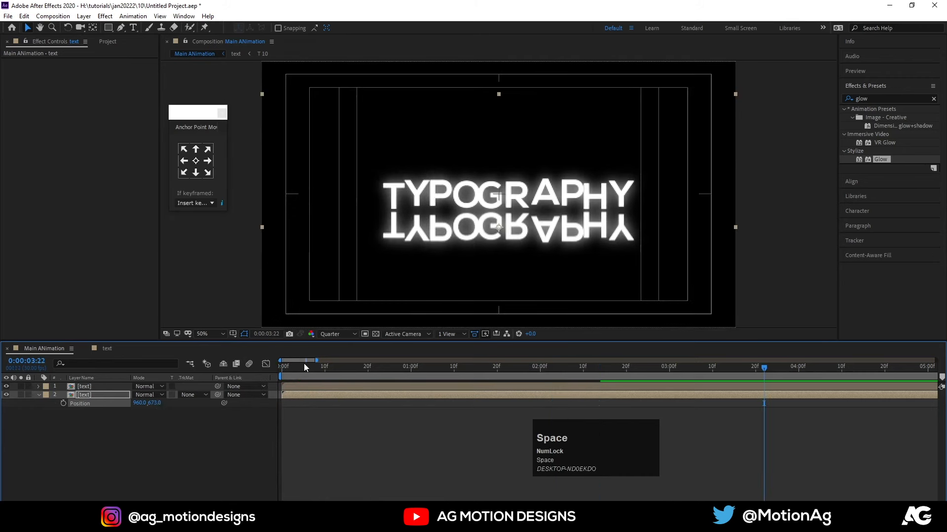
{"action": "key", "text": "space"}
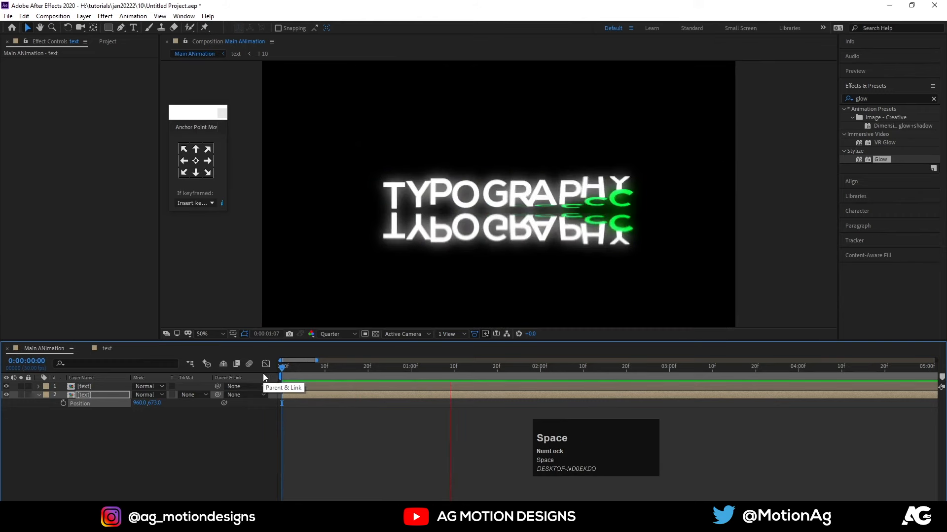
{"action": "key", "text": "space"}
{"action": "left_click", "coordinate": [119, 417]}
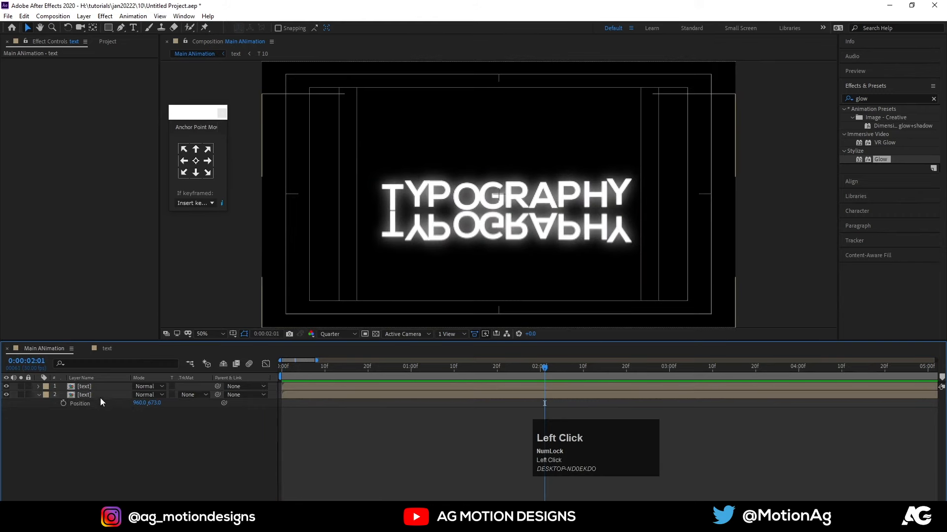
Create a new composition named map with a size of 1920 x 1080 px.
{"action": "key", "text": "ctrl+n"}
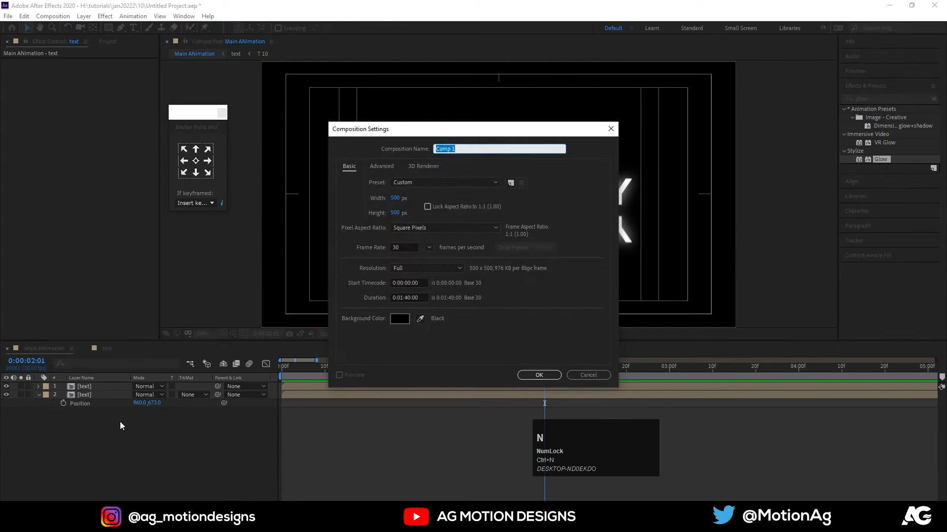
{"action": "key", "text": "Return"}
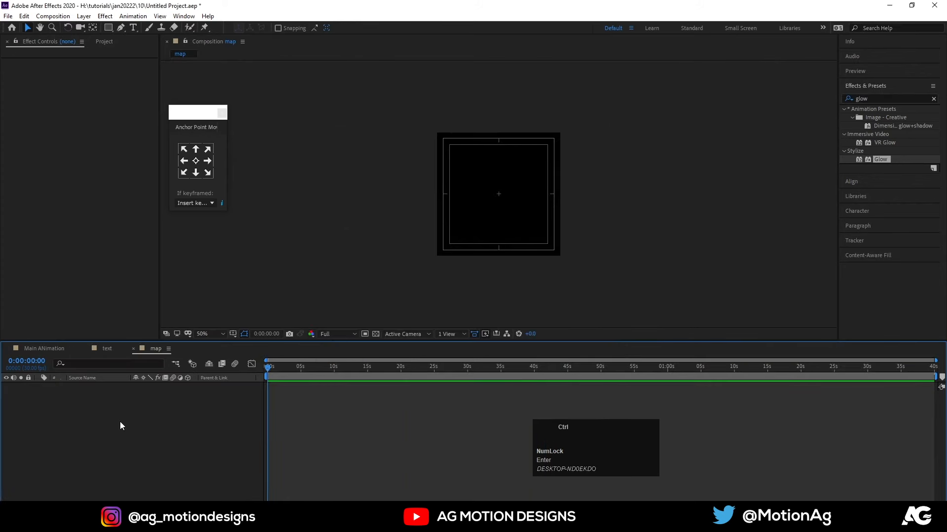
{"action": "key", "text": "ctrl+k"}
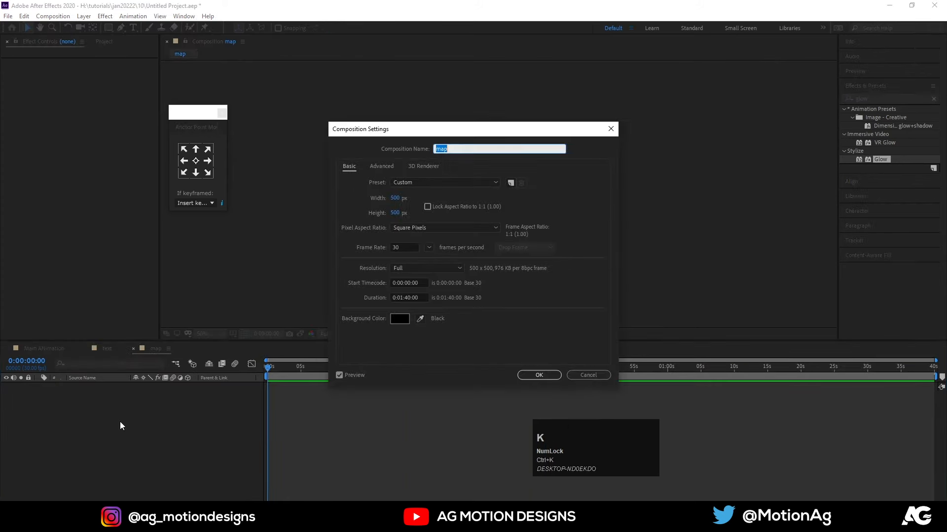
{"action": "left_click", "coordinate": [395, 197]}
{"action": "type", "text": "19"}
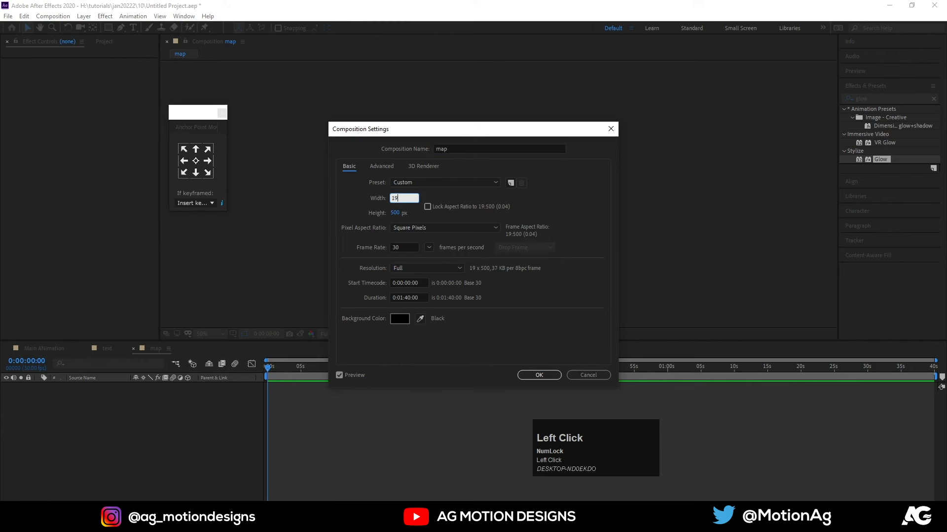
{"action": "type", "text": "20"}
{"action": "left_click", "coordinate": [401, 212]}
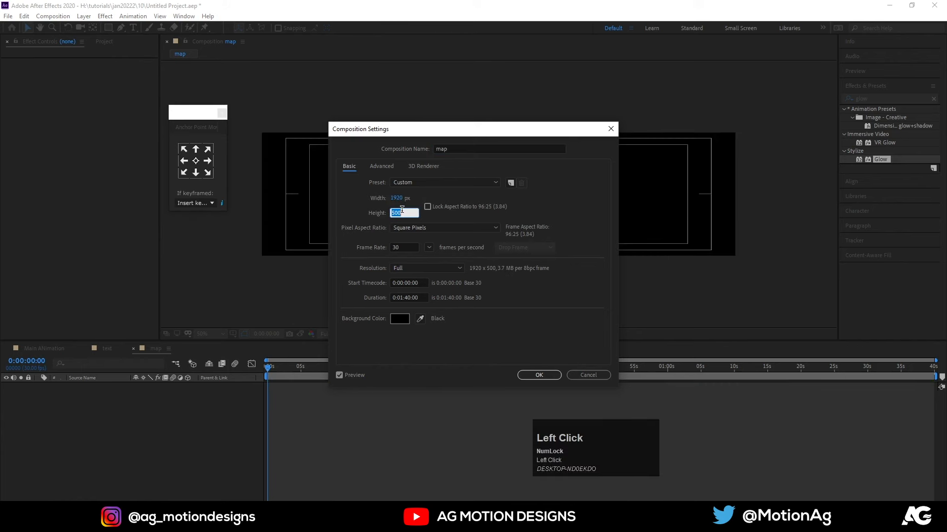
{"action": "key", "text": "Return"}
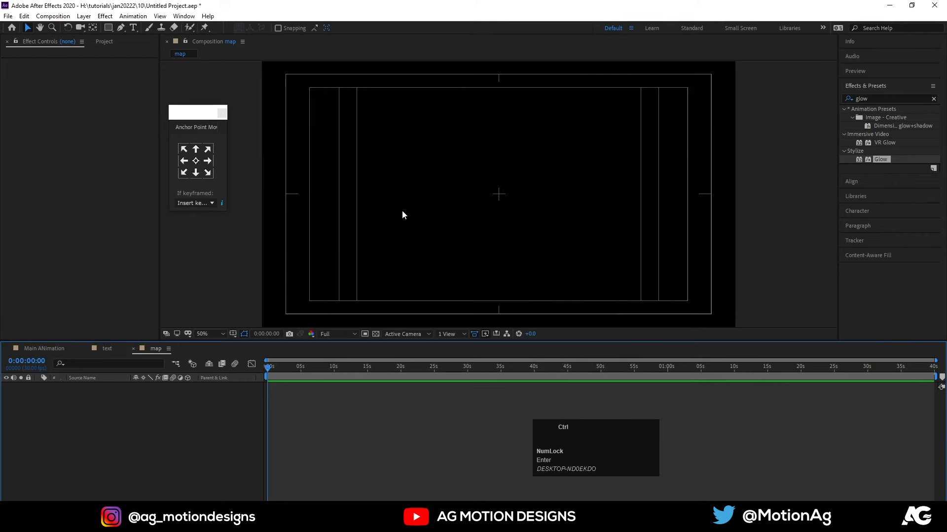
Add a black solid with the Fractal Noise effect to the map composition, setting its contrast to 315 and brightness to 3.
{"action": "key", "text": "ctrl+y"}
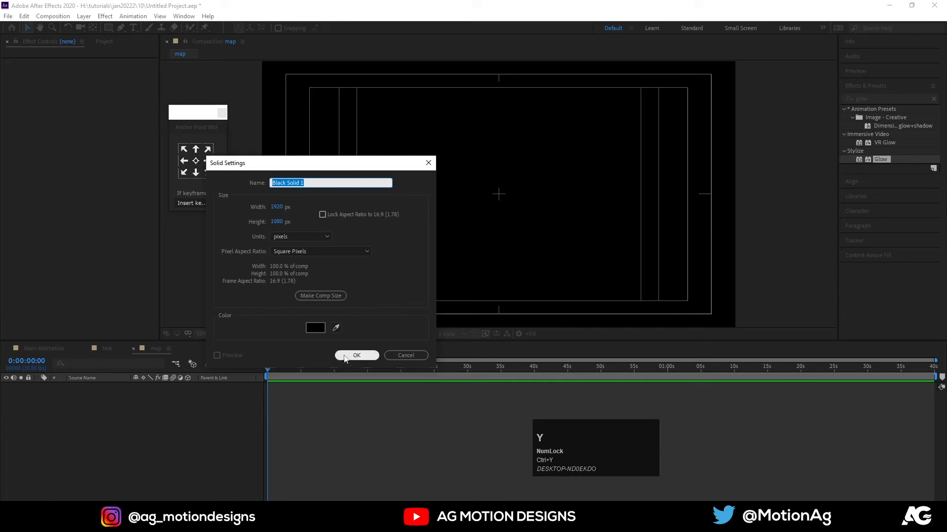
{"action": "left_click", "coordinate": [346, 357]}
{"action": "left_click", "coordinate": [869, 96]}
{"action": "key", "text": "ctrl+a"}
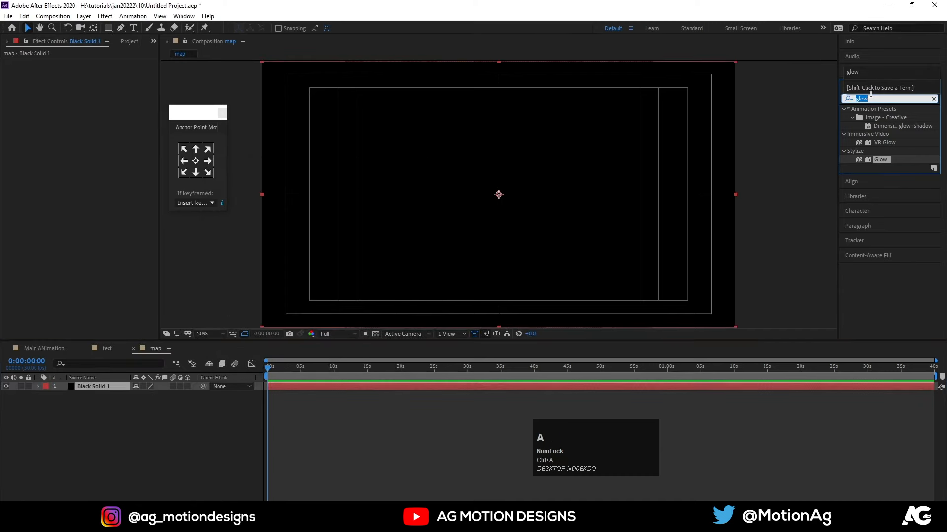
{"action": "type", "text": "ram"}
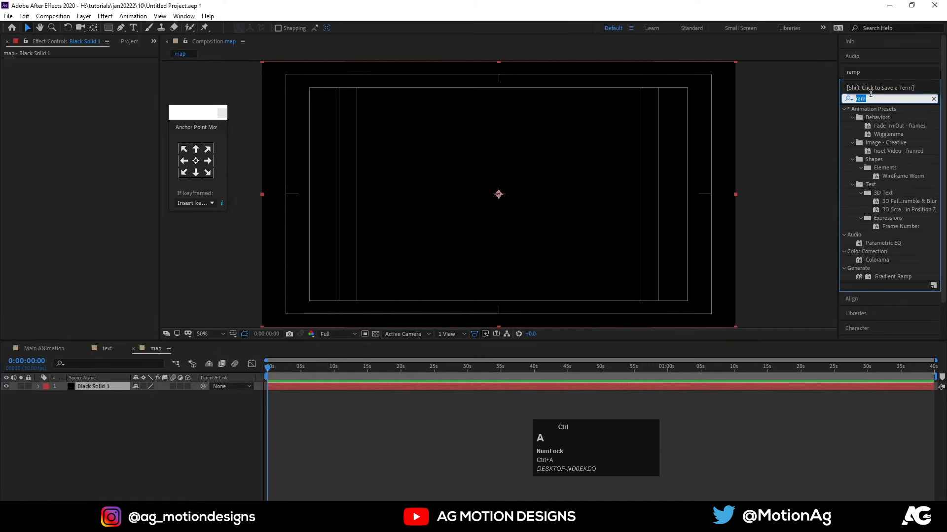
{"action": "type", "text": "frac"}
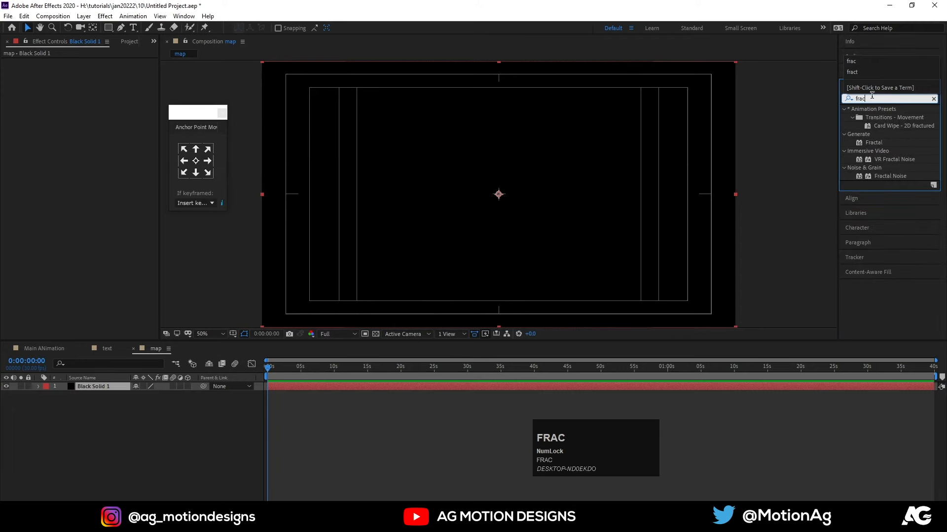
{"action": "double_click", "coordinate": [884, 178]}
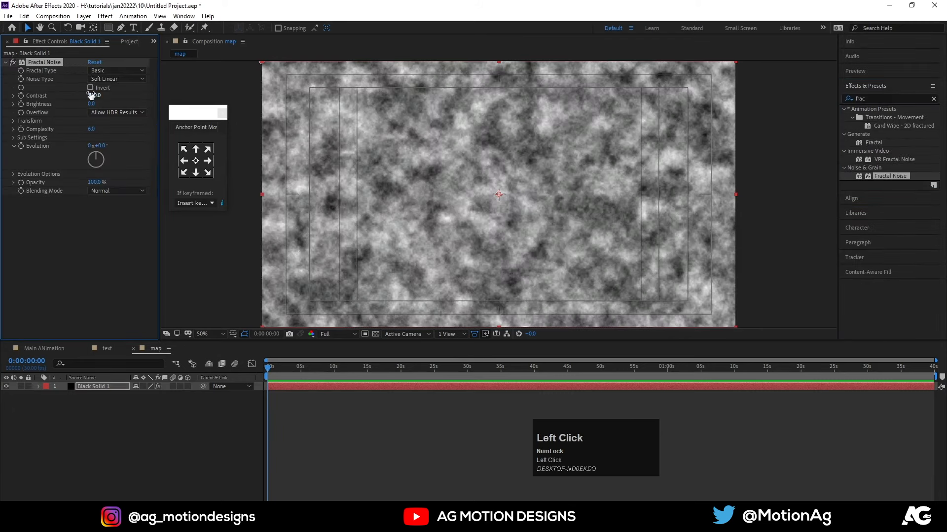
{"action": "left_click_drag", "start_coordinate": [92, 95], "coordinate": [197, 98]}
{"action": "mouse_move", "coordinate": [91, 105]}
{"action": "left_mouse_down"}
{"action": "mouse_move", "coordinate": [71, 105]}
{"action": "mouse_move", "coordinate": [94, 105]}
{"action": "left_mouse_up"}
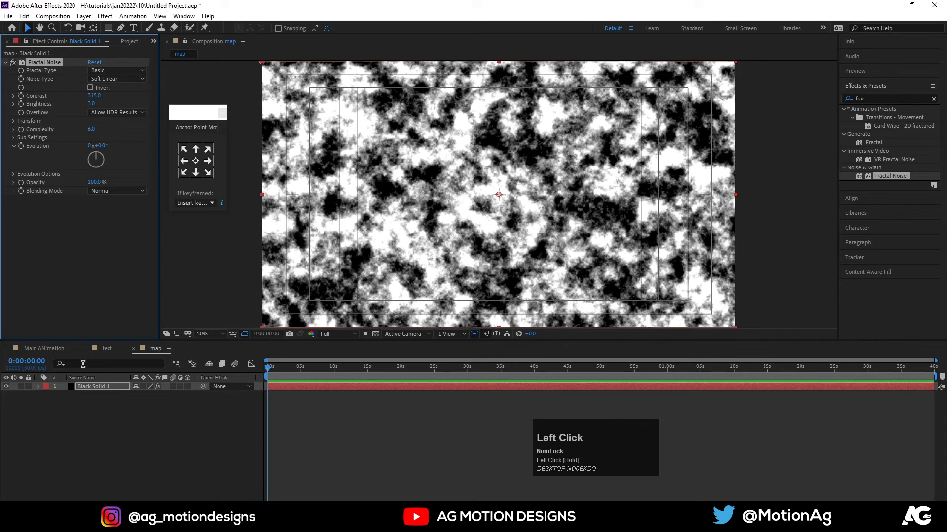
Place the map composition below both text layers in Main ANimation and hide it.
{"action": "left_click", "coordinate": [40, 347]}
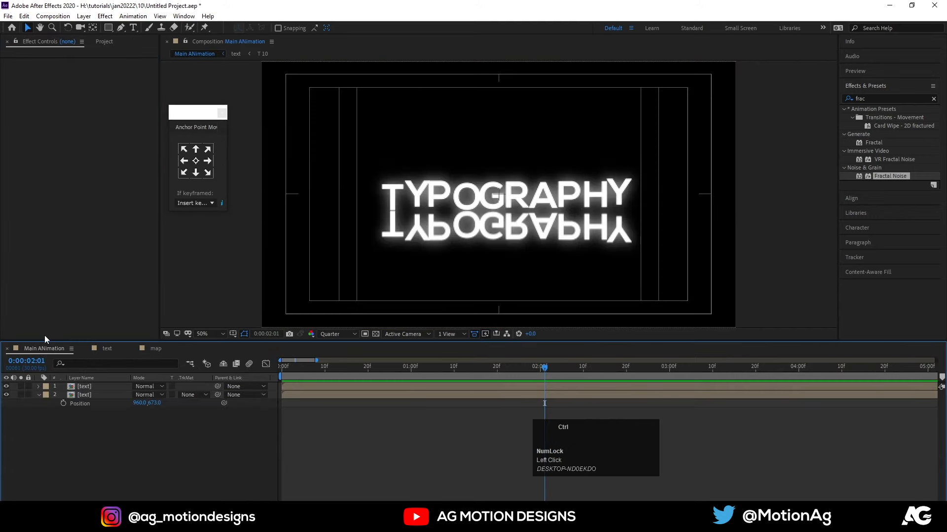
{"action": "key", "text": "ctrl+0"}
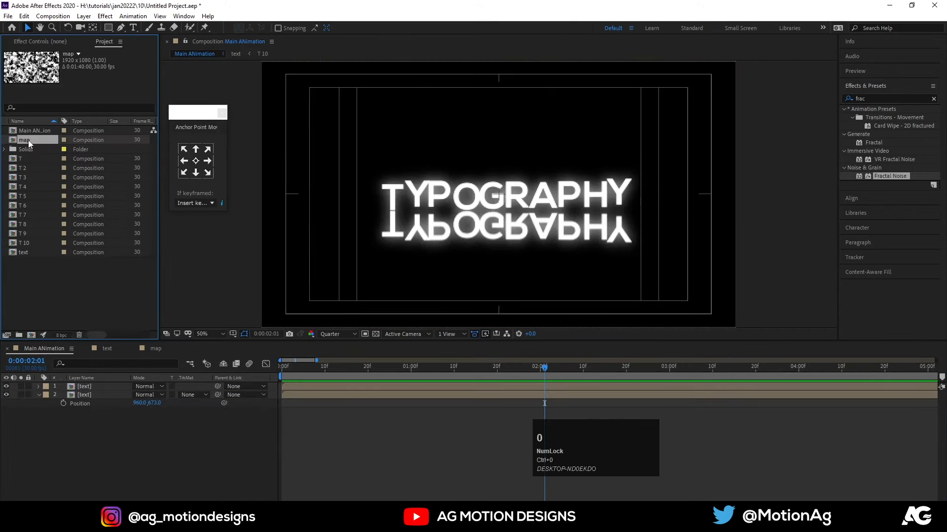
{"action": "left_click_drag", "start_coordinate": [28, 140], "coordinate": [122, 432]}
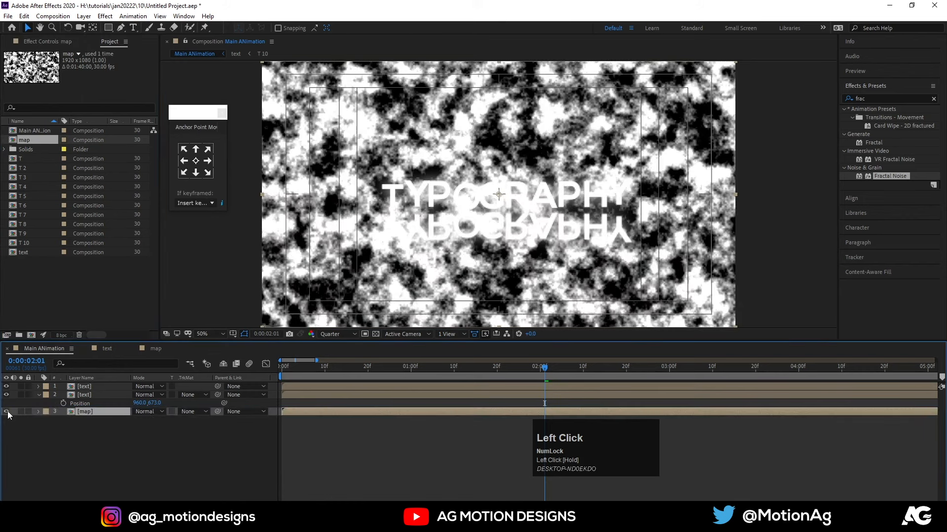
{"action": "left_click", "coordinate": [7, 411]}
Apply Compound Blur to the flipped text layer and use the map layer as its blur layer.
{"action": "left_click", "coordinate": [99, 395]}
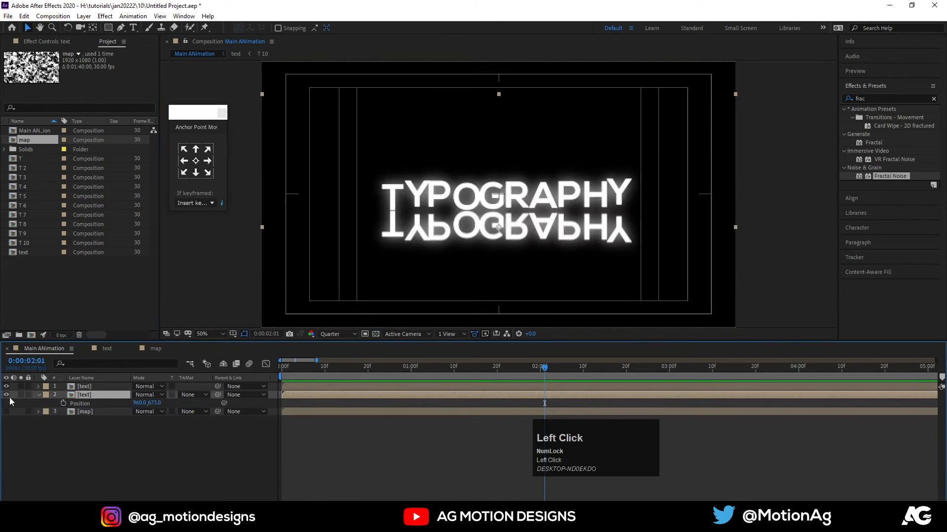
{"action": "left_click", "coordinate": [868, 98]}
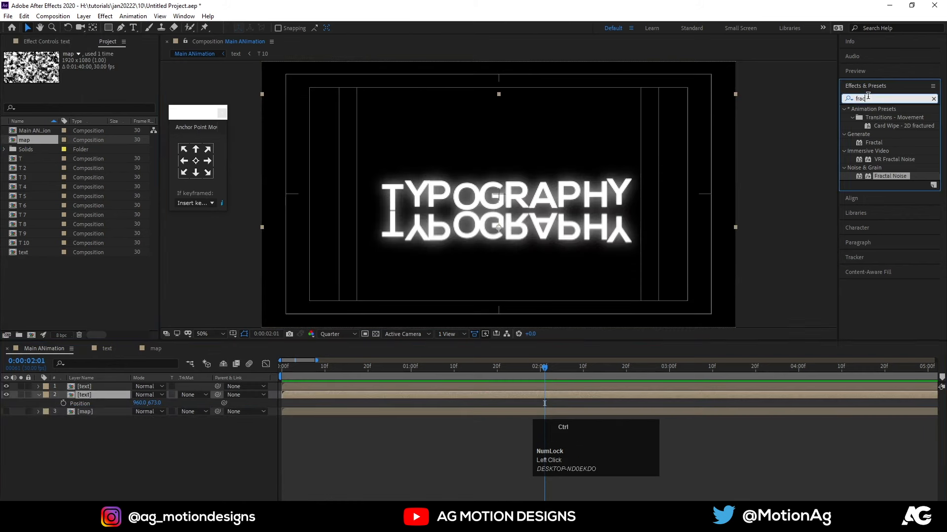
{"action": "key", "text": "ctrl+a"}
{"action": "type", "text": "compo"}
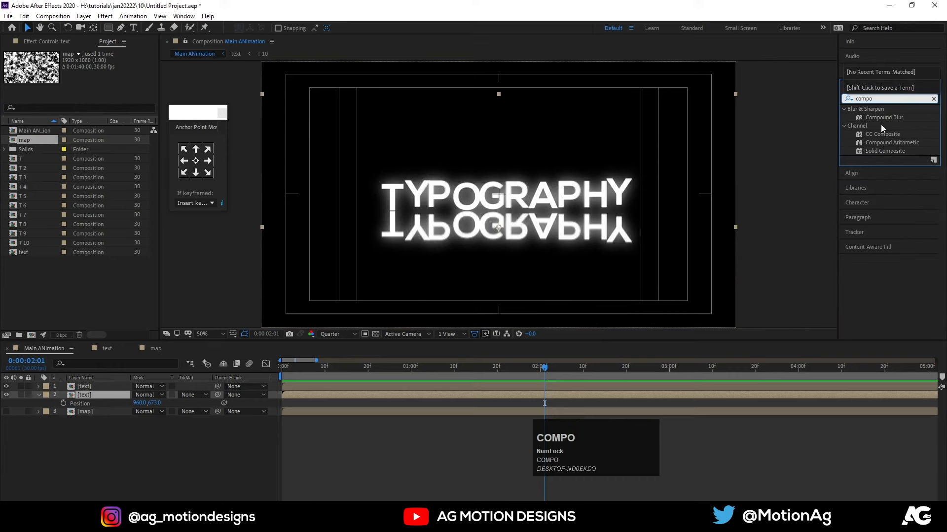
{"action": "double_click", "coordinate": [883, 118]}
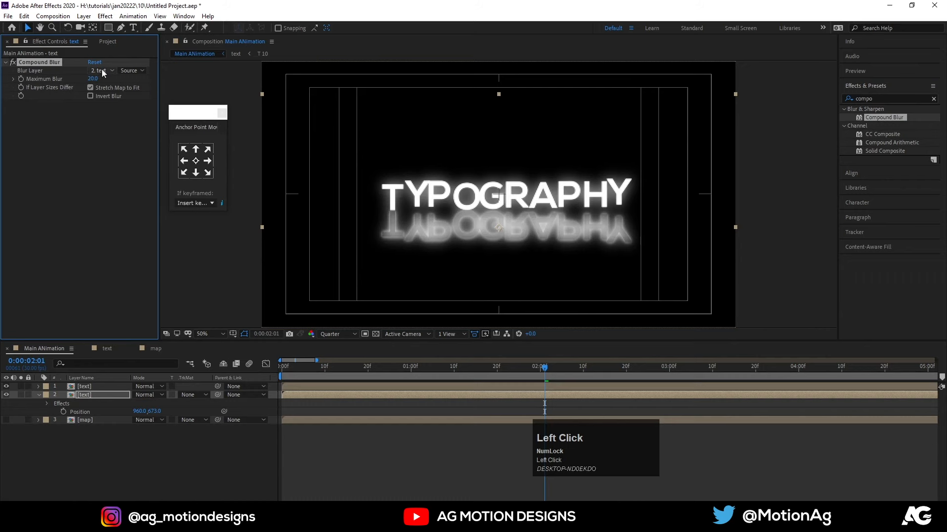
{"action": "left_click", "coordinate": [101, 70]}
{"action": "left_click", "coordinate": [106, 117]}
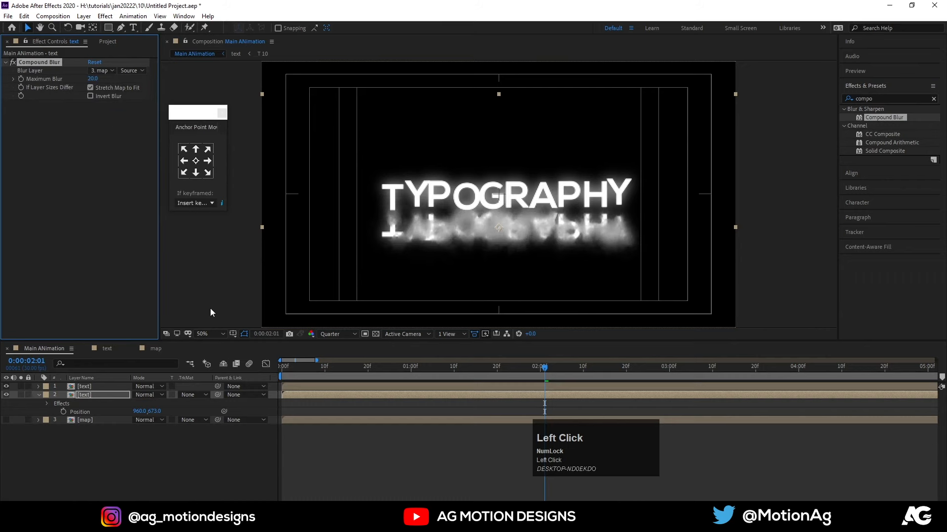
Set the map's Fractal Noise contrast to 1044 and brightness to -116, and preview the reflection in Main ANimation.
{"action": "left_click", "coordinate": [156, 349]}
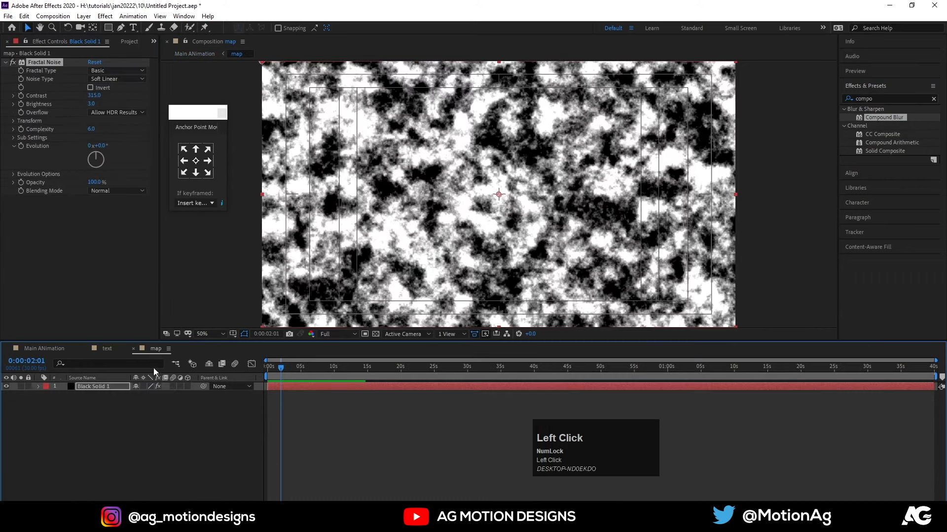
{"action": "left_click_drag", "start_coordinate": [93, 97], "coordinate": [53, 239]}
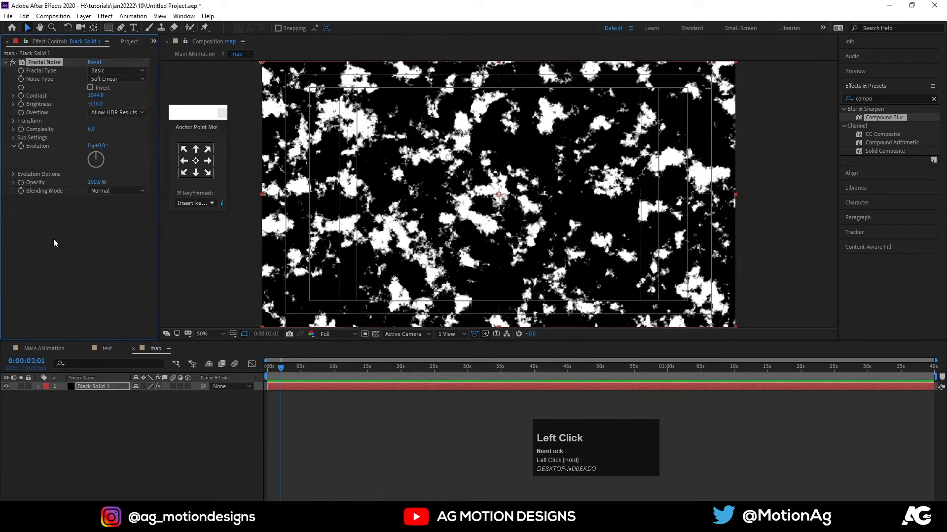
{"action": "left_click", "coordinate": [37, 348]}
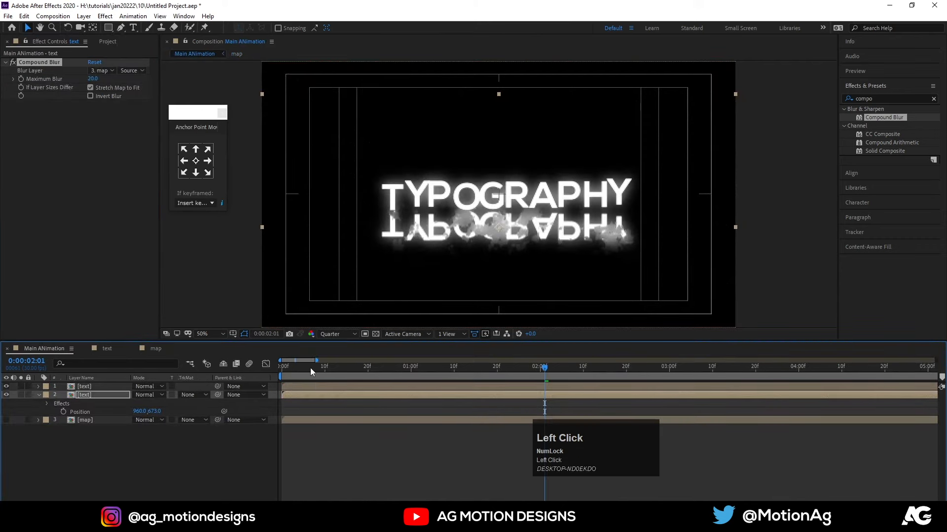
{"action": "left_click_drag", "start_coordinate": [310, 368], "coordinate": [223, 366]}
{"action": "key", "text": "space"}
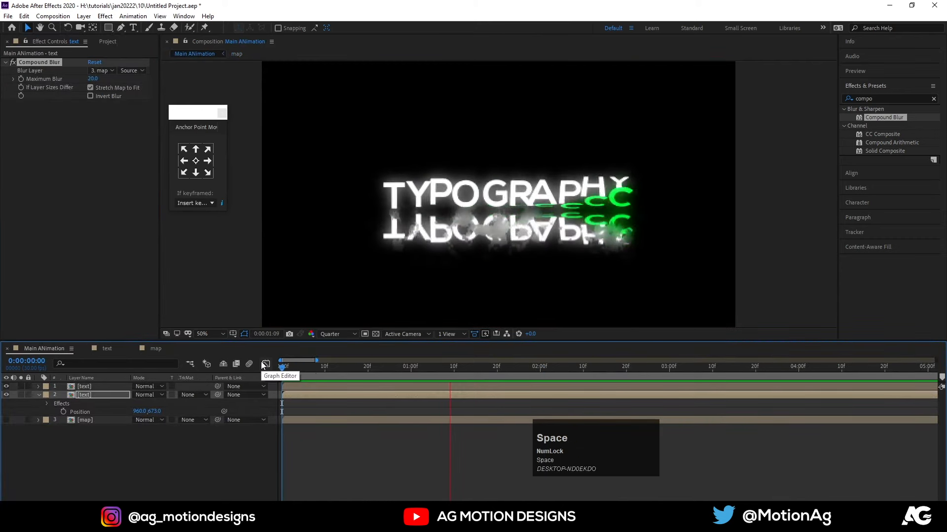
{"action": "key", "text": "space"}
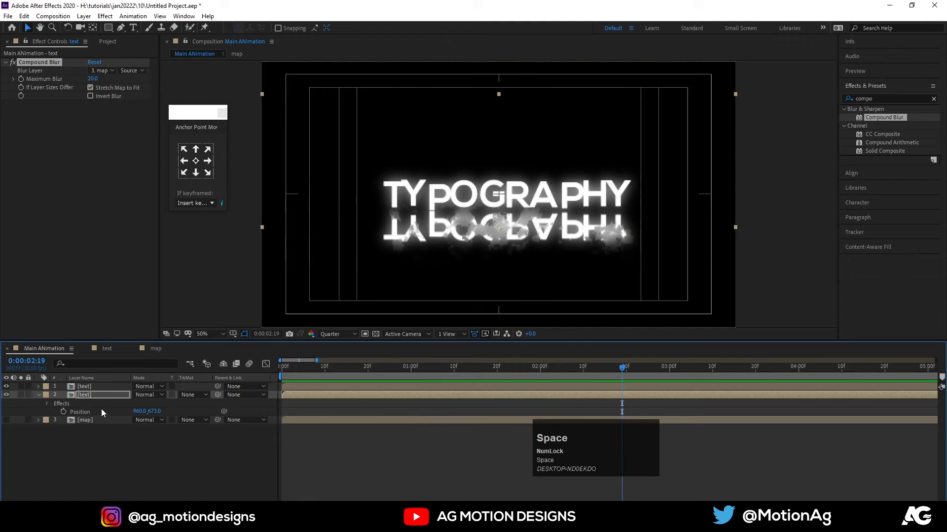
Squash the flipped text layer by setting its scale to 100, -60%, and preview the animation from the start.
{"action": "left_click", "coordinate": [96, 396]}
{"action": "key", "text": "s"}
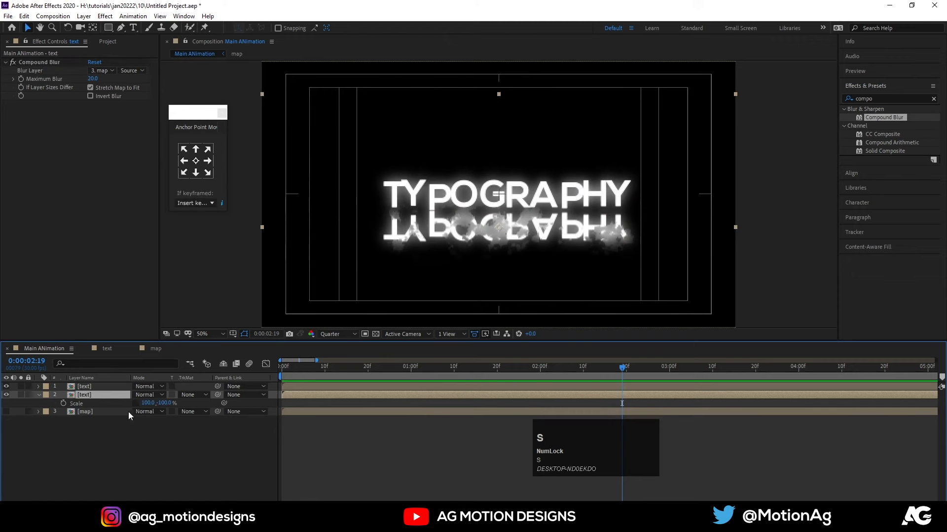
{"action": "left_click_drag", "start_coordinate": [168, 404], "coordinate": [188, 405]}
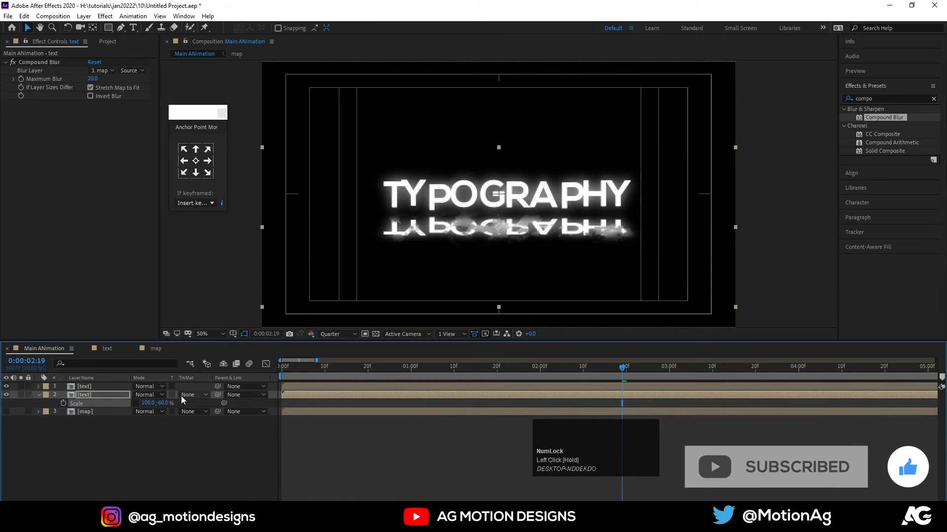
{"action": "key", "text": "space"}
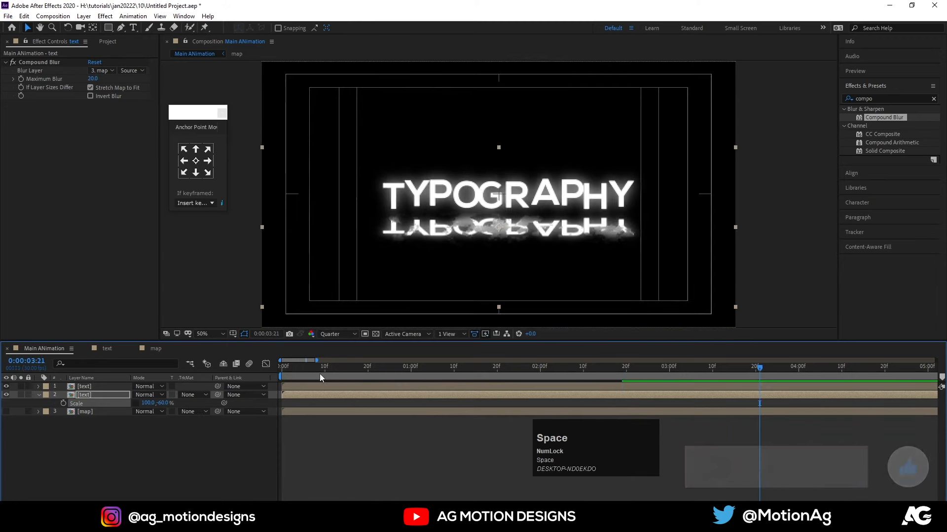
{"action": "left_click", "coordinate": [301, 368]}
{"action": "key", "text": "space"}
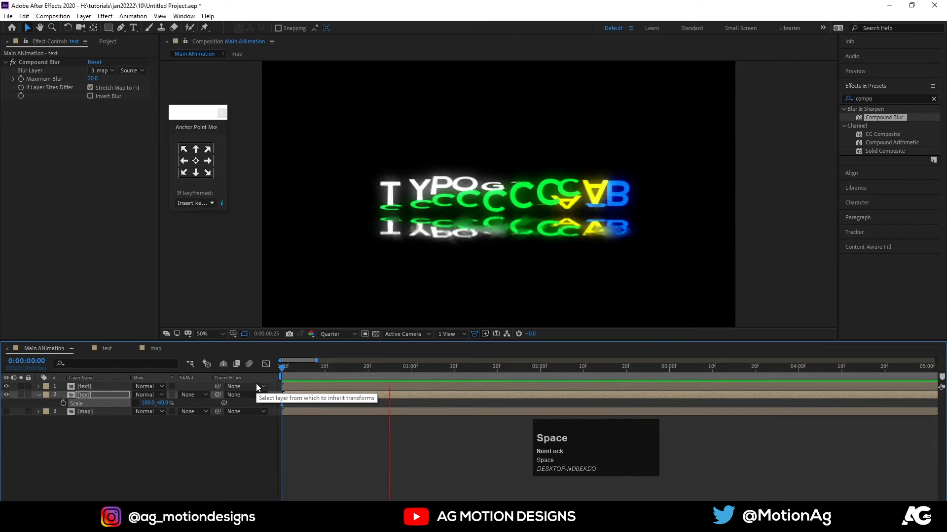
{"action": "key", "text": "space"}
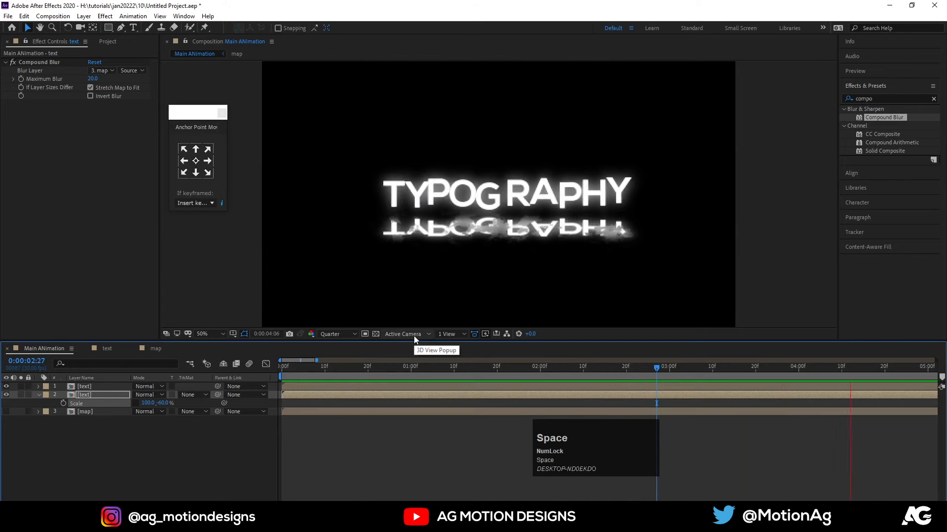
{"action": "left_click", "coordinate": [87, 387]}
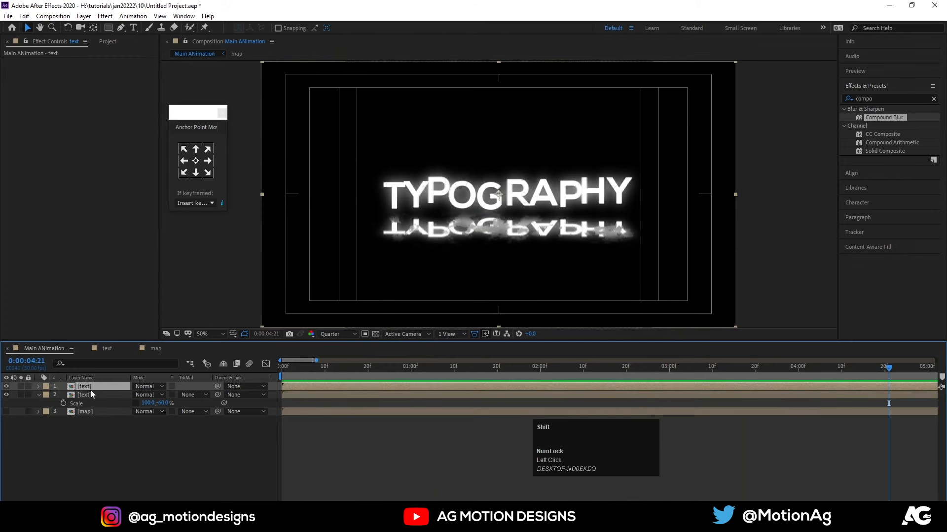
{"action": "key", "text": "p"}
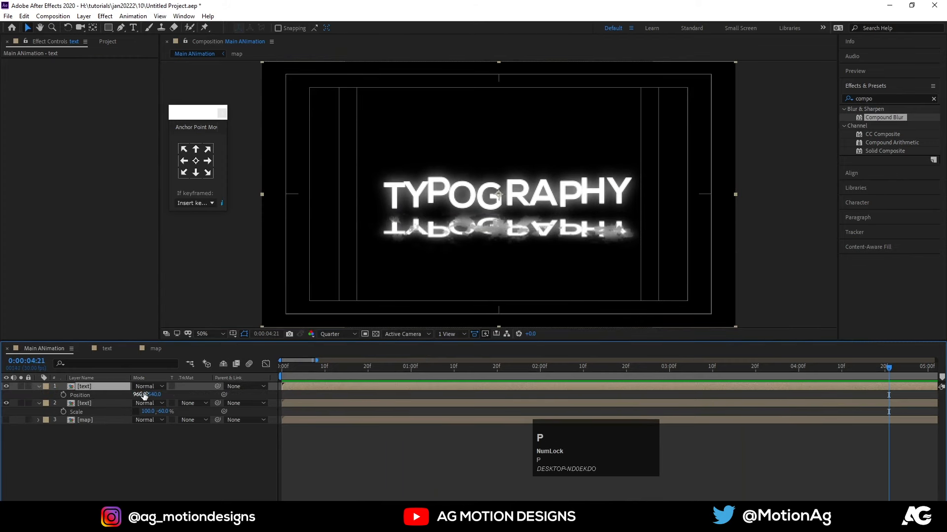
{"action": "left_click_drag", "start_coordinate": [140, 395], "coordinate": [131, 394]}
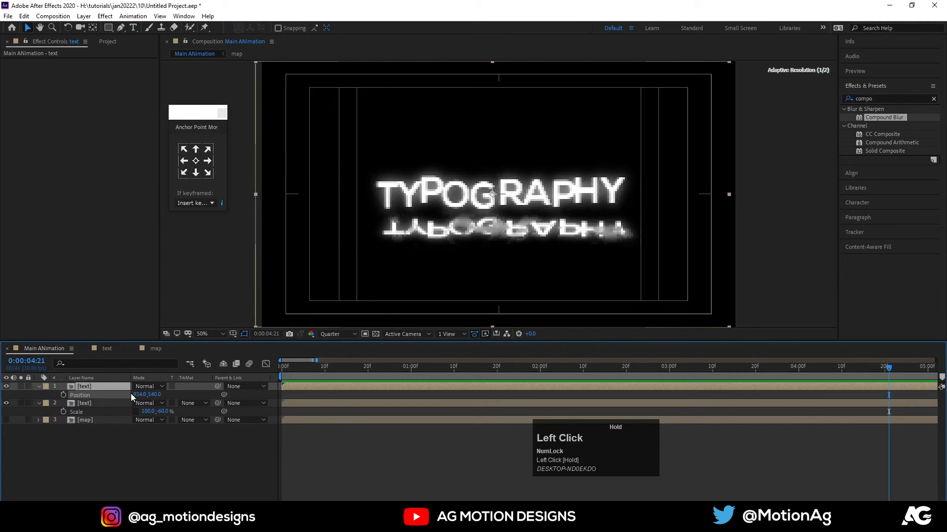
Shift both text layers together to an X position of 930 and preview the animation with the work area ending at 0:00:03:07.
{"action": "left_click", "coordinate": [99, 405]}
{"action": "left_click", "coordinate": [86, 389], "text": "shift"}
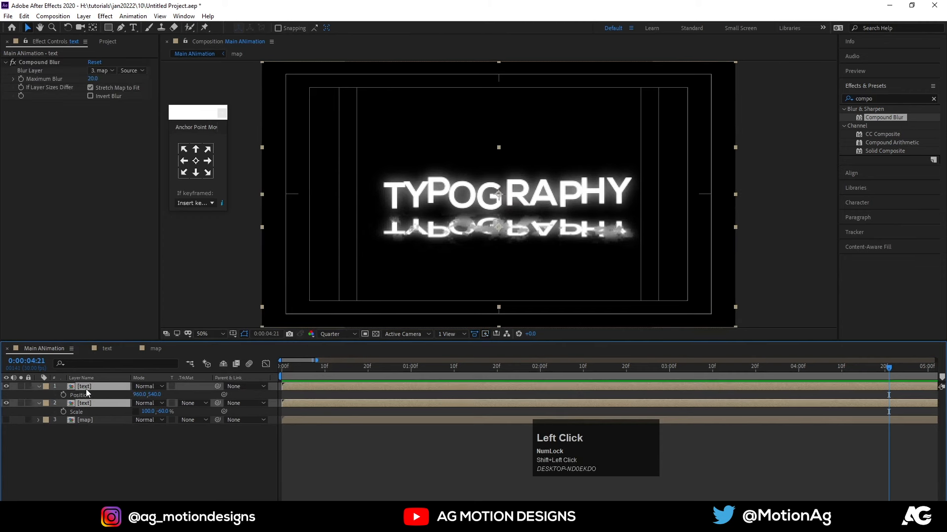
{"action": "key", "text": "p"}
{"action": "left_click_drag", "start_coordinate": [140, 394], "coordinate": [128, 392]}
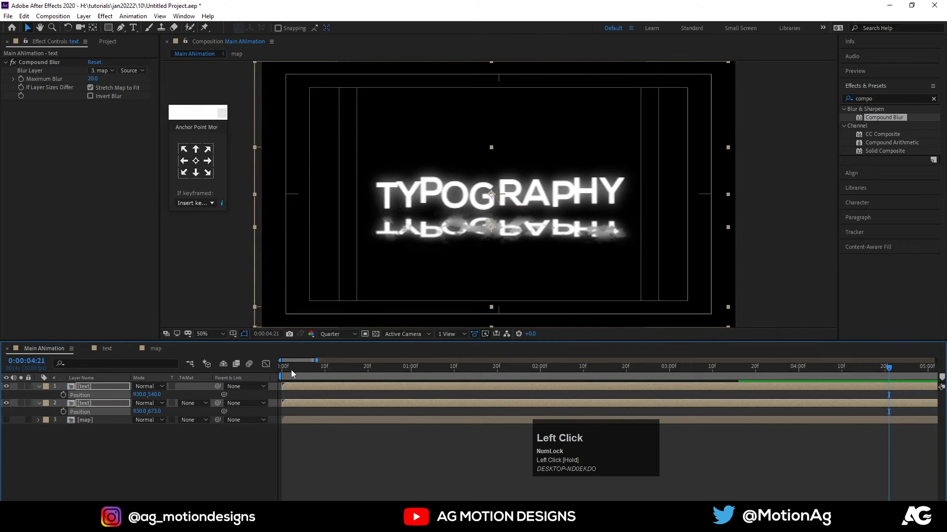
{"action": "key", "text": "space"}
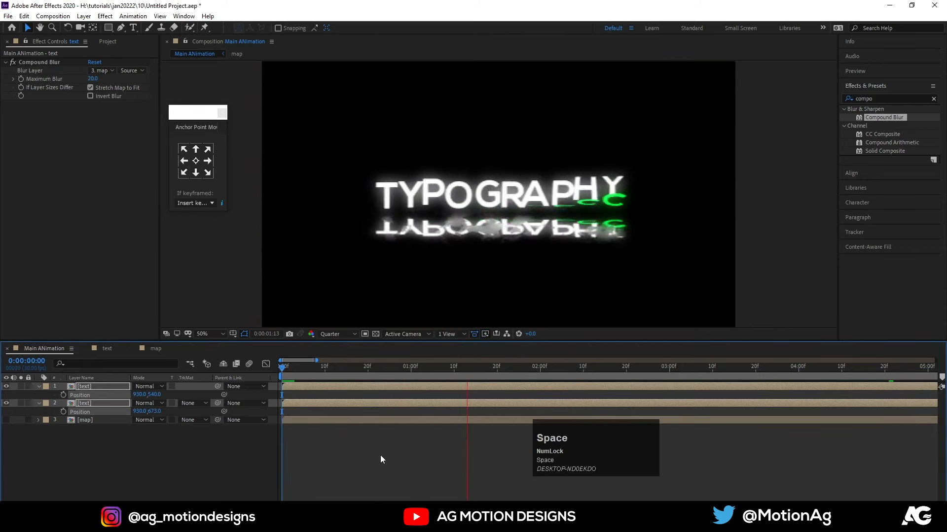
{"action": "key", "text": "space"}
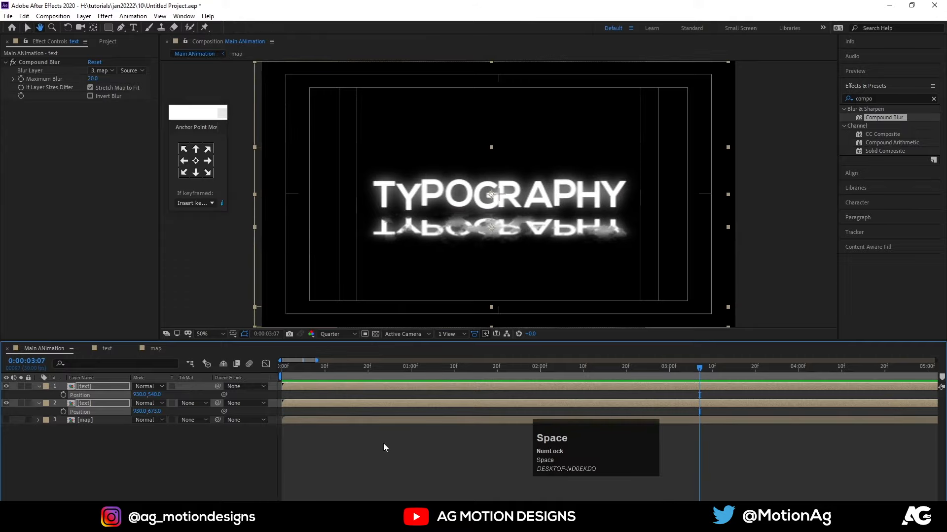
{"action": "key", "text": "space"}
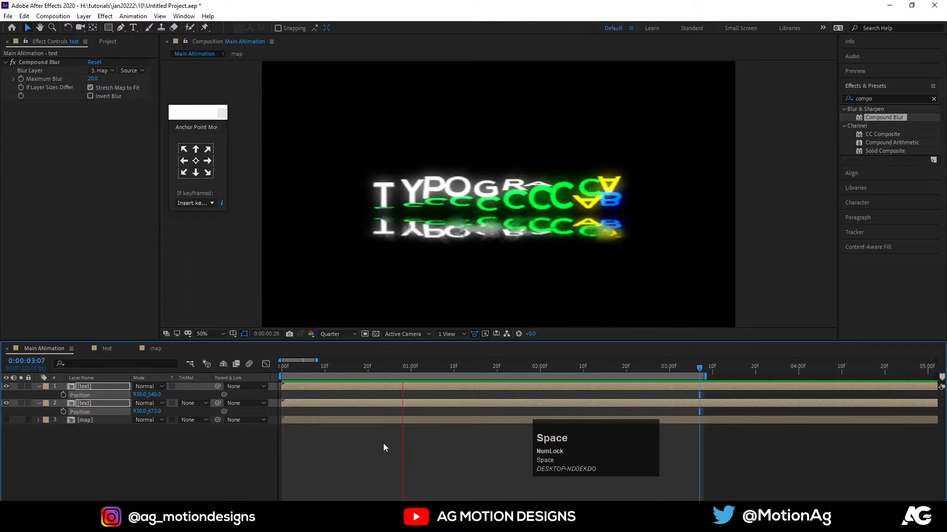